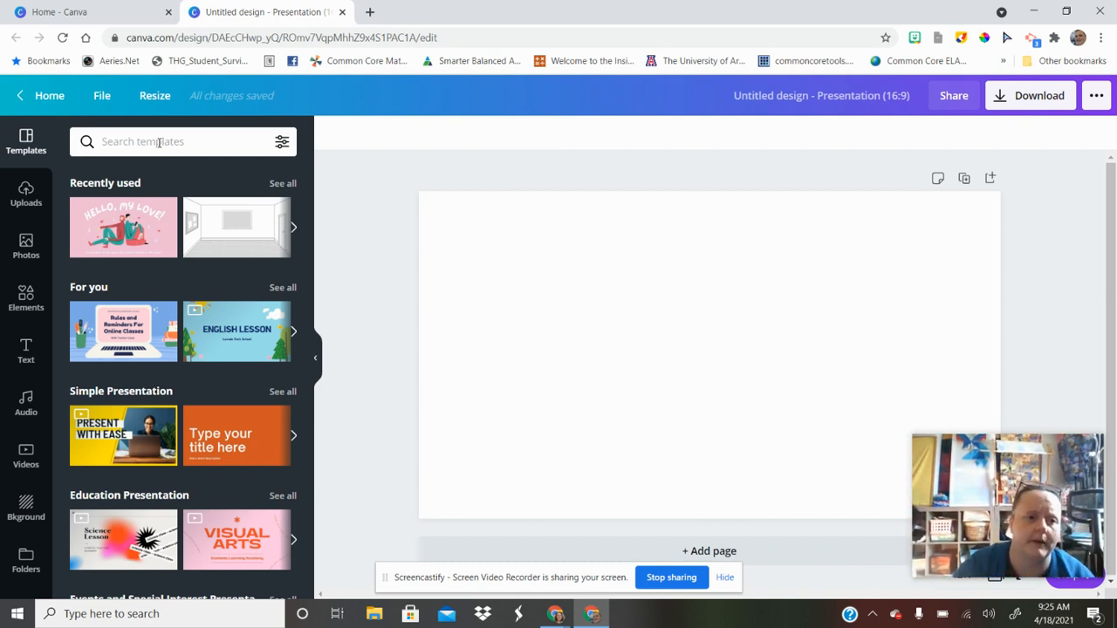
# Search the templates for "coin purse".
pyautogui.click(159, 142)
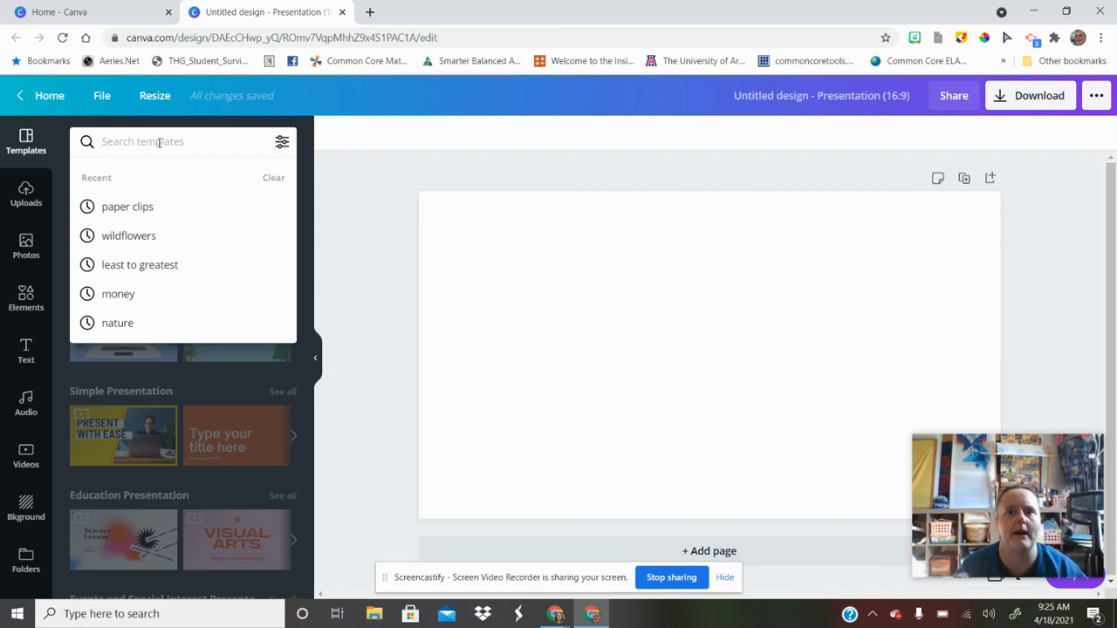
pyautogui.write('coin purse')
pyautogui.press('Return')
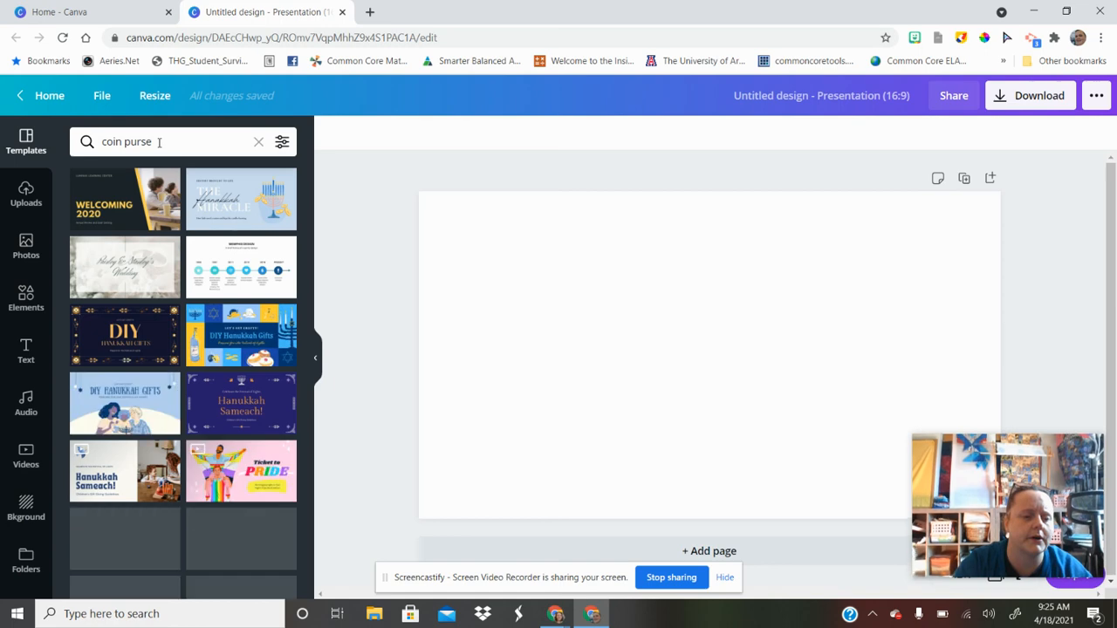
# Search the photo library for "coin purse" and browse the pictures.
pyautogui.click(12, 314)
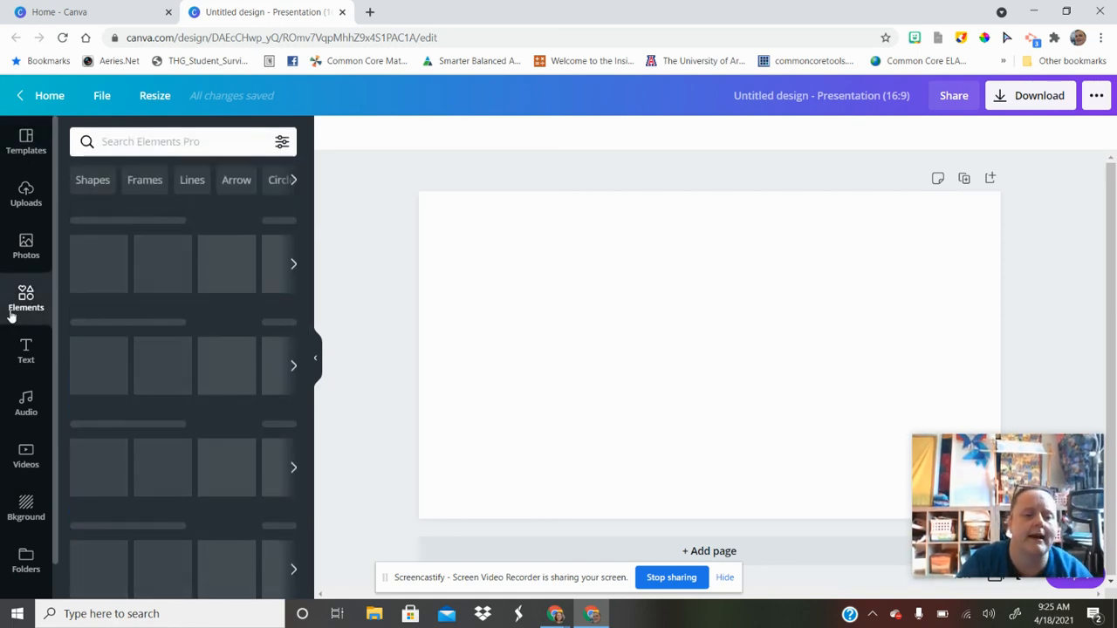
pyautogui.click(26, 246)
pyautogui.click(157, 140)
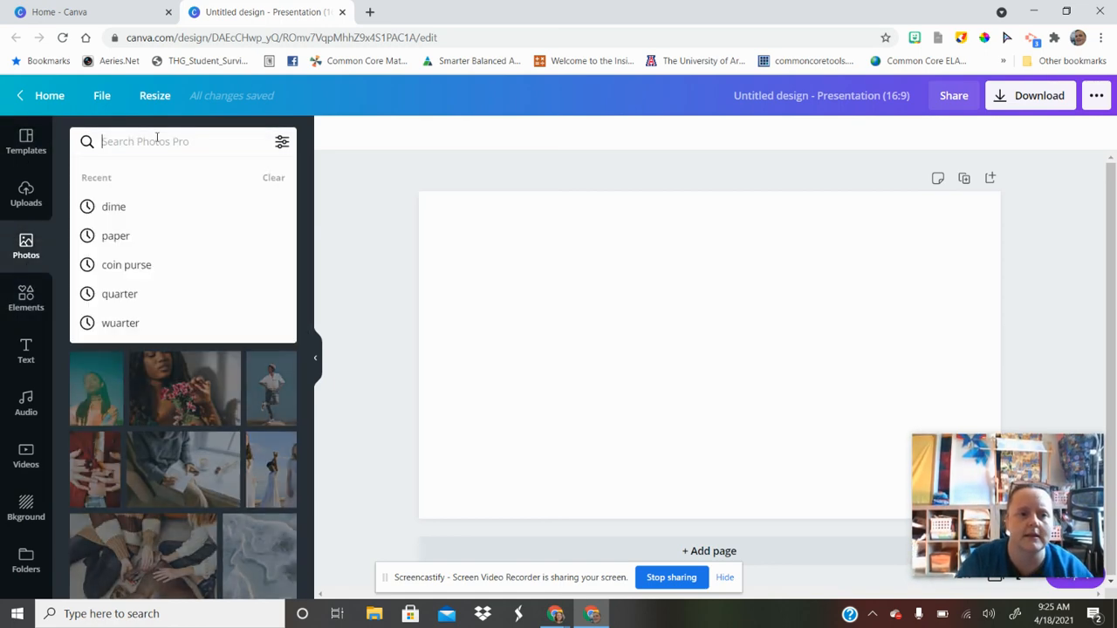
pyautogui.write('coin purse')
pyautogui.press('Return')
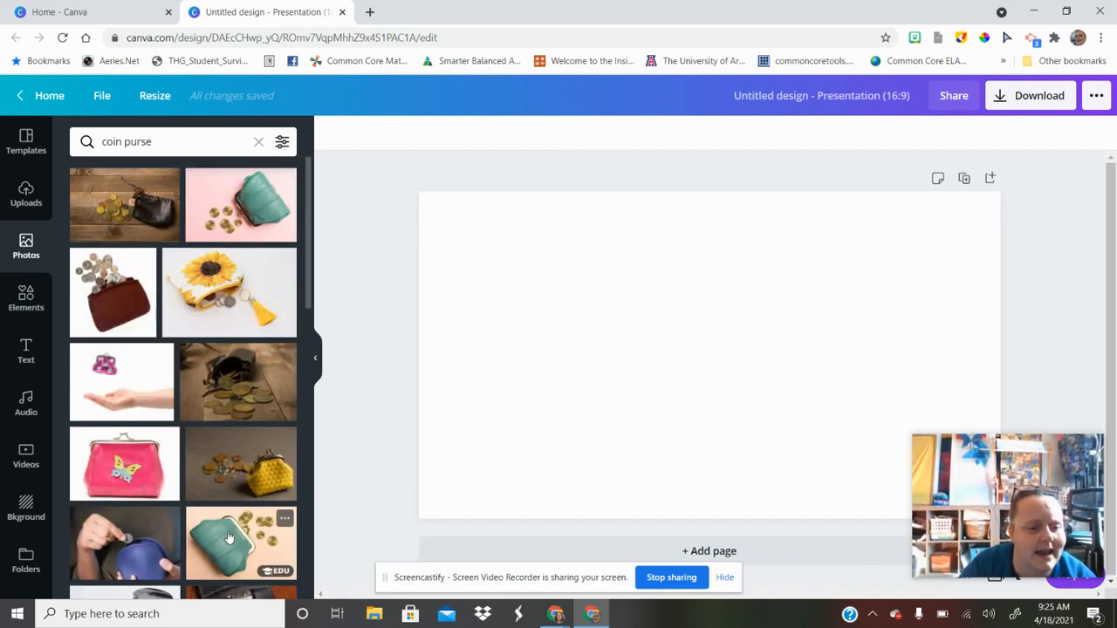
pyautogui.scroll(-2, 209, 539)
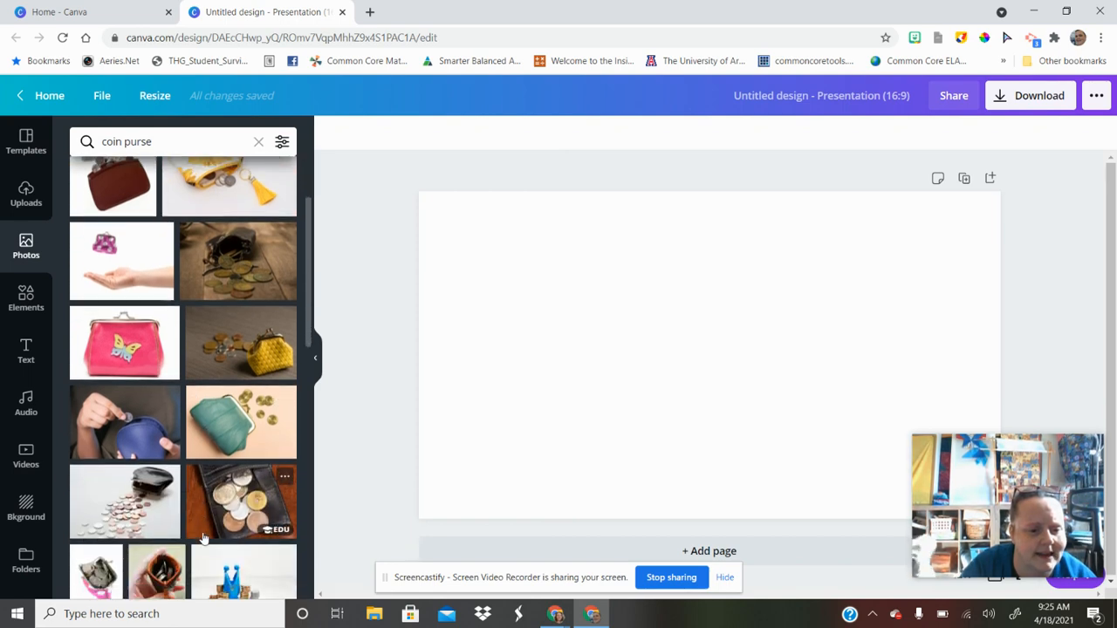
# Search the graphic elements for "coin purse" and browse the purse illustrations.
pyautogui.click(26, 301)
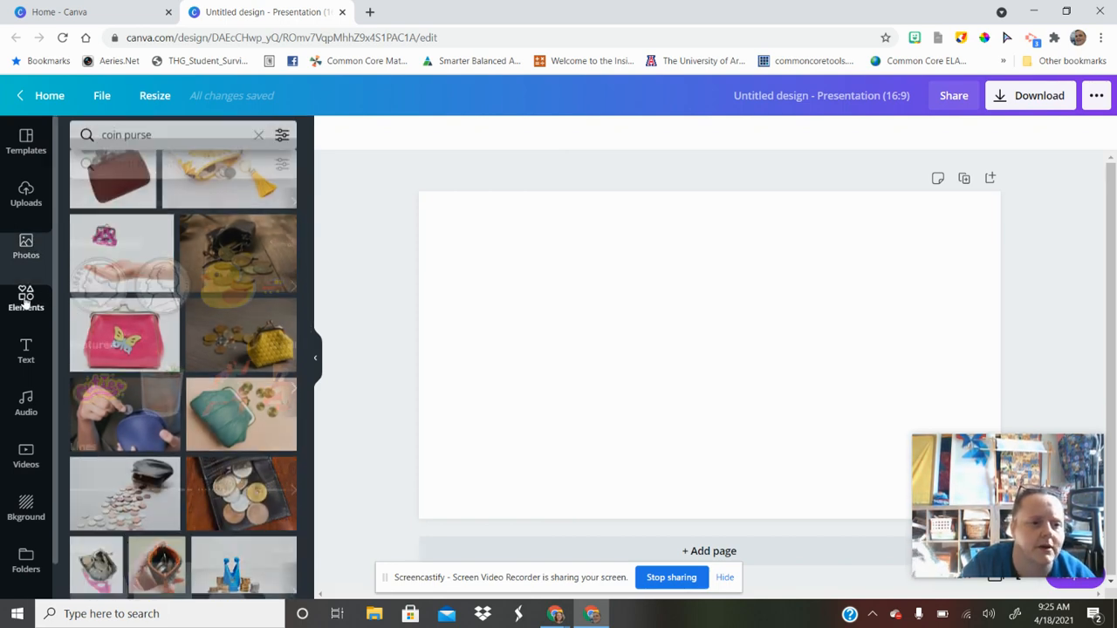
pyautogui.click(135, 141)
pyautogui.write('coin purse')
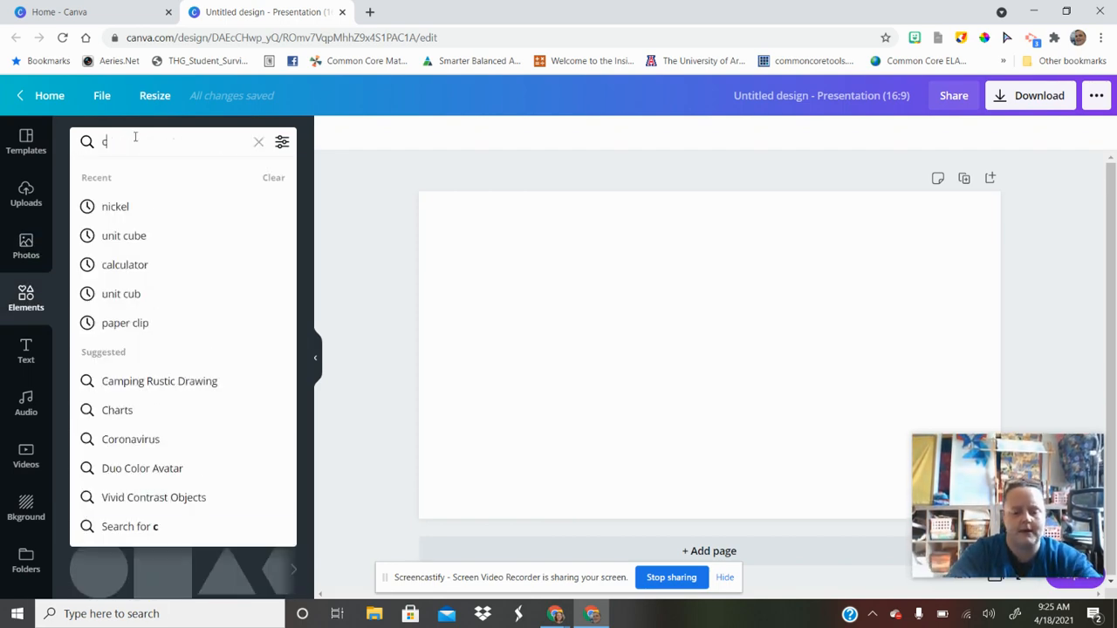
pyautogui.press('Return')
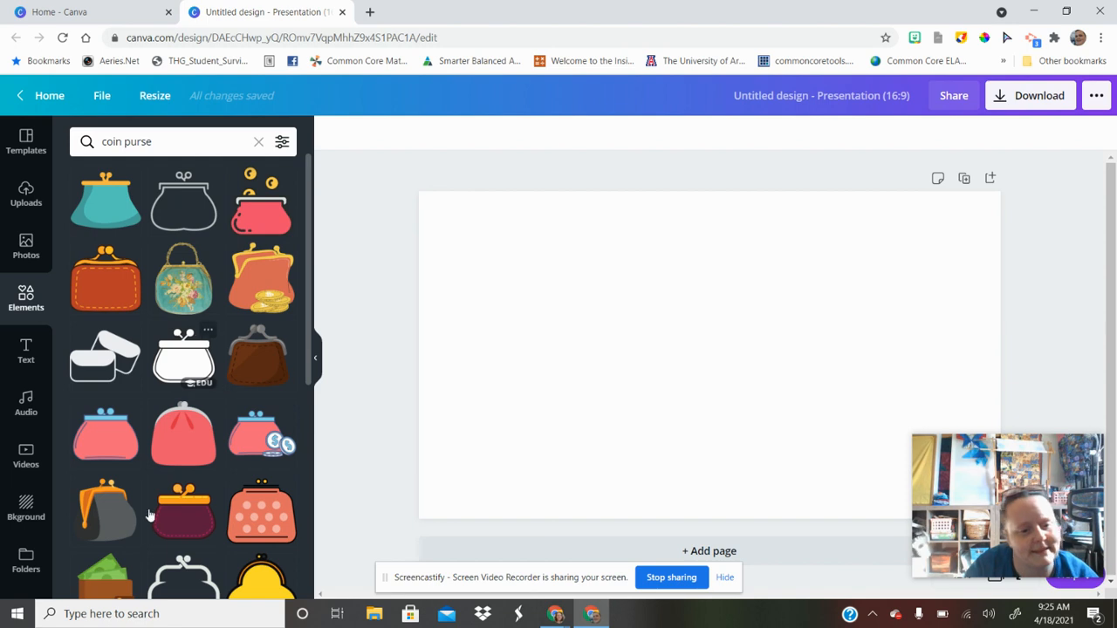
pyautogui.scroll(-2, 133, 536)
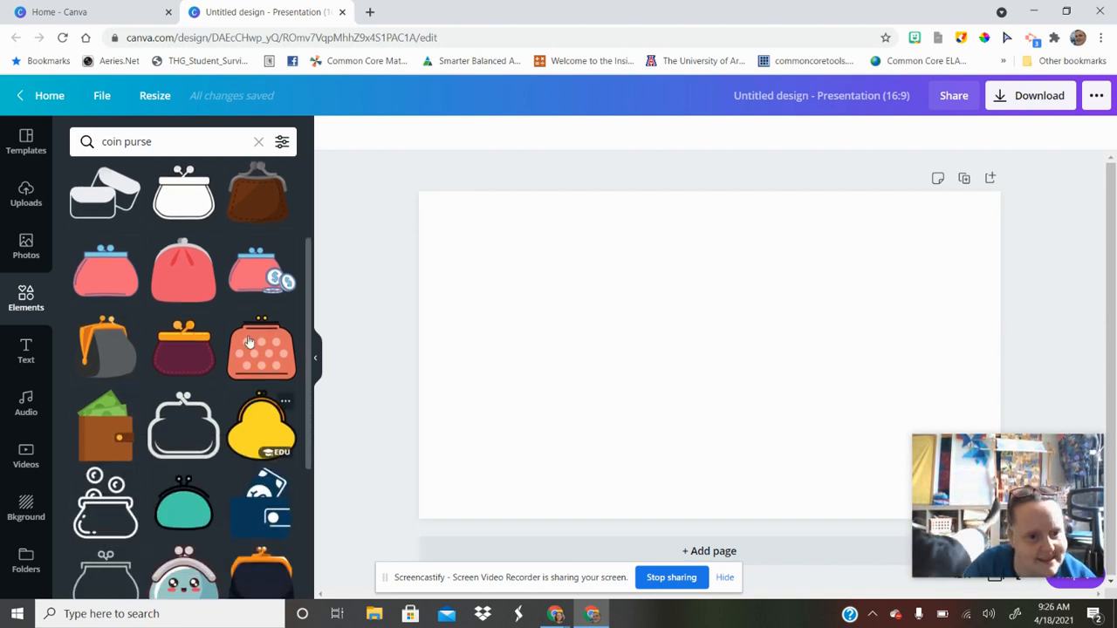
pyautogui.scroll(-3, 166, 401)
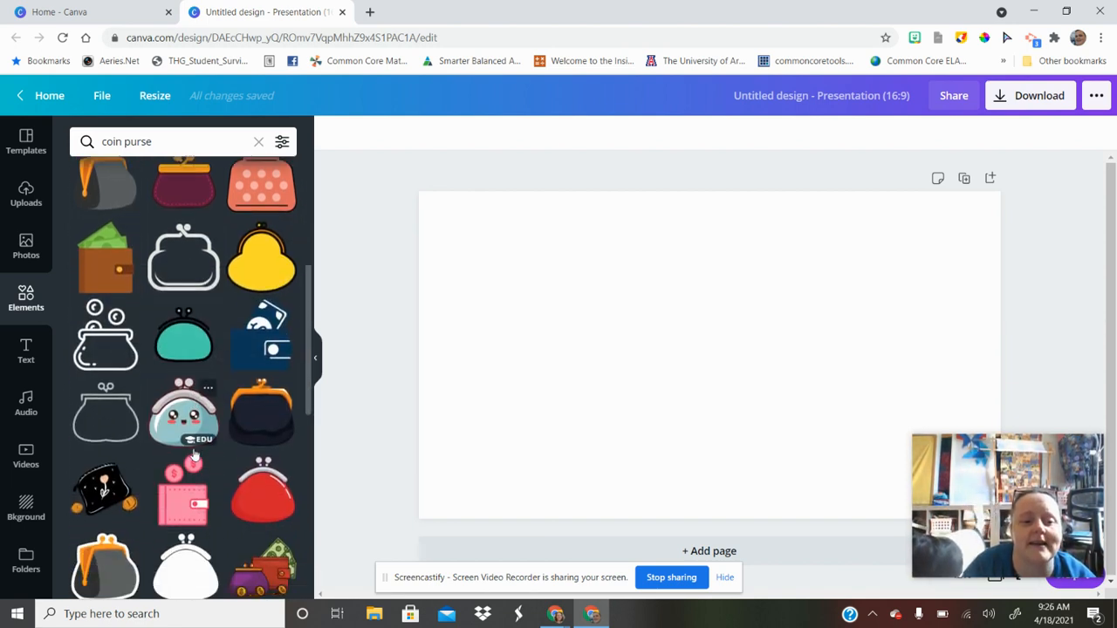
# Try the smiling blue coin purse graphic on the blank page and delete it again.
pyautogui.moveTo(188, 386); pyautogui.dragTo(737, 470)
pyautogui.press('Delete')
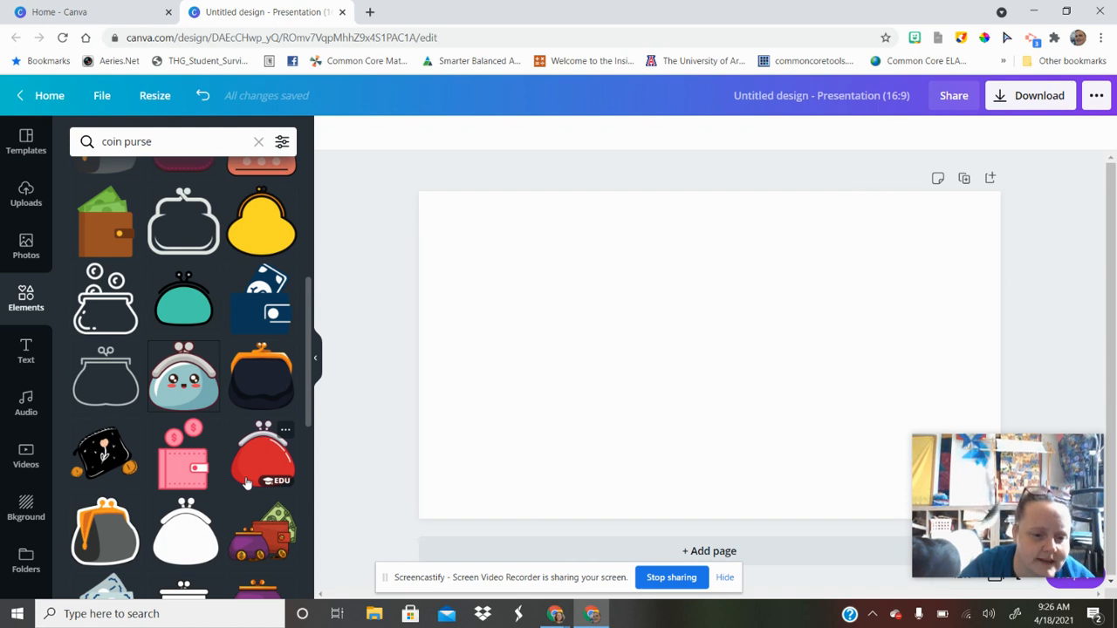
# Add the dark navy coin purse with the orange clasp, enlarge it and position it on the left half of the page.
pyautogui.scroll(-1, 246, 484)
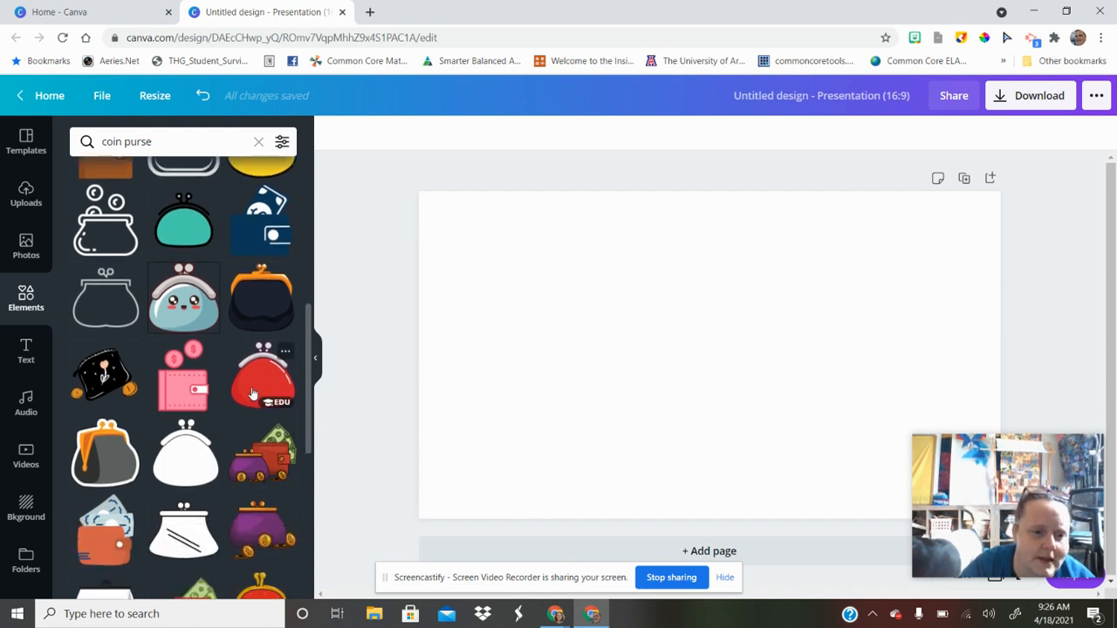
pyautogui.click(262, 296)
pyautogui.moveTo(682, 380); pyautogui.dragTo(469, 301)
pyautogui.moveTo(576, 345); pyautogui.dragTo(704, 511)
pyautogui.moveTo(640, 413); pyautogui.dragTo(624, 359)
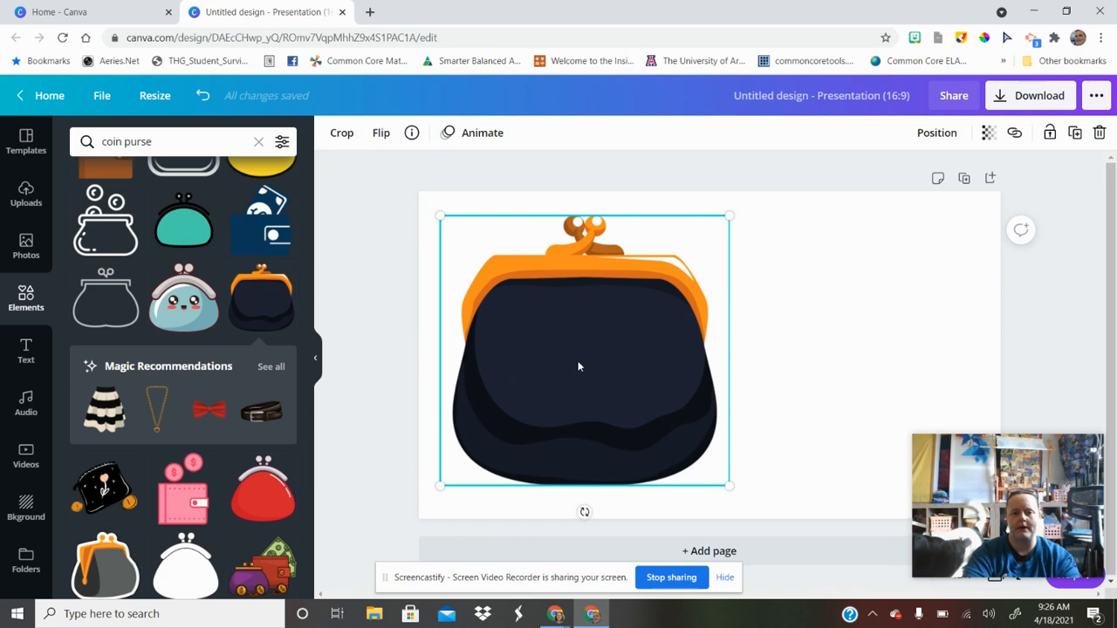
pyautogui.click(377, 269)
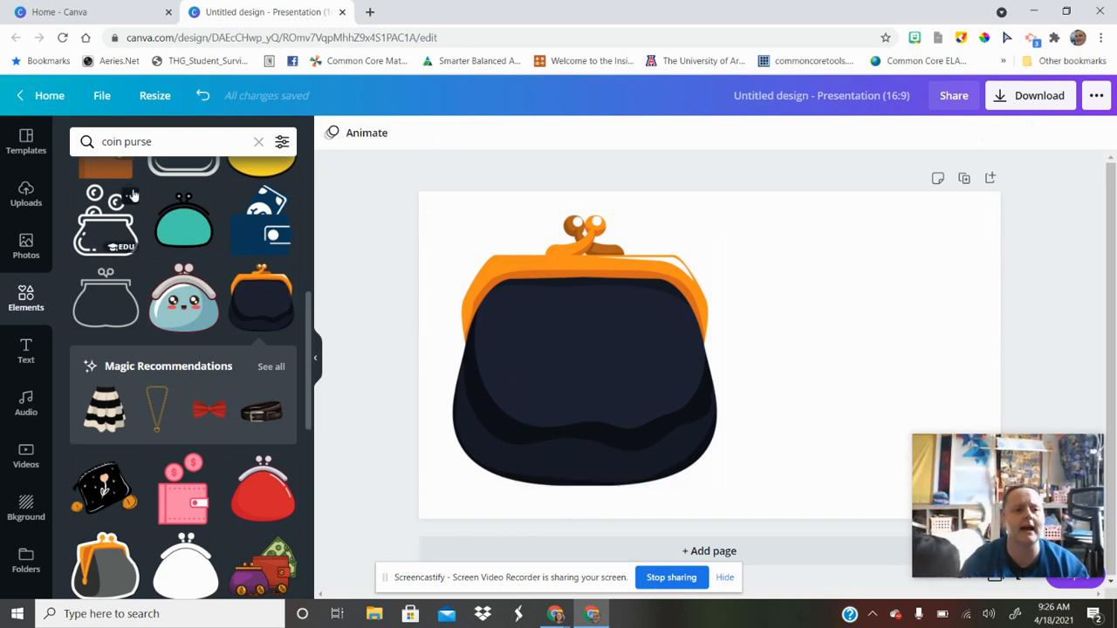
# Search the graphic elements for "price".
pyautogui.click(157, 150)
pyautogui.hotkey('ctrl', 'a')
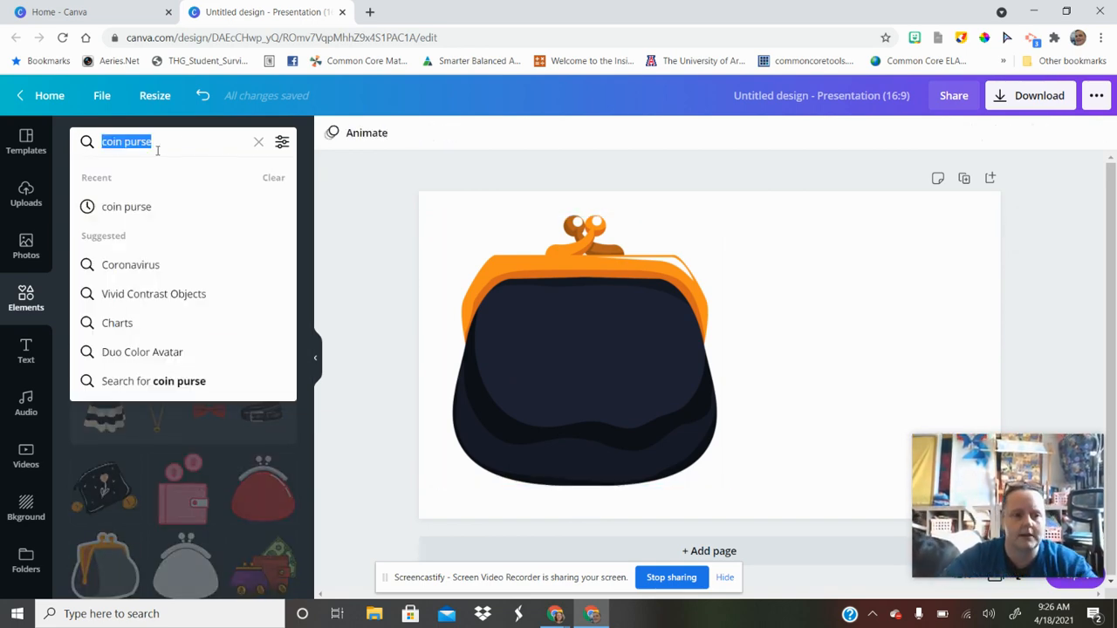
pyautogui.press('BackSpace')
pyautogui.write('price')
pyautogui.press('Return')
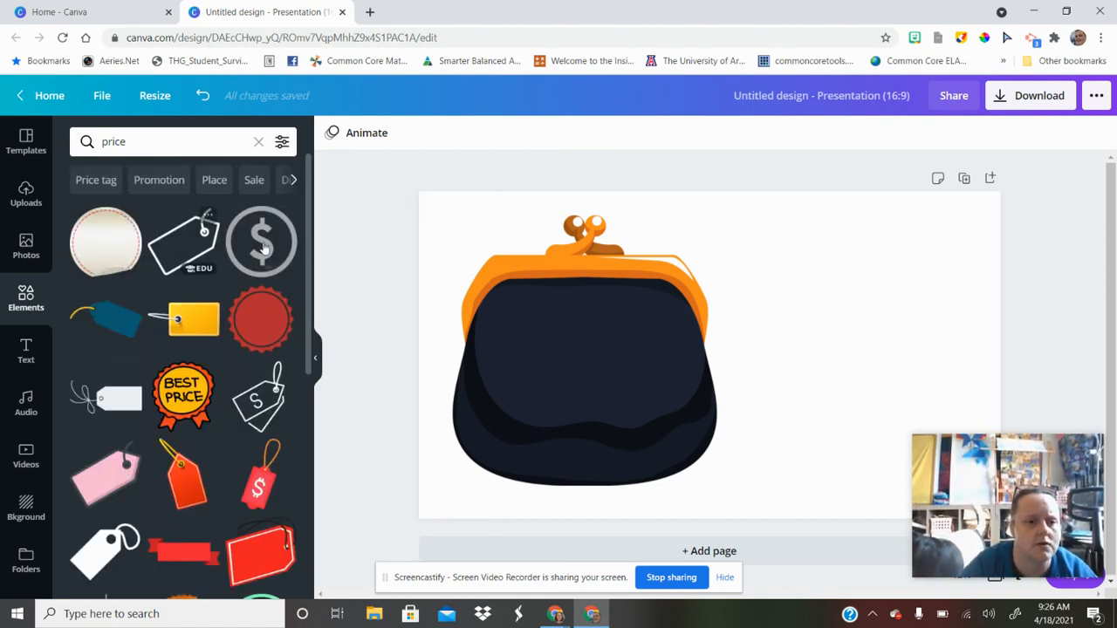
# Search the graphic elements for "square" and add the outlined, unfilled square to the page.
pyautogui.click(163, 152)
pyautogui.hotkey('ctrl', 'a')
pyautogui.write('square')
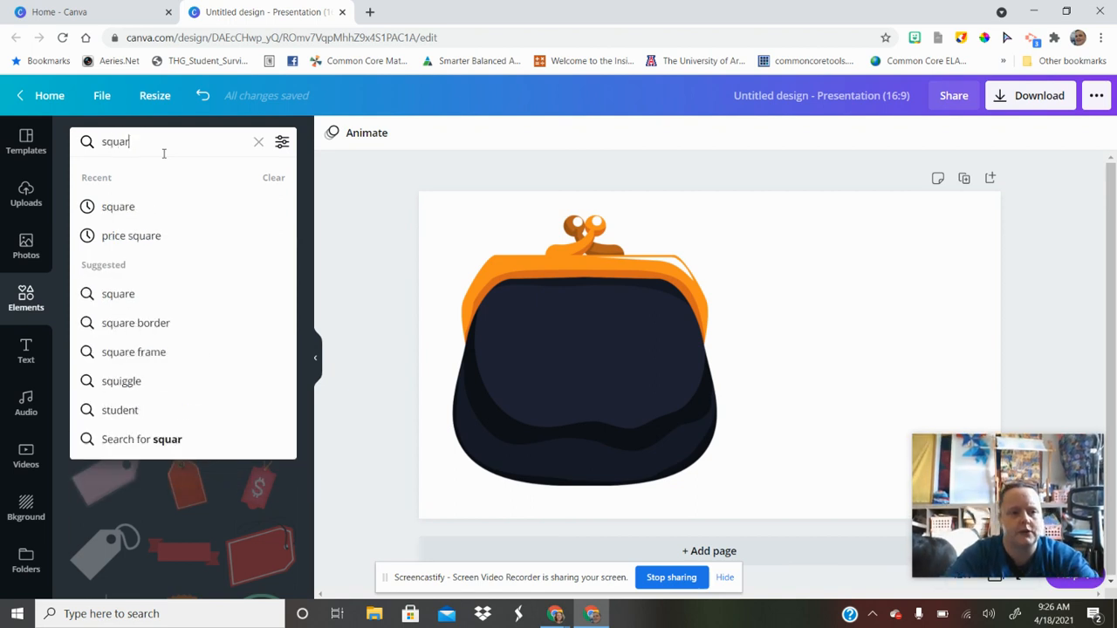
pyautogui.press('Return')
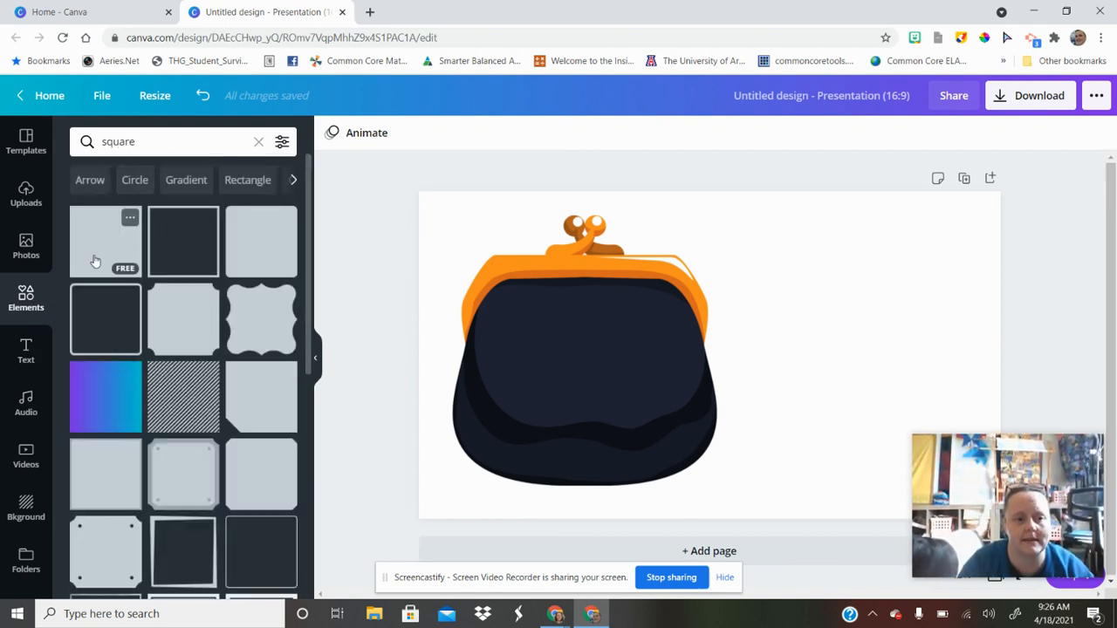
pyautogui.click(185, 256)
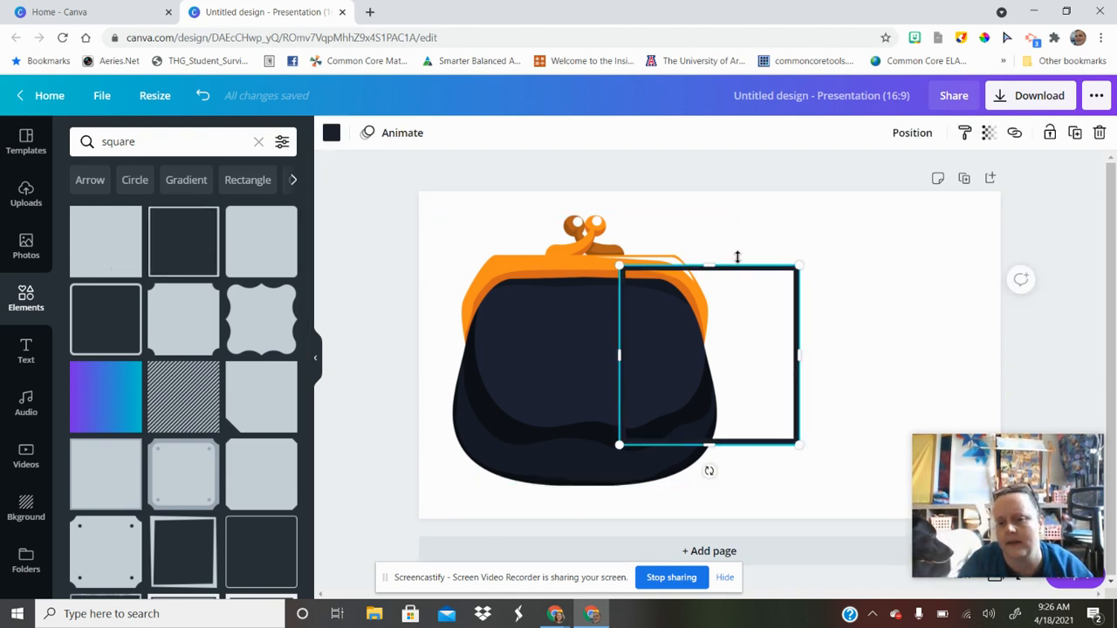
# Enlarge the square outline and place it to the right of the purse, with their lower edges aligned.
pyautogui.moveTo(775, 267); pyautogui.dragTo(946, 220)
pyautogui.moveTo(792, 393); pyautogui.dragTo(740, 452)
pyautogui.moveTo(789, 417)
pyautogui.mouseDown()
pyautogui.moveTo(802, 413)
pyautogui.moveTo(801, 432)
pyautogui.mouseUp()
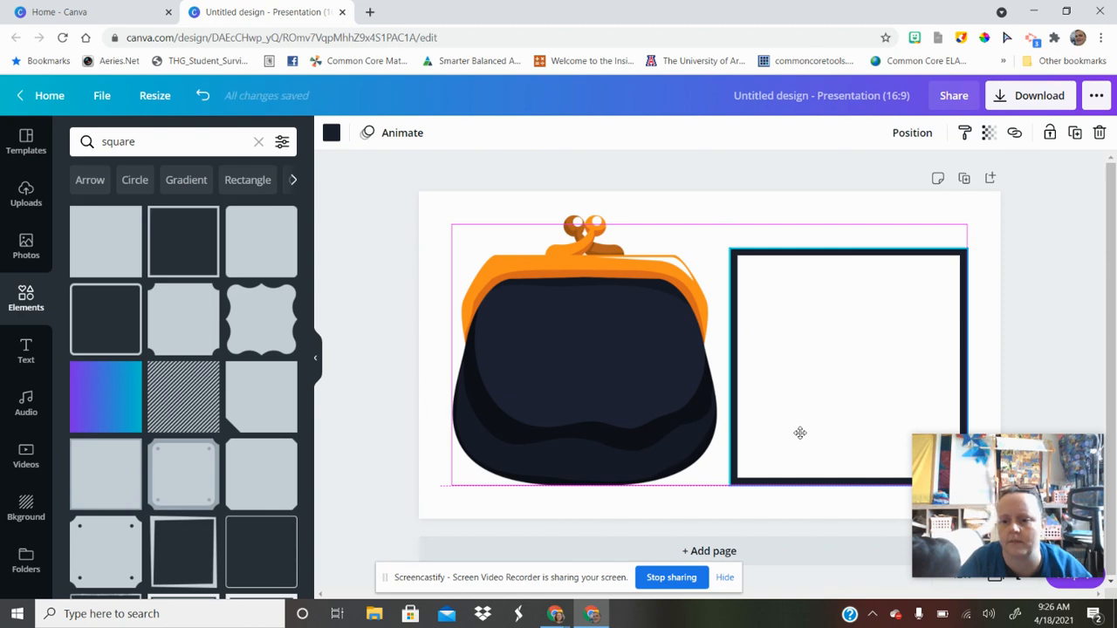
# Add a heading to the page that reads "Cost".
pyautogui.click(26, 349)
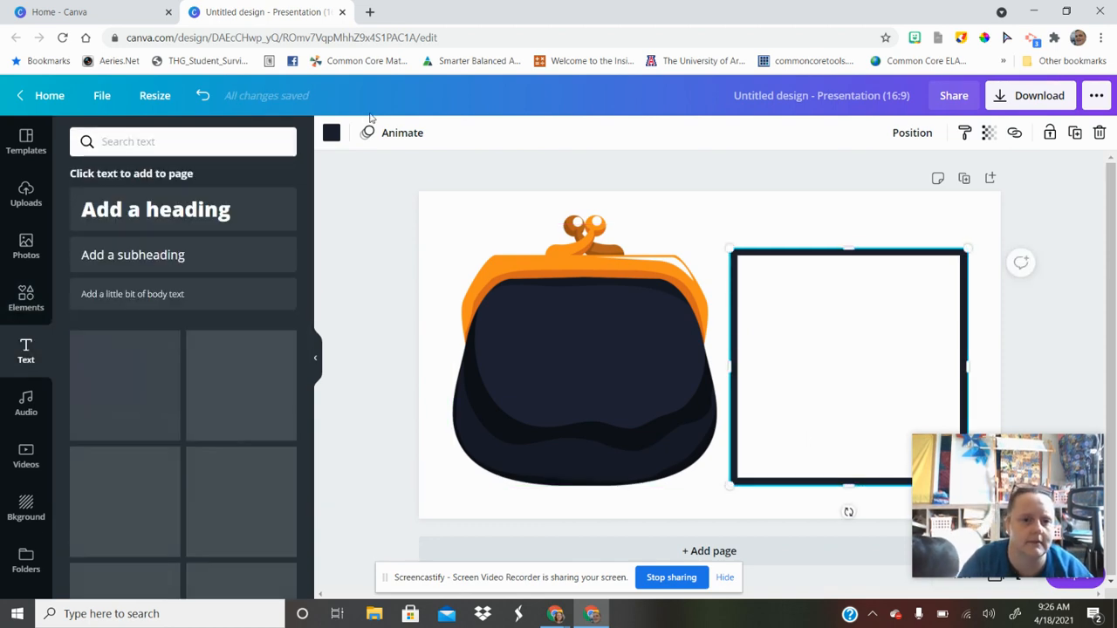
pyautogui.press('t')
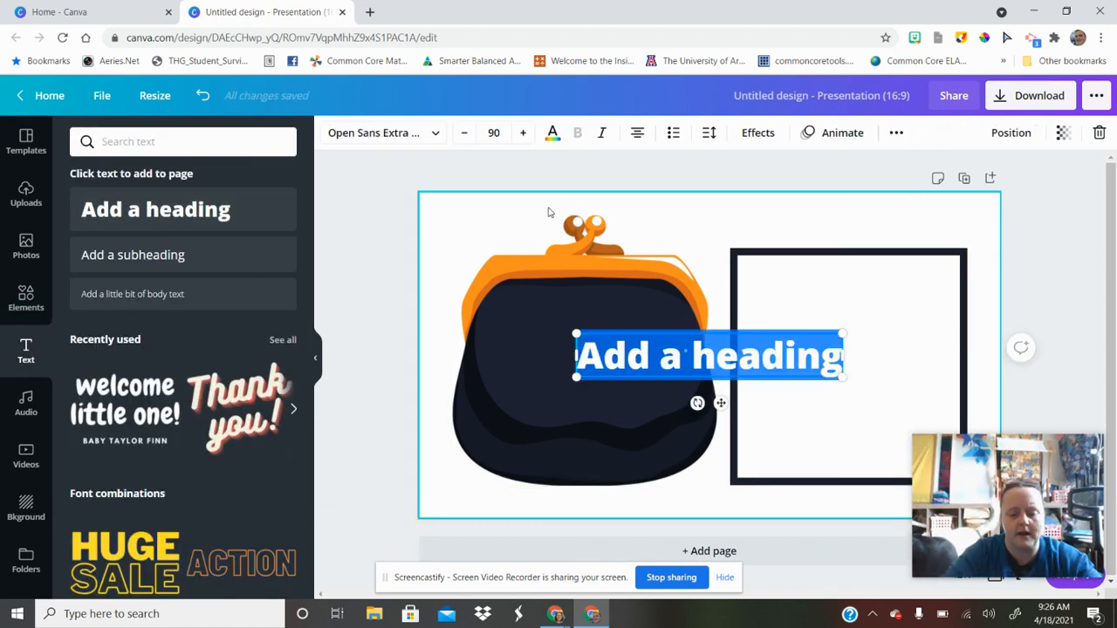
pyautogui.press('BackSpace')
pyautogui.write('Cost')
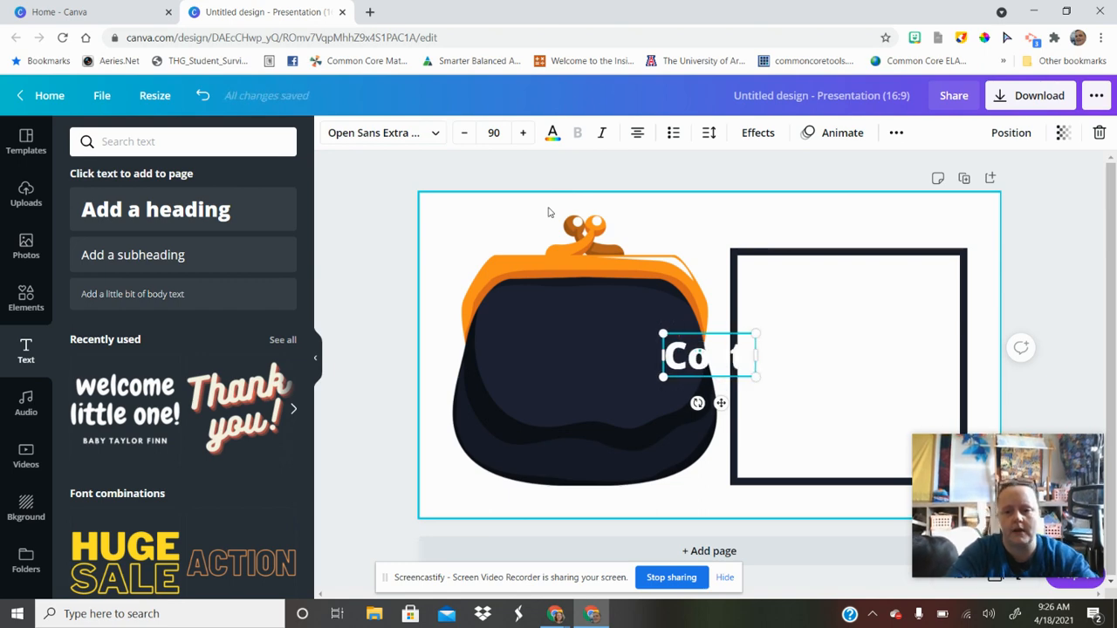
# Change the font of the "Cost" heading to Lexend Deca.
pyautogui.hotkey('ctrl', 'a')
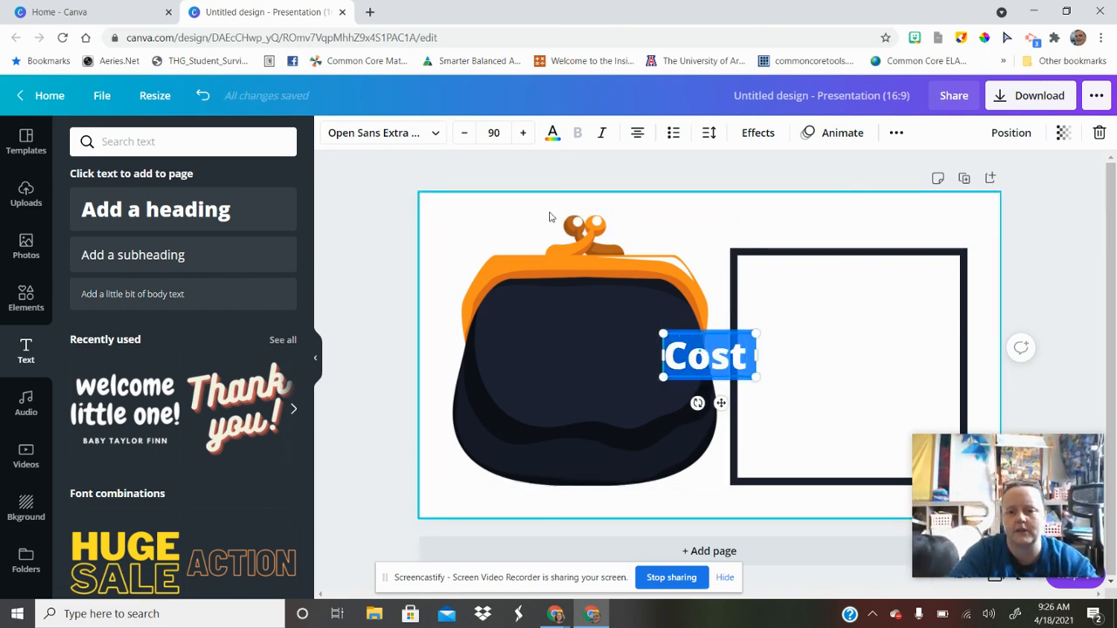
pyautogui.click(411, 140)
pyautogui.click(131, 264)
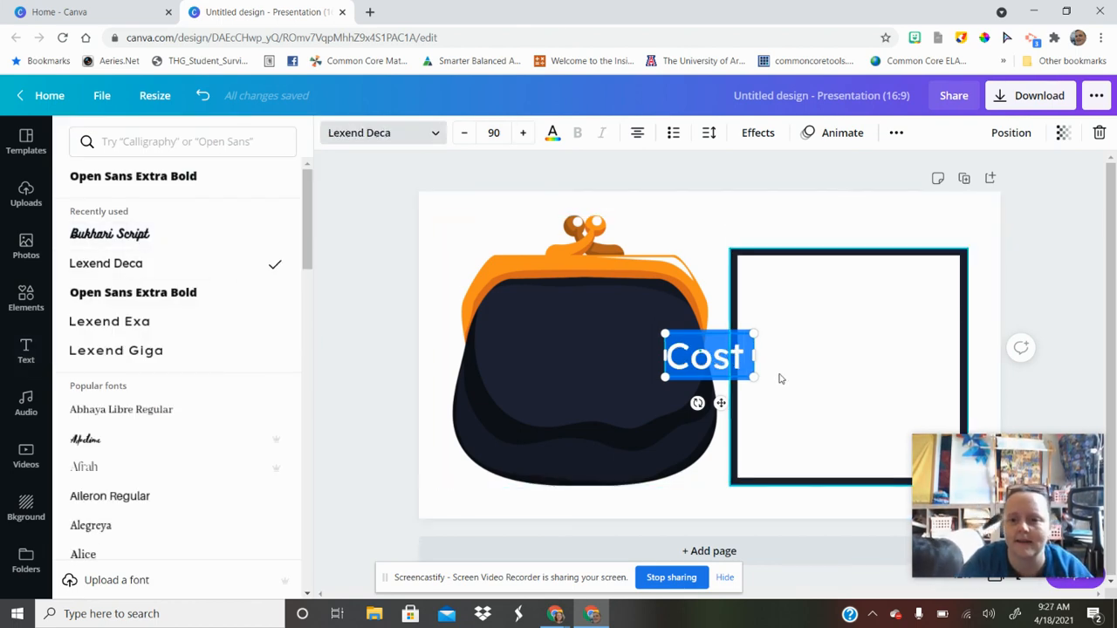
# Move the "Cost" heading above the square outline and shrink the square slightly from its upper-left corner.
pyautogui.click(706, 358)
pyautogui.moveTo(720, 404); pyautogui.dragTo(820, 272)
pyautogui.click(805, 217)
pyautogui.doubleClick(805, 217)
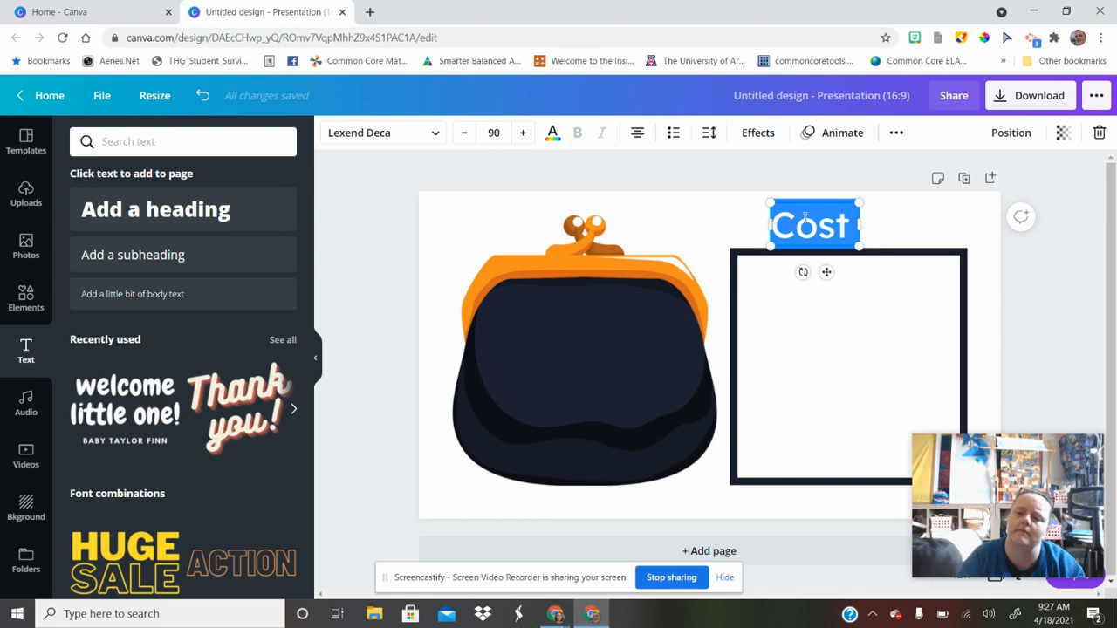
pyautogui.click(729, 250)
pyautogui.moveTo(729, 250)
pyautogui.mouseDown()
pyautogui.moveTo(760, 309)
pyautogui.moveTo(740, 303)
pyautogui.moveTo(715, 251)
pyautogui.moveTo(740, 260)
pyautogui.mouseUp()
# Recolor the "Cost" heading with the dark navy document color and replace its wording with the placeholder "sdfs".
pyautogui.click(821, 240)
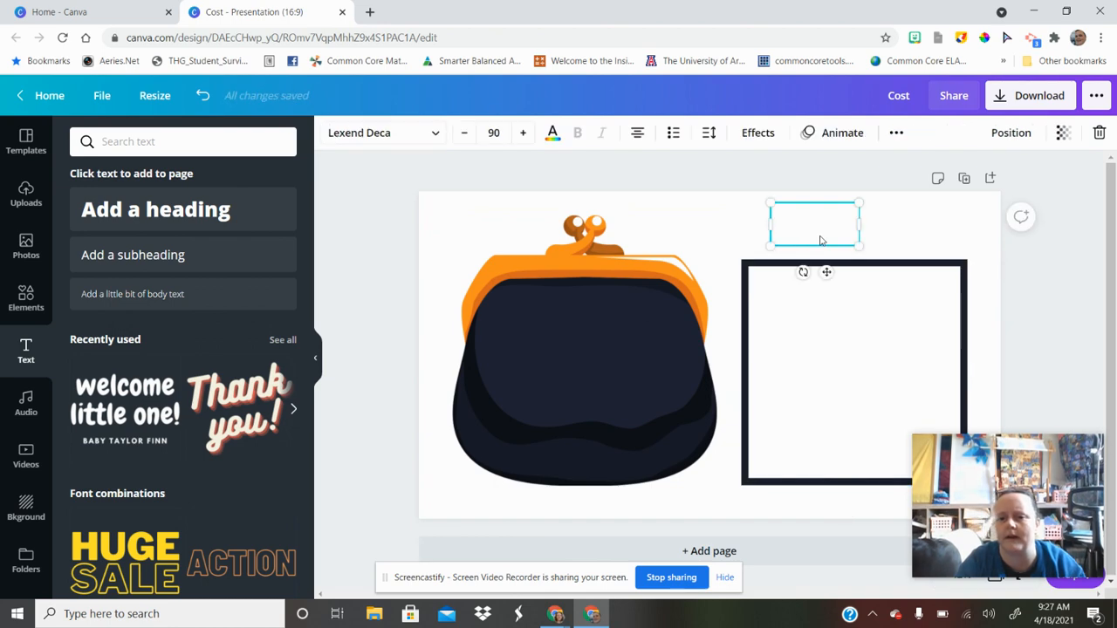
pyautogui.click(552, 132)
pyautogui.click(85, 276)
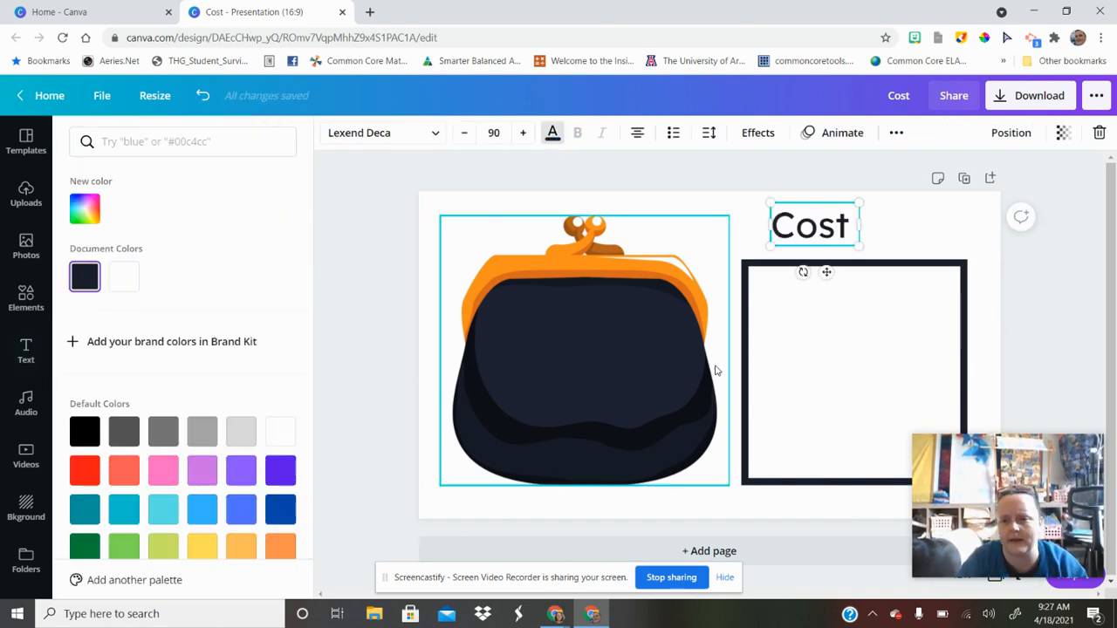
pyautogui.doubleClick(799, 232)
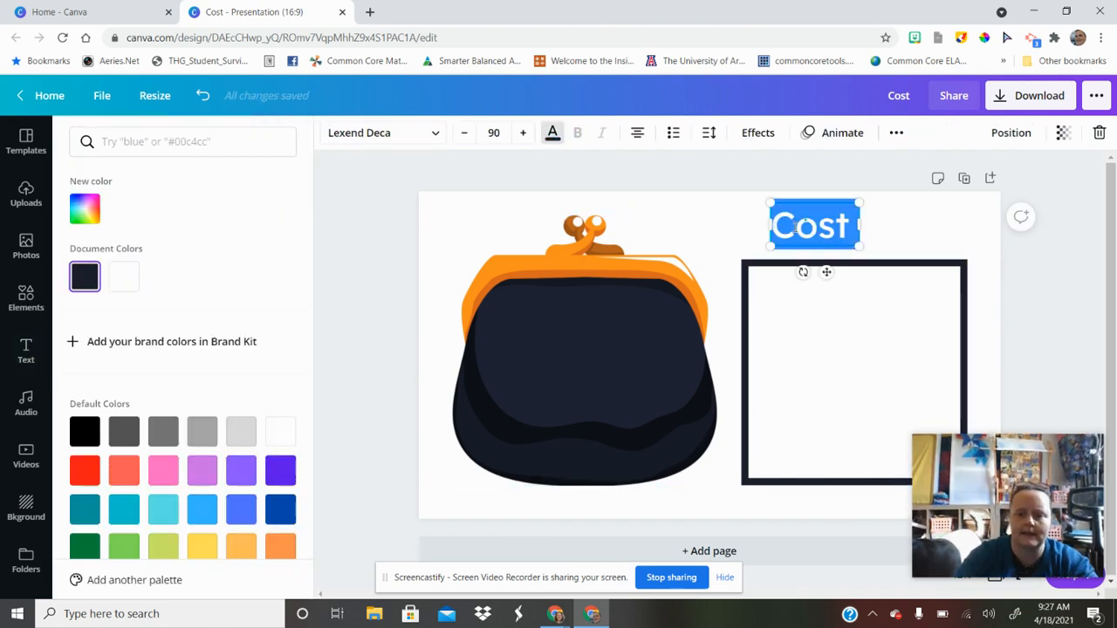
pyautogui.write('sdfs')
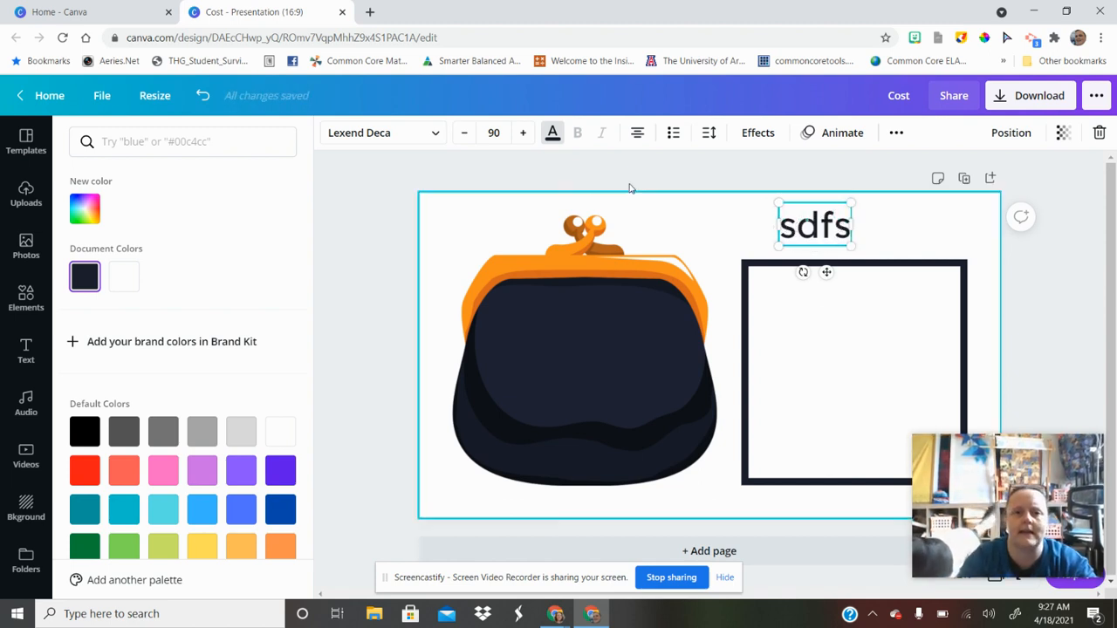
# Copy the ¢ sign from a Google search for "cents symbol" in a new browser tab and paste it after "sdfs" in Canva.
pyautogui.click(370, 14)
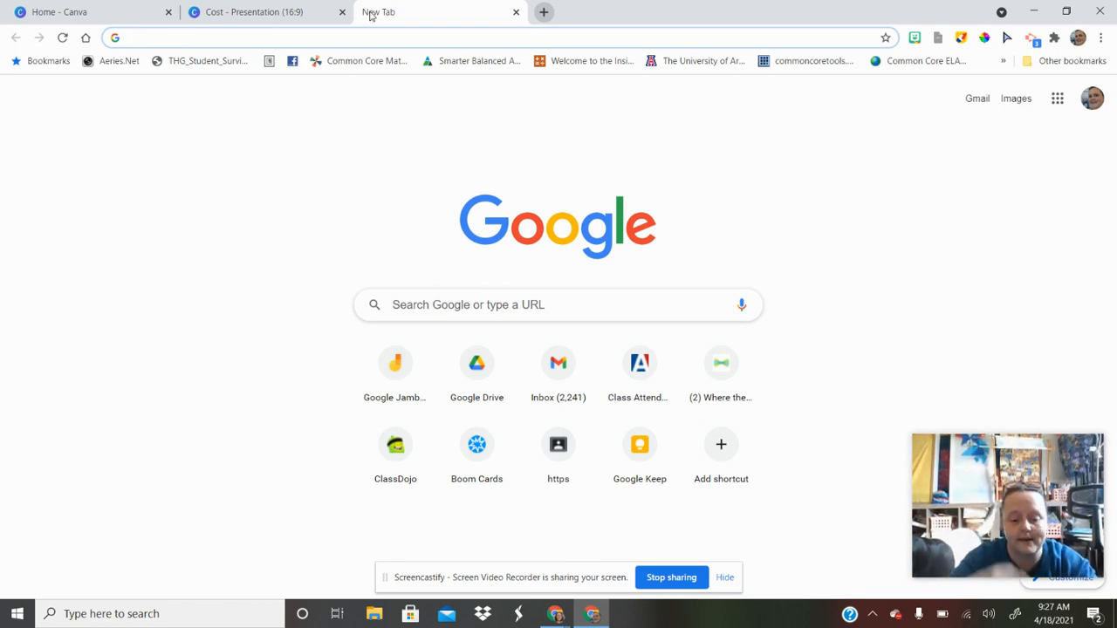
pyautogui.write('cent')
pyautogui.press('Return')
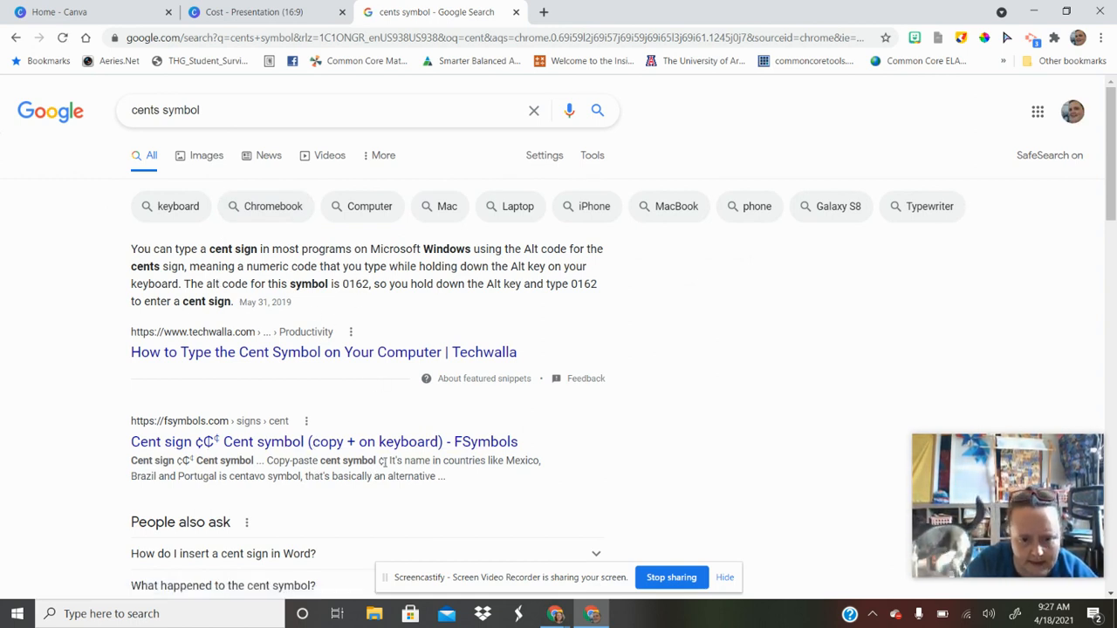
pyautogui.hotkey('ctrl', 'c')
pyautogui.click(286, 11)
pyautogui.hotkey('ctrl', 'v')
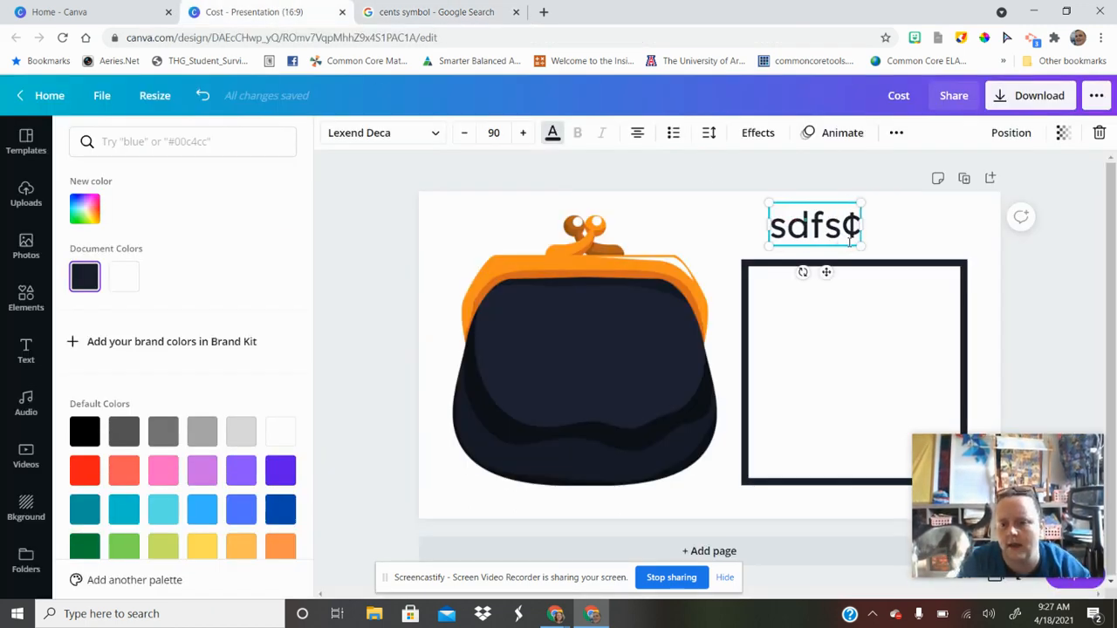
# Replace the "sdfs" placeholder before the ¢ sign with 75 so the price label reads "75¢".
pyautogui.moveTo(842, 238); pyautogui.dragTo(773, 240)
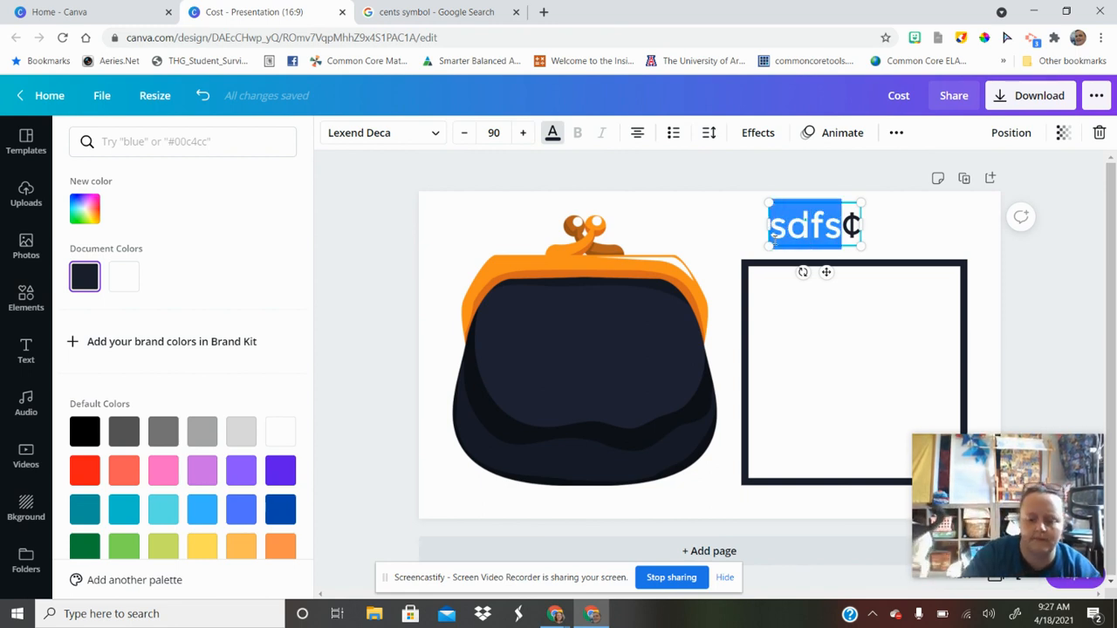
pyautogui.press('BackSpace')
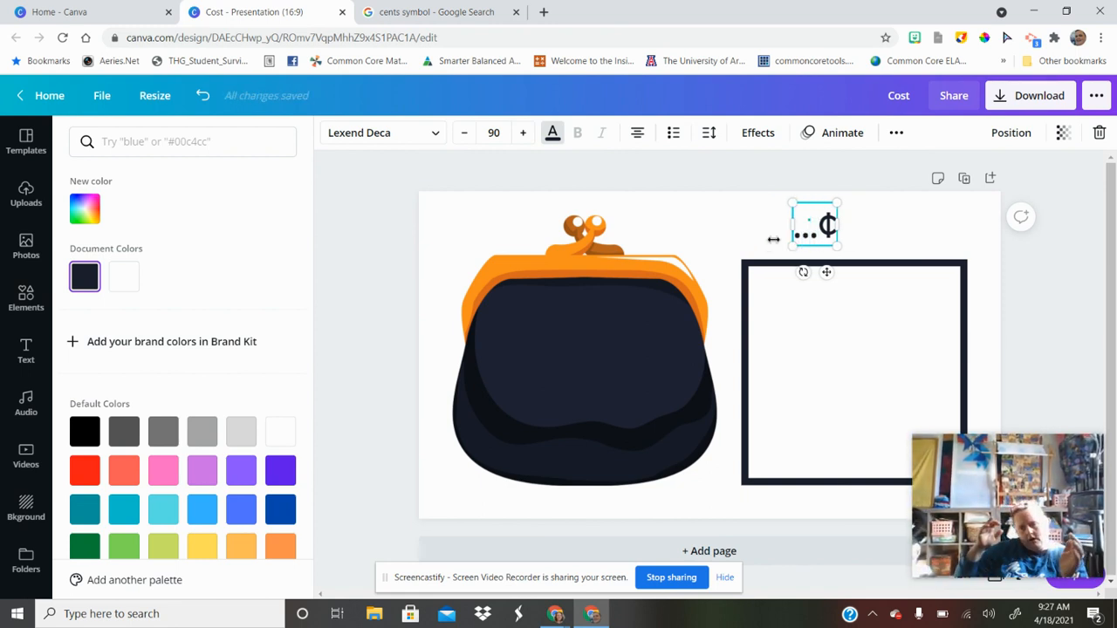
pyautogui.click(686, 136)
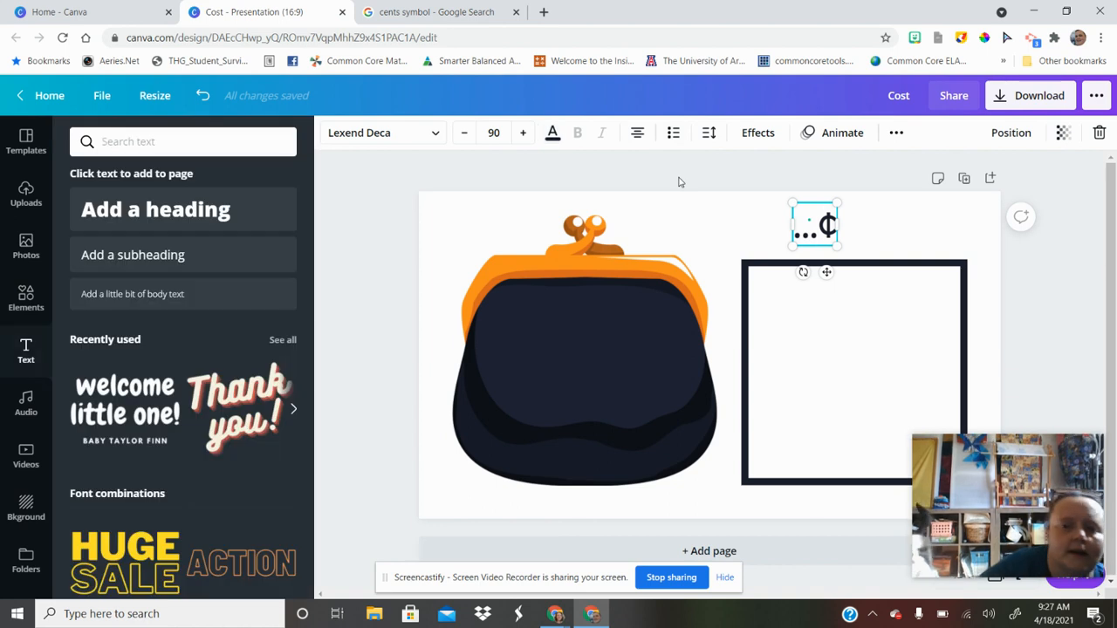
pyautogui.click(820, 234)
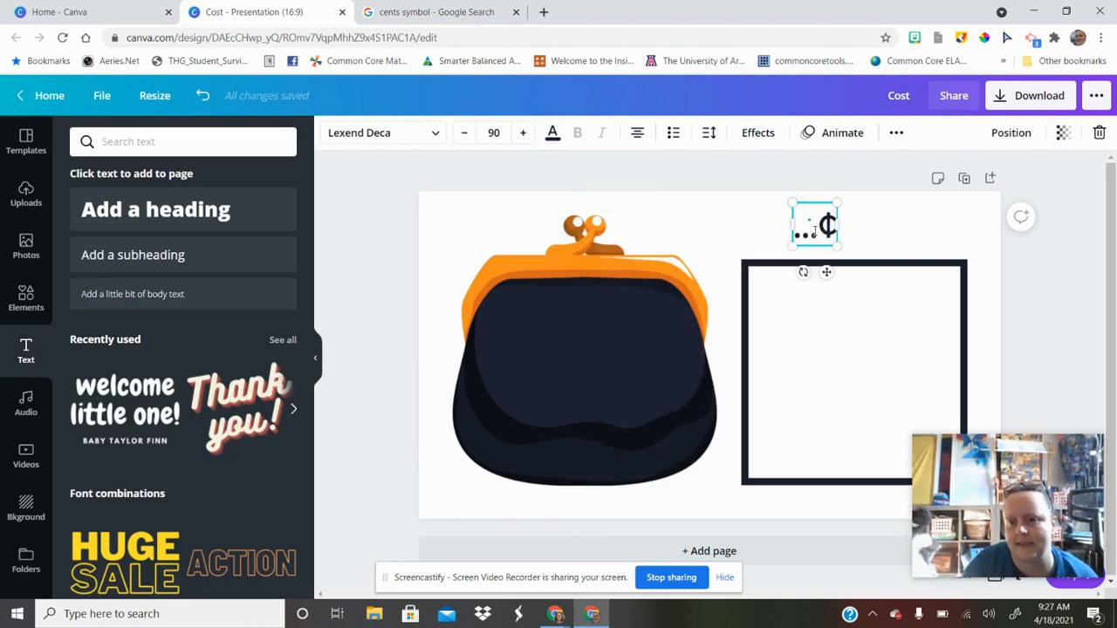
pyautogui.press('BackSpace')
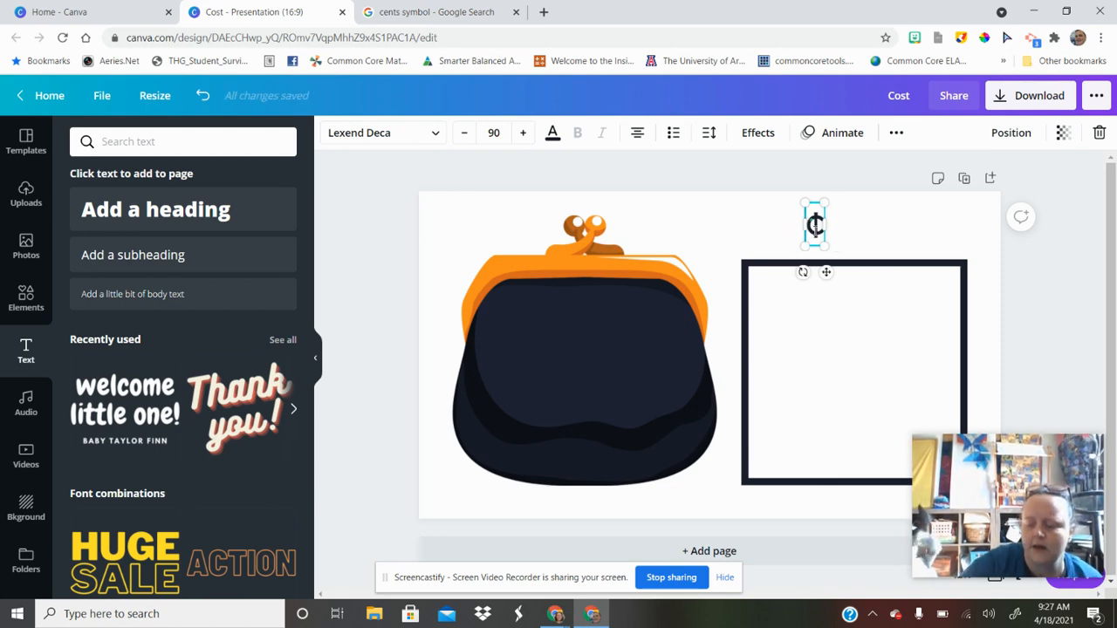
pyautogui.write('75')
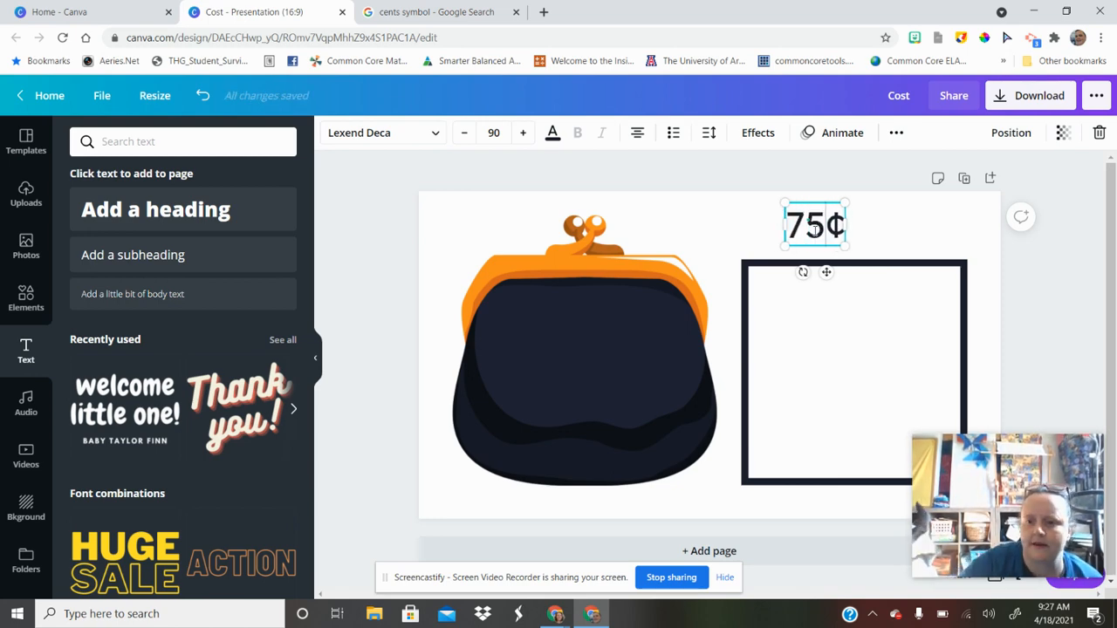
# Duplicate the slide and center the price label above the square on page 1.
pyautogui.click(963, 178)
pyautogui.scroll(3, 939, 187)
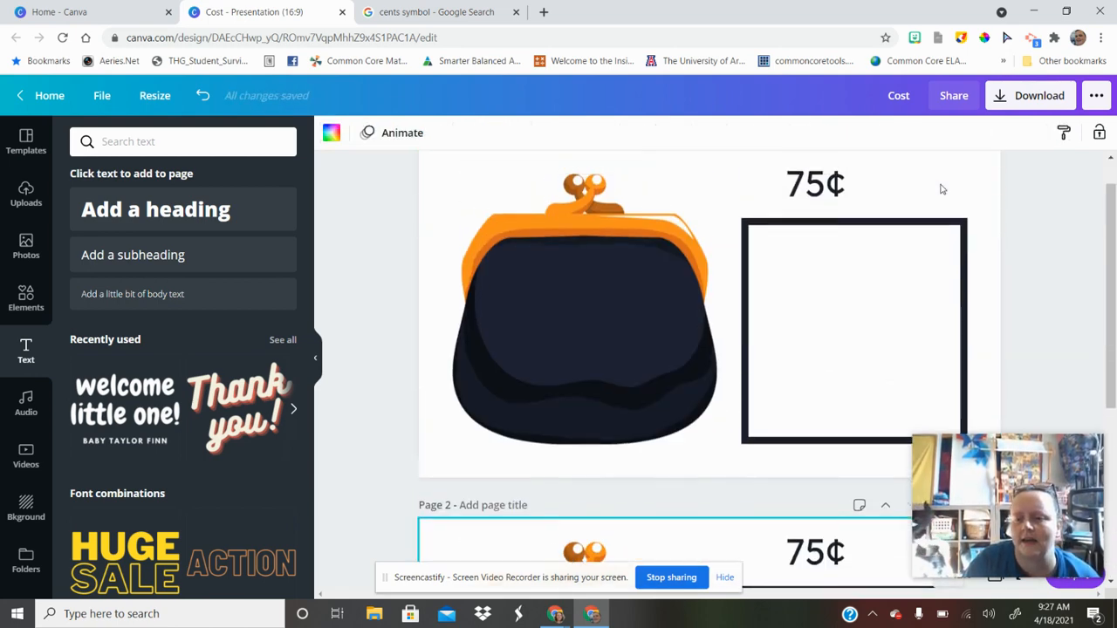
pyautogui.moveTo(815, 185); pyautogui.dragTo(852, 186)
# Move the price label on page 2 sideways over the square and change it to "63¢".
pyautogui.scroll(-3, 825, 349)
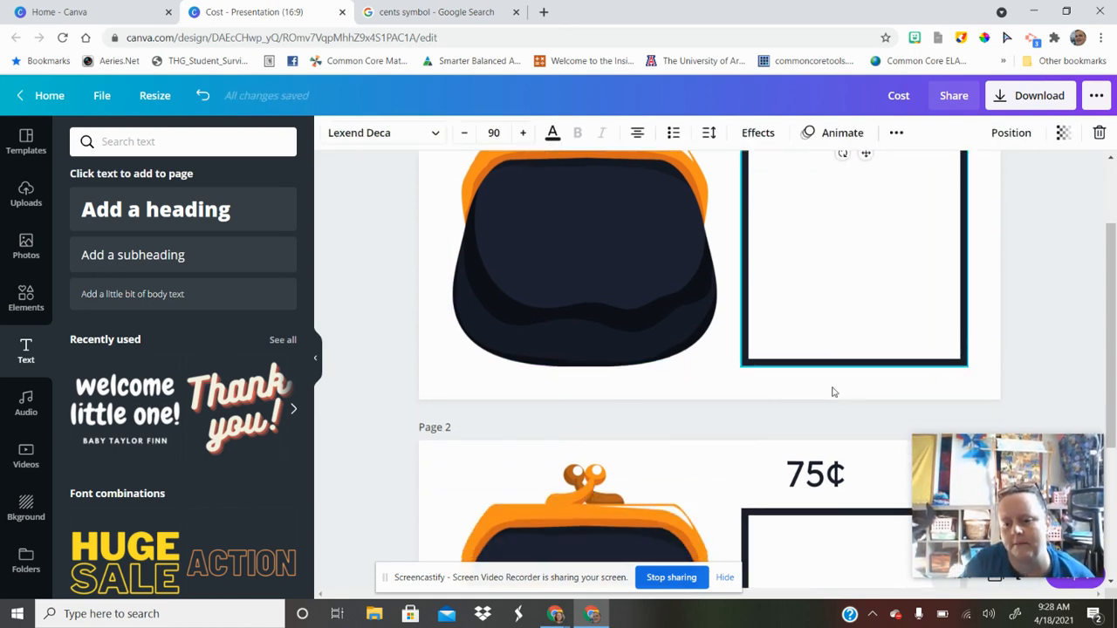
pyautogui.click(819, 443)
pyautogui.moveTo(818, 443); pyautogui.dragTo(869, 442)
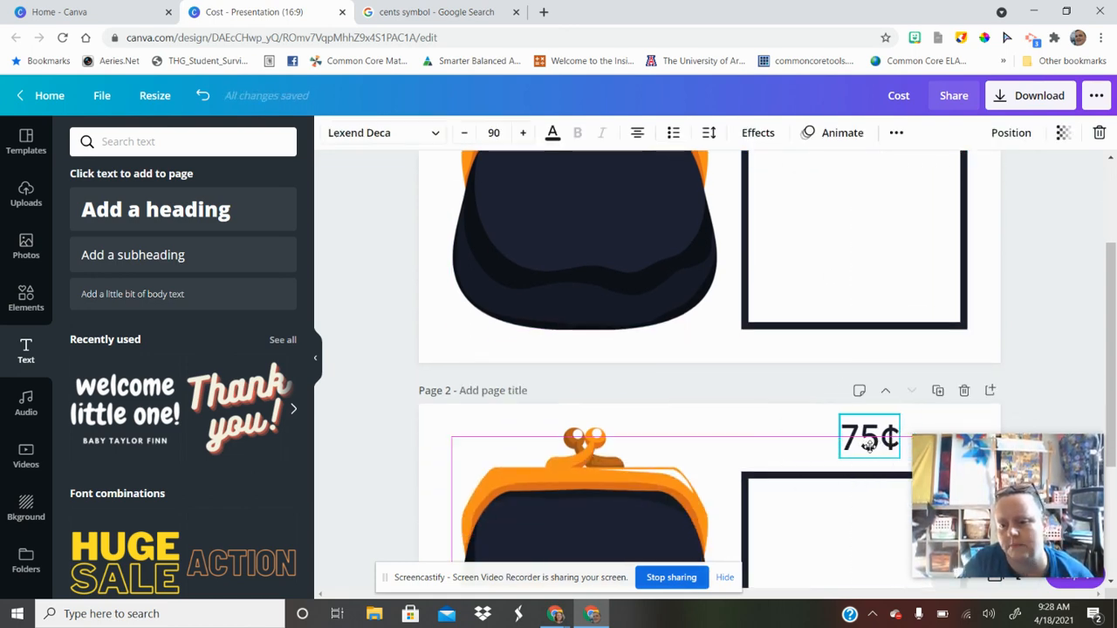
pyautogui.scroll(-2, 869, 442)
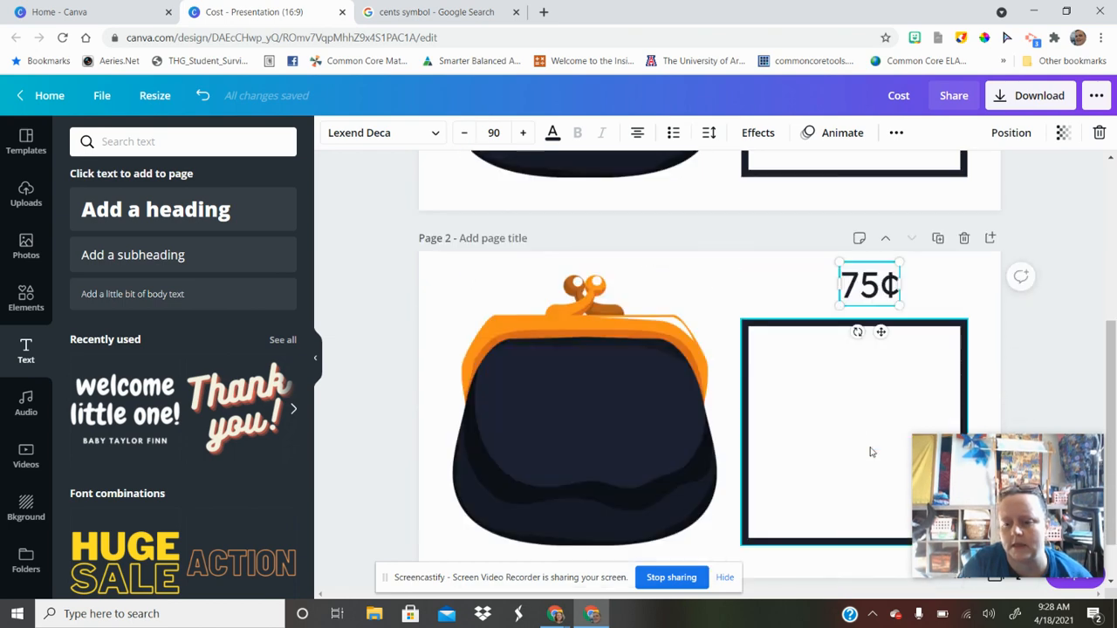
pyautogui.doubleClick(869, 291)
pyautogui.write('63¢')
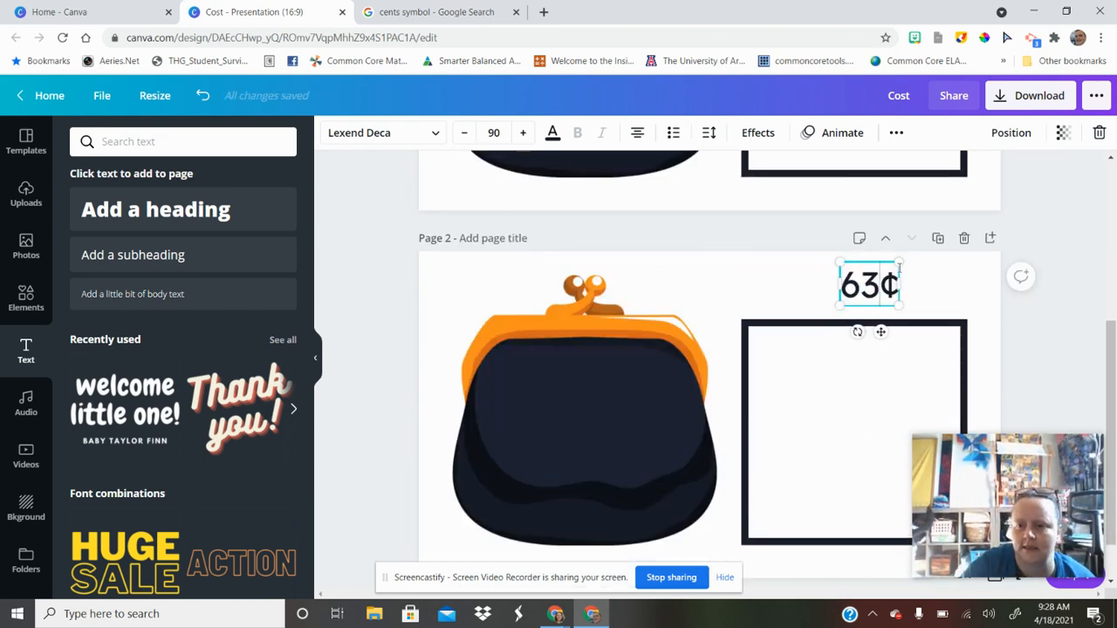
# Duplicate page 2 and change the price label on page 3 to "78¢".
pyautogui.click(938, 238)
pyautogui.click(864, 307)
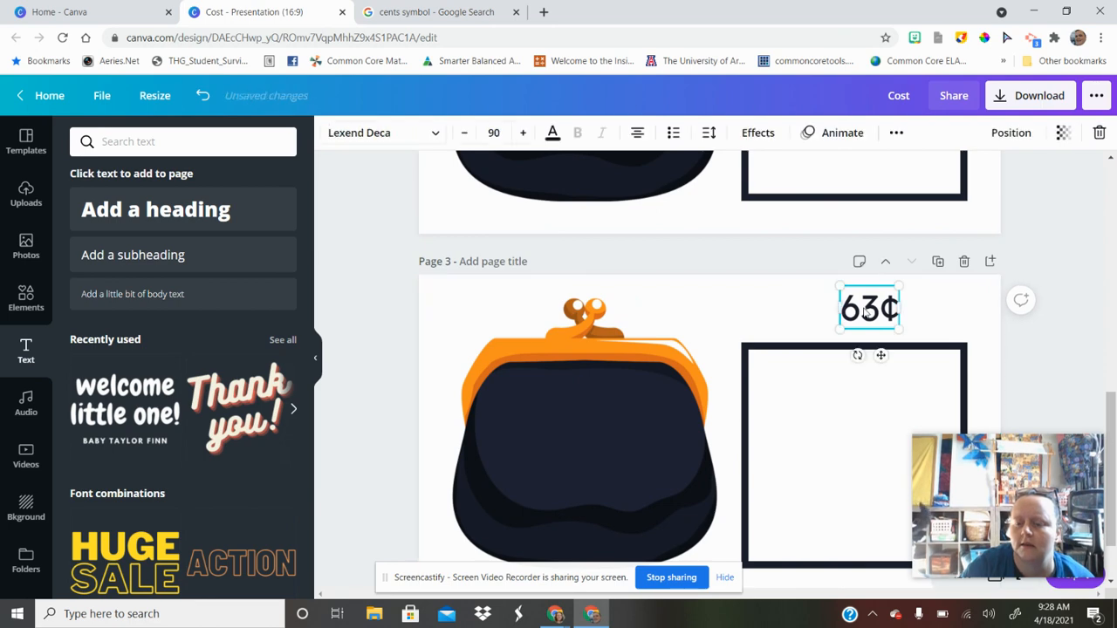
pyautogui.press('BackSpace')
pyautogui.press('BackSpace')
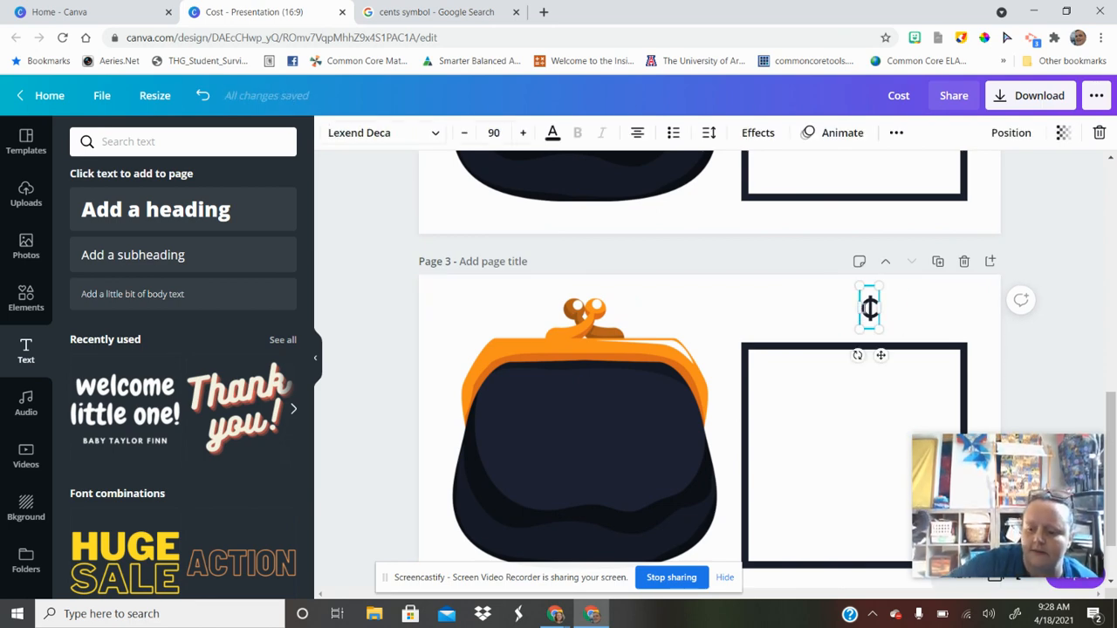
pyautogui.write('78')
# Duplicate page 3 and change the price label on page 4 to "34¢".
pyautogui.click(938, 261)
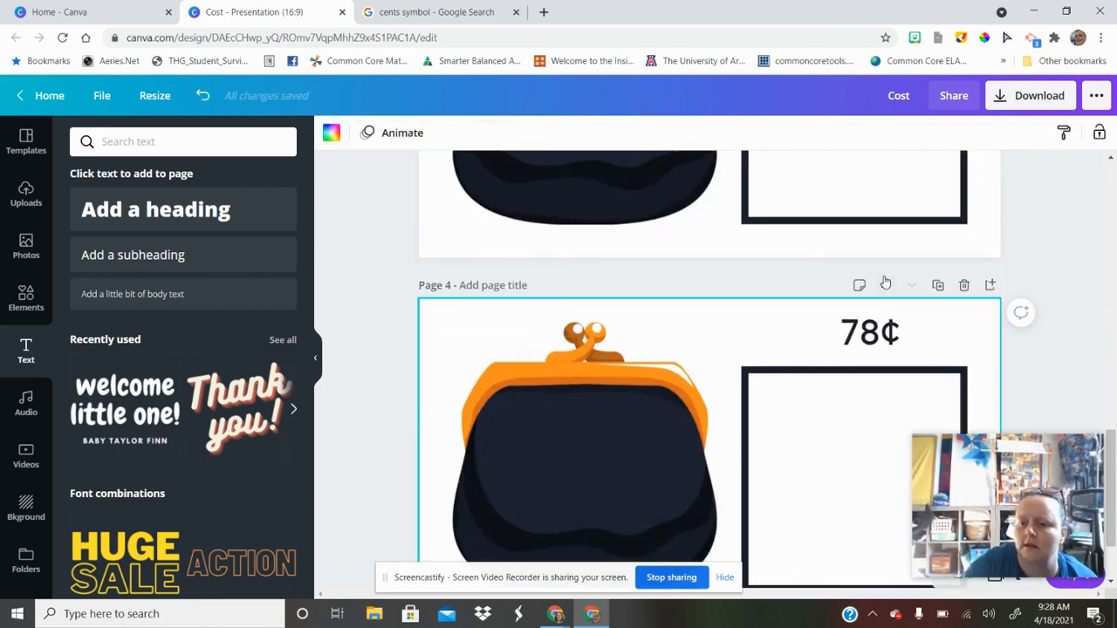
pyautogui.click(886, 332)
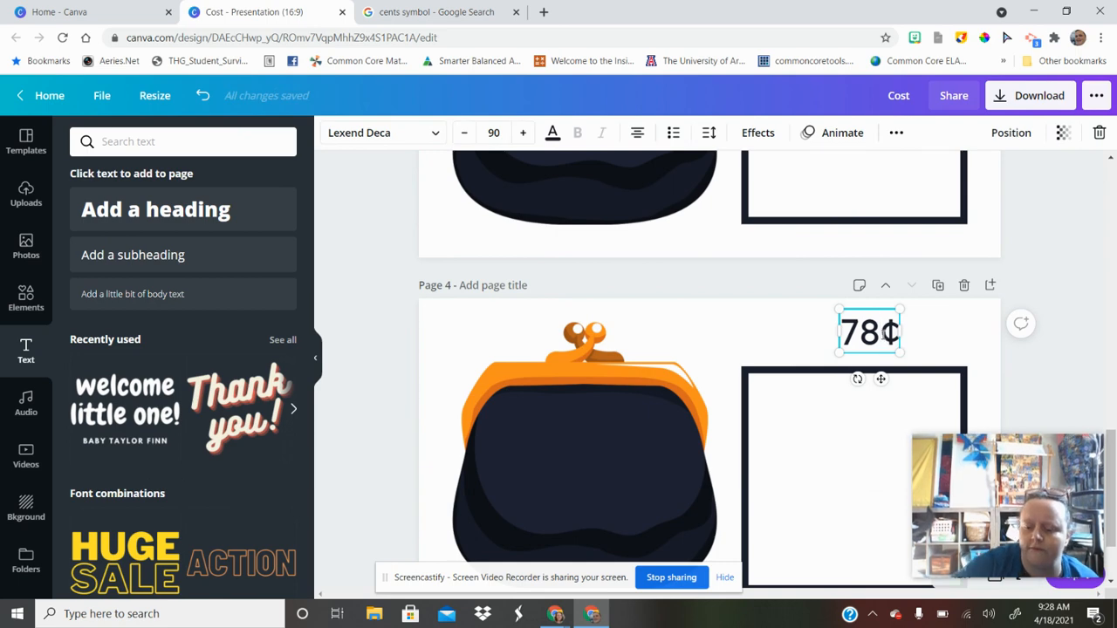
pyautogui.press('BackSpace')
pyautogui.press('BackSpace')
pyautogui.write('34¢')
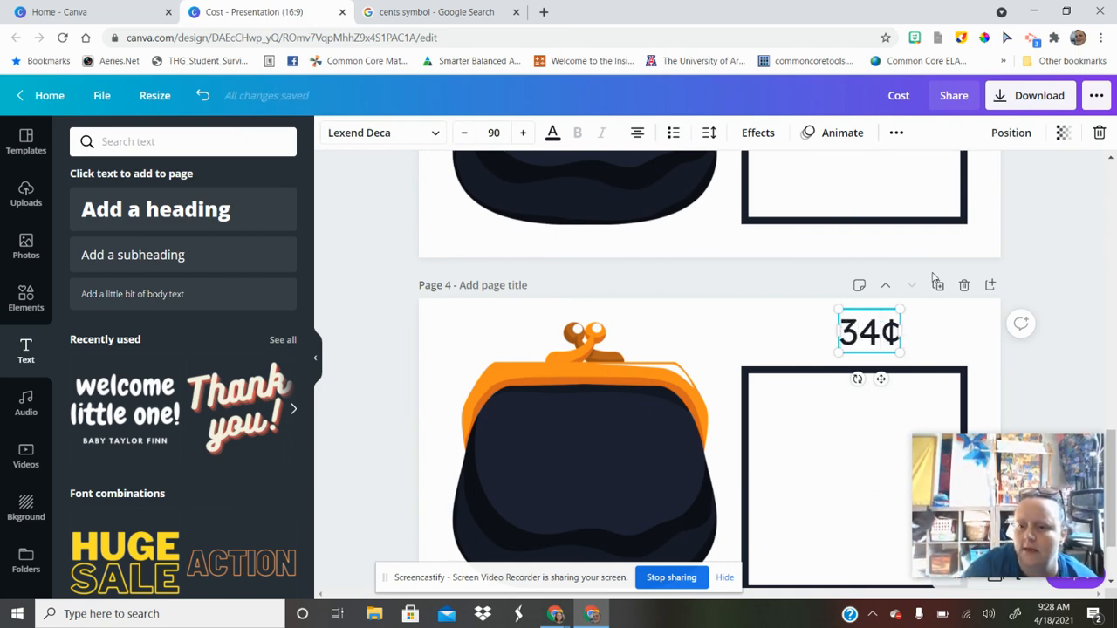
# Duplicate page 4 and change the price label on page 5 to "29¢".
pyautogui.click(937, 284)
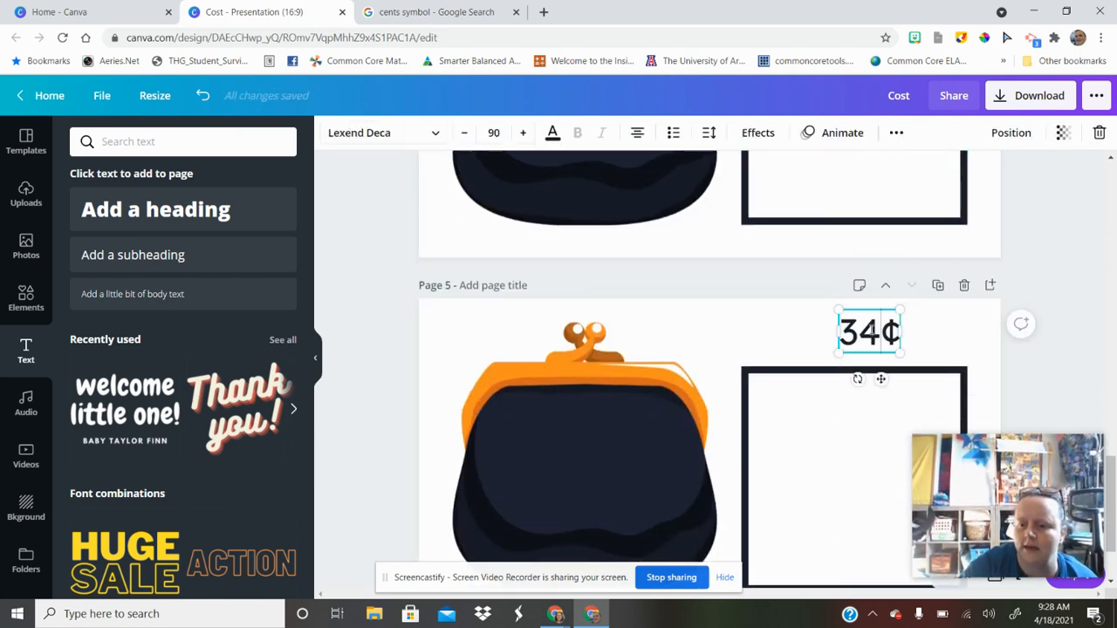
pyautogui.press('BackSpace')
pyautogui.press('BackSpace')
pyautogui.write('29¢')
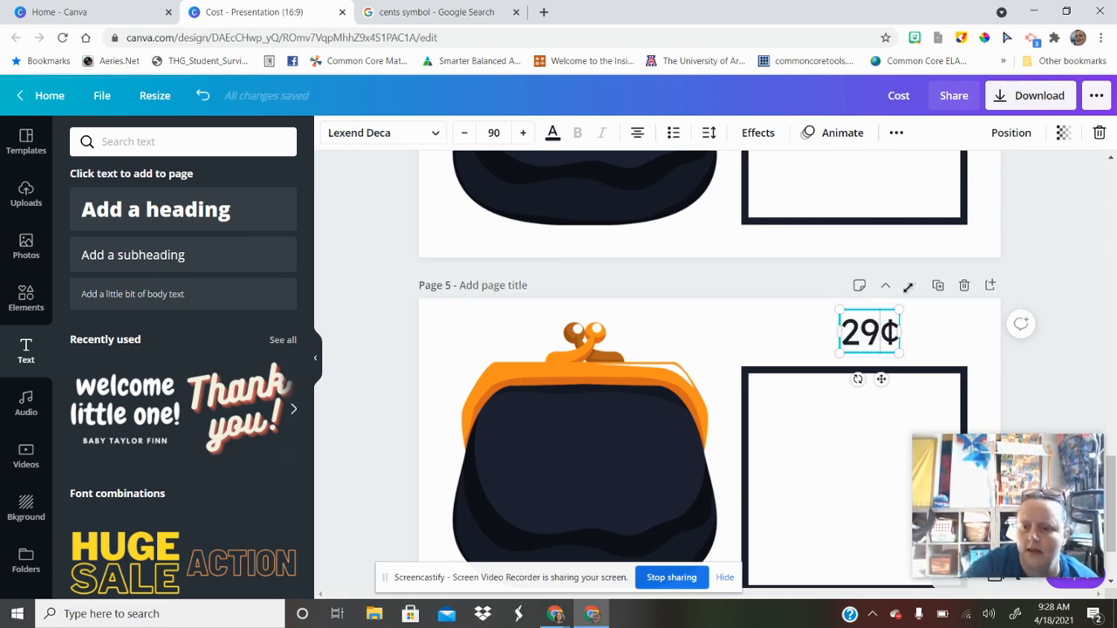
# Duplicate page 5 and change the price label on page 6 to "99¢".
pyautogui.click(938, 284)
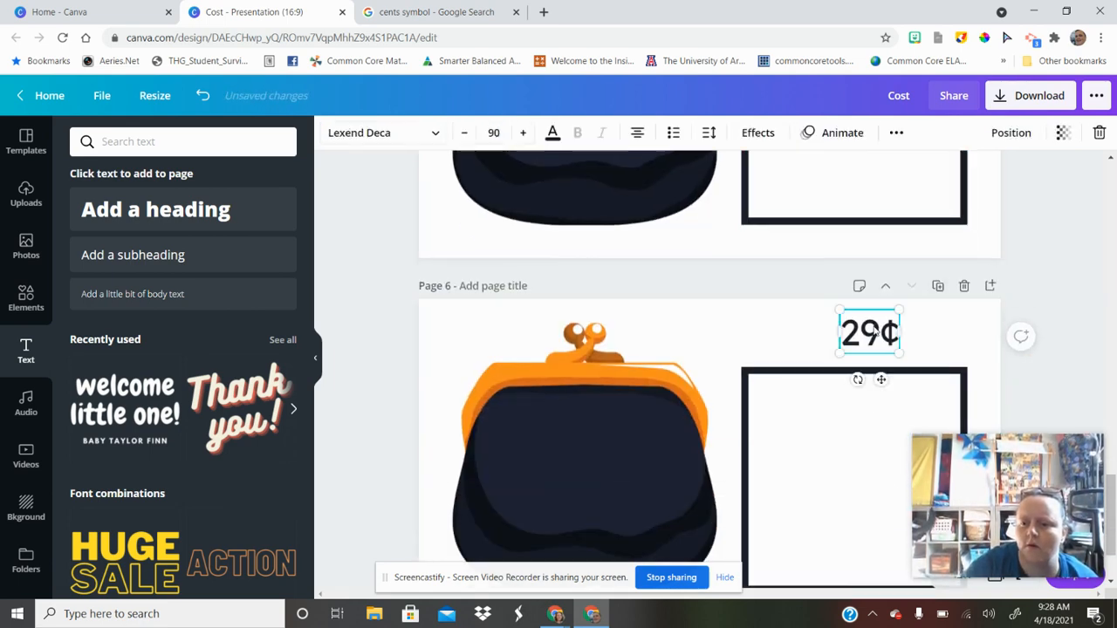
pyautogui.click(873, 325)
pyautogui.press('BackSpace')
pyautogui.press('BackSpace')
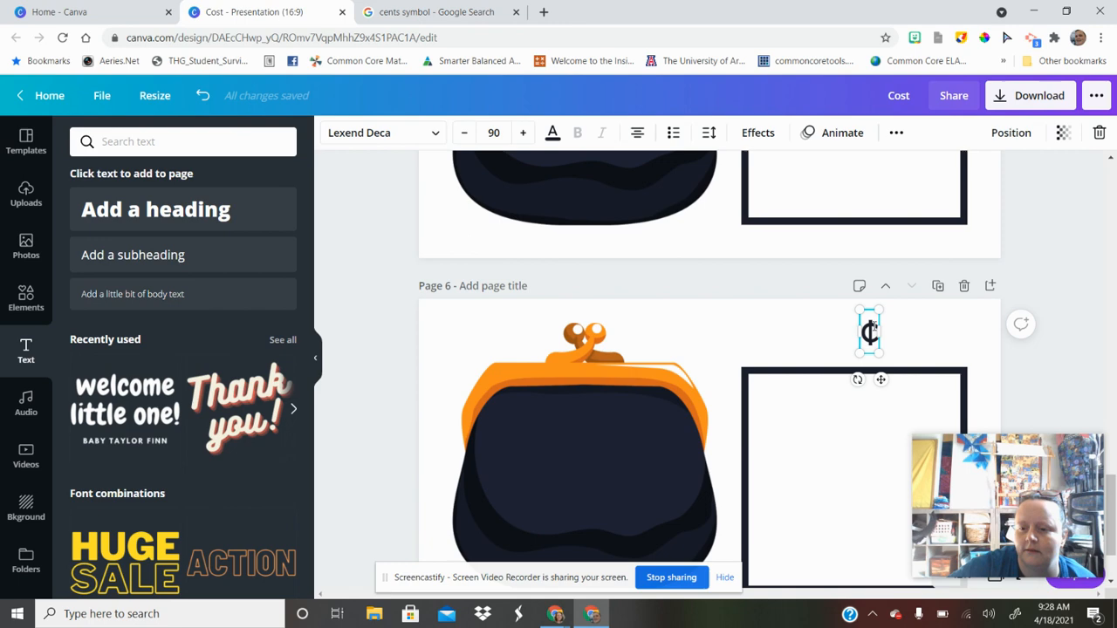
pyautogui.write('99')
# Duplicate page 6 and change the price label on page 7 to "52¢".
pyautogui.click(937, 286)
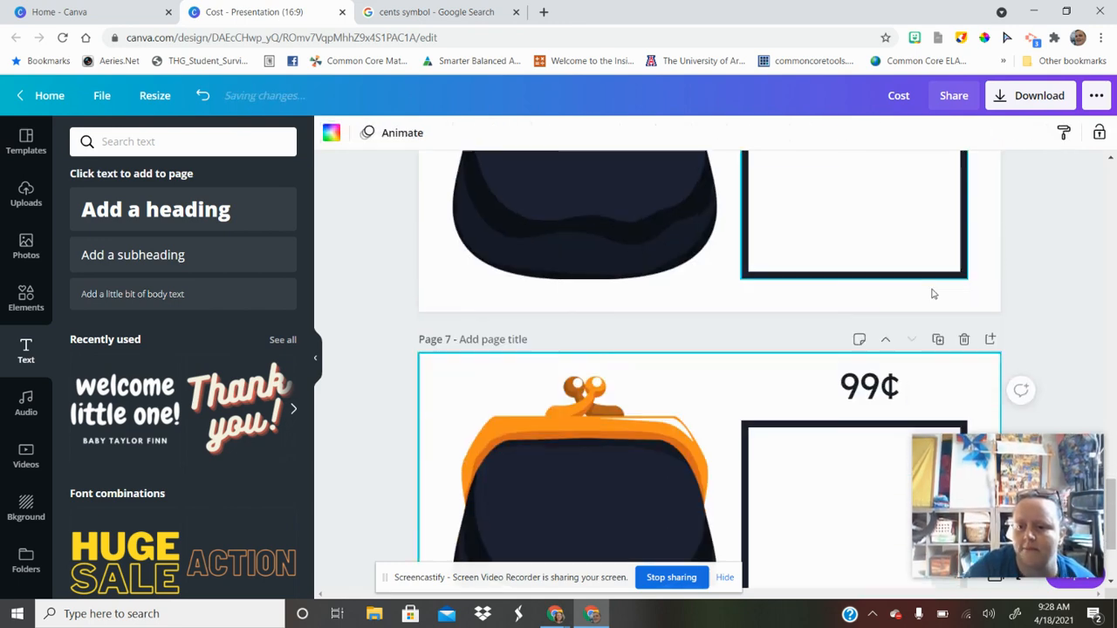
pyautogui.click(870, 331)
pyautogui.doubleClick(869, 332)
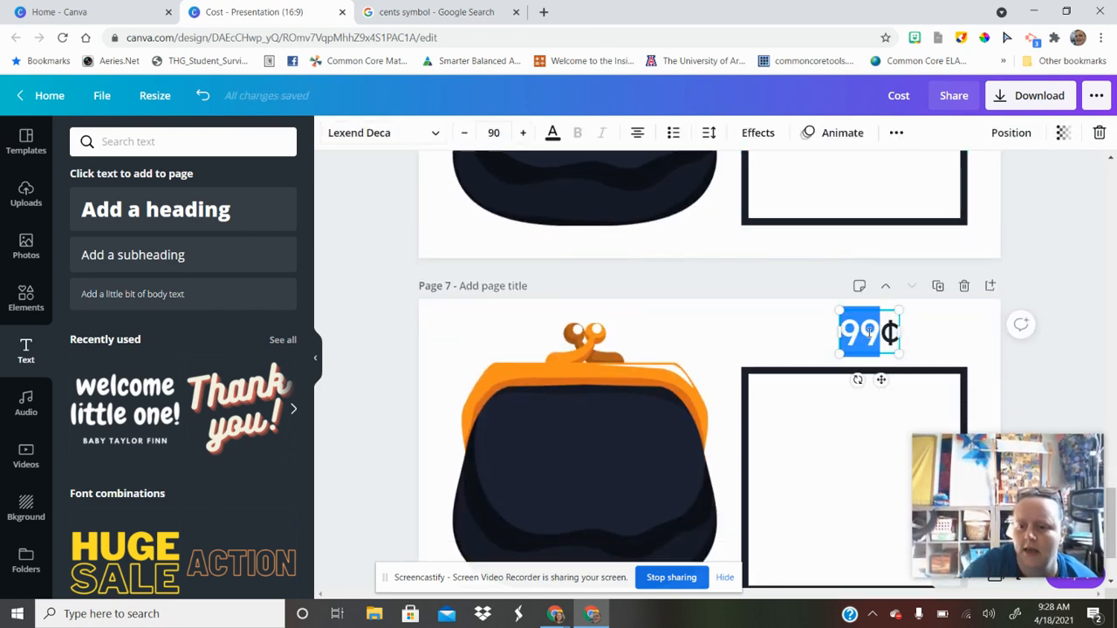
pyautogui.write('72¢')
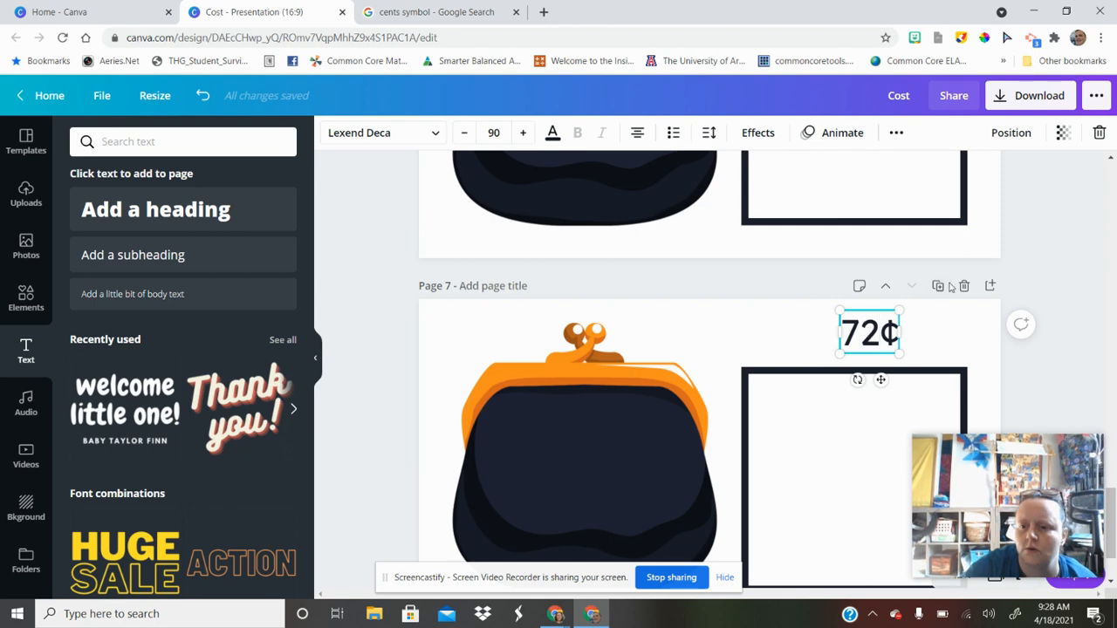
pyautogui.click(864, 321)
pyautogui.press('BackSpace')
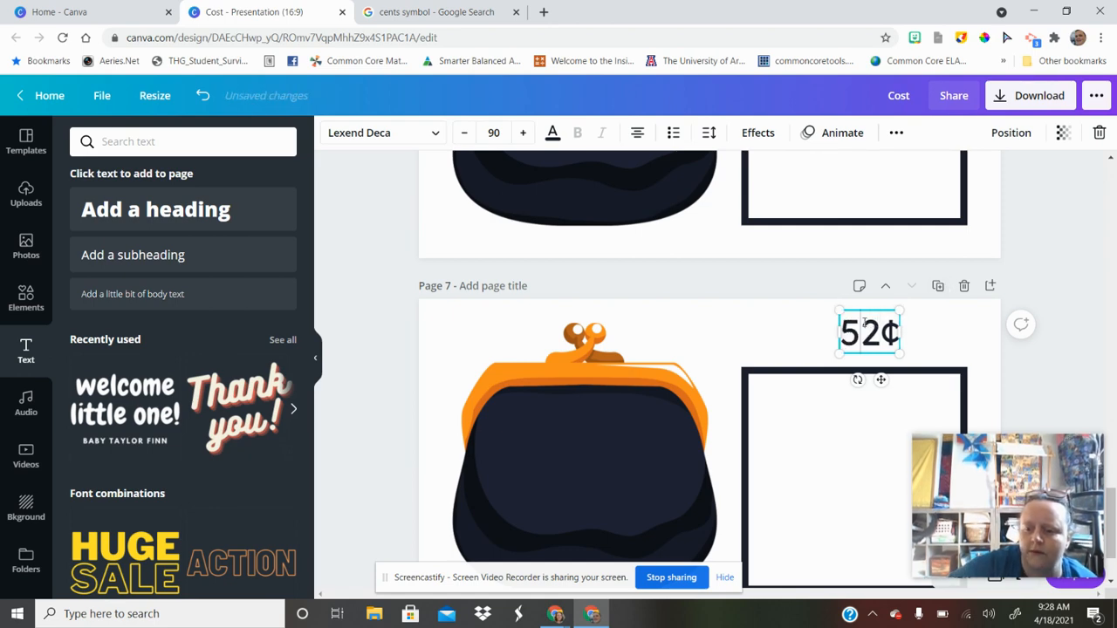
pyautogui.write('5')
# Duplicate page 7 and change the price label on page 8 to "36¢".
pyautogui.click(939, 287)
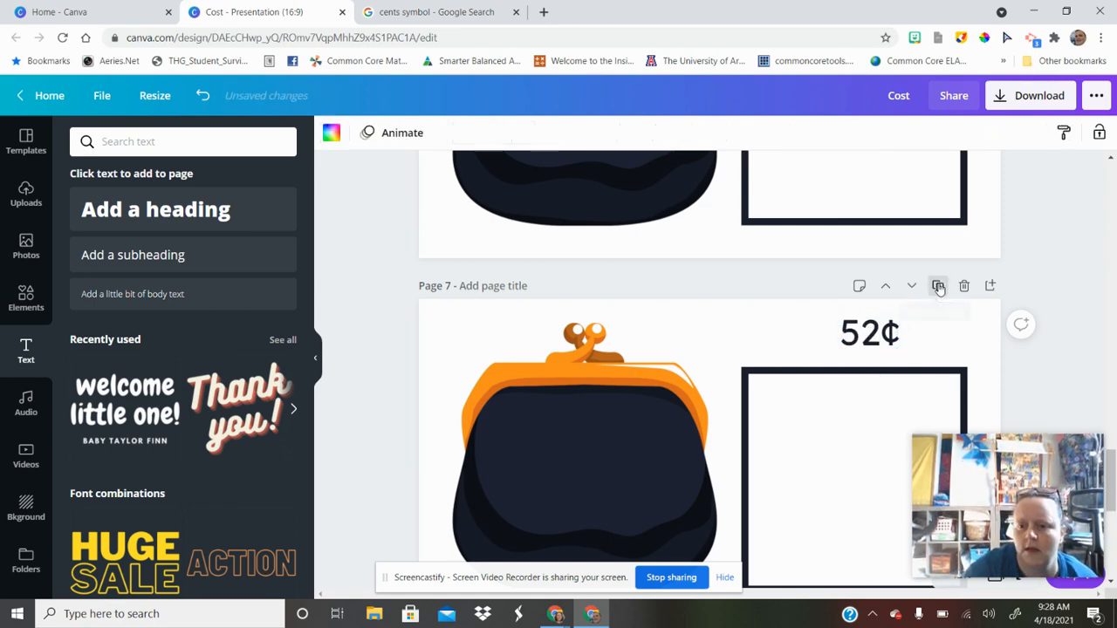
pyautogui.click(865, 335)
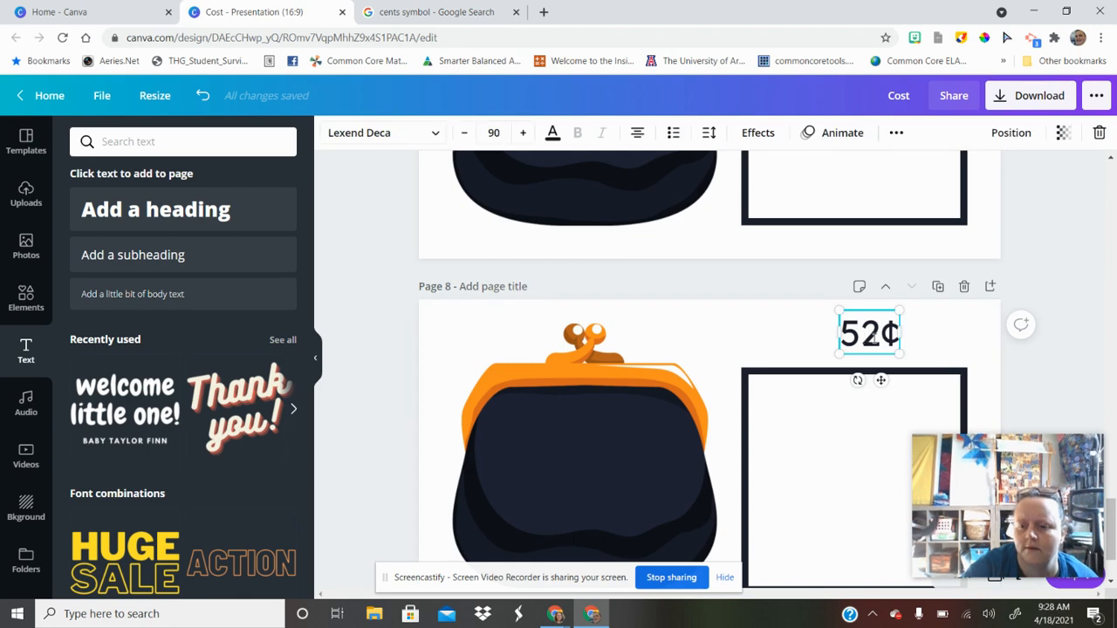
pyautogui.moveTo(873, 340); pyautogui.dragTo(830, 336)
pyautogui.write('36¢')
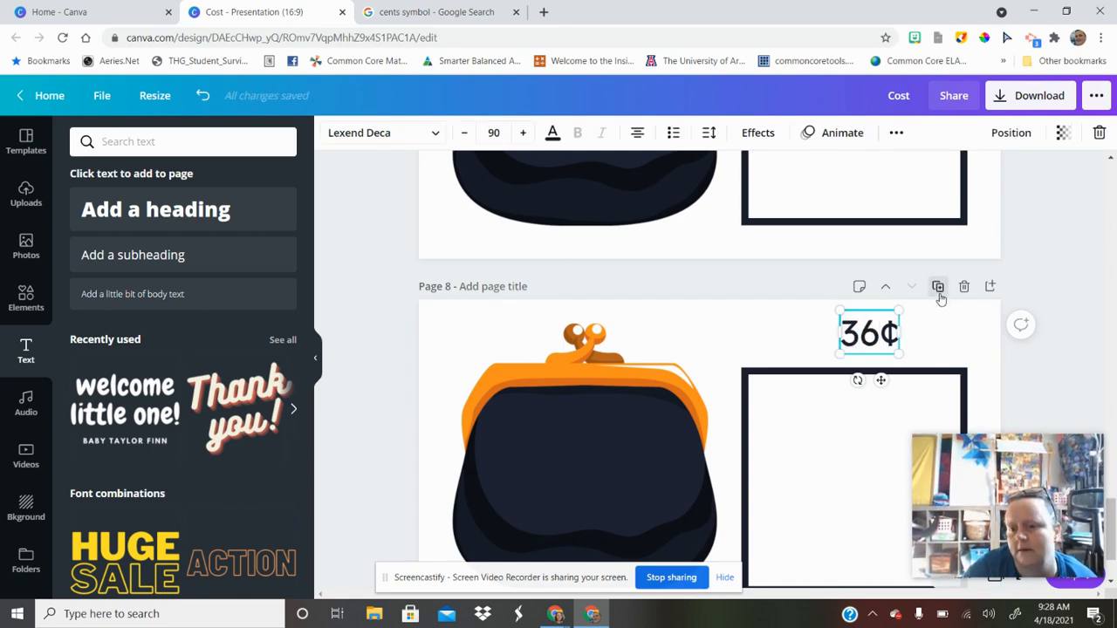
# Duplicate page 8 and change the price label on page 9 to "93¢".
pyautogui.click(939, 291)
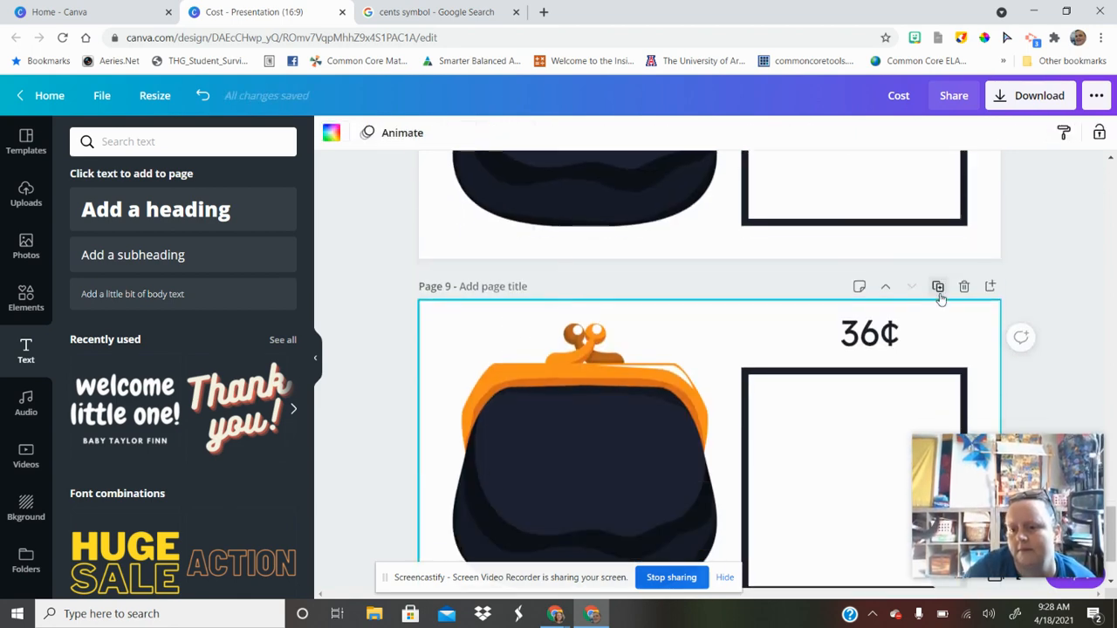
pyautogui.click(864, 337)
pyautogui.click(872, 329)
pyautogui.click(871, 330)
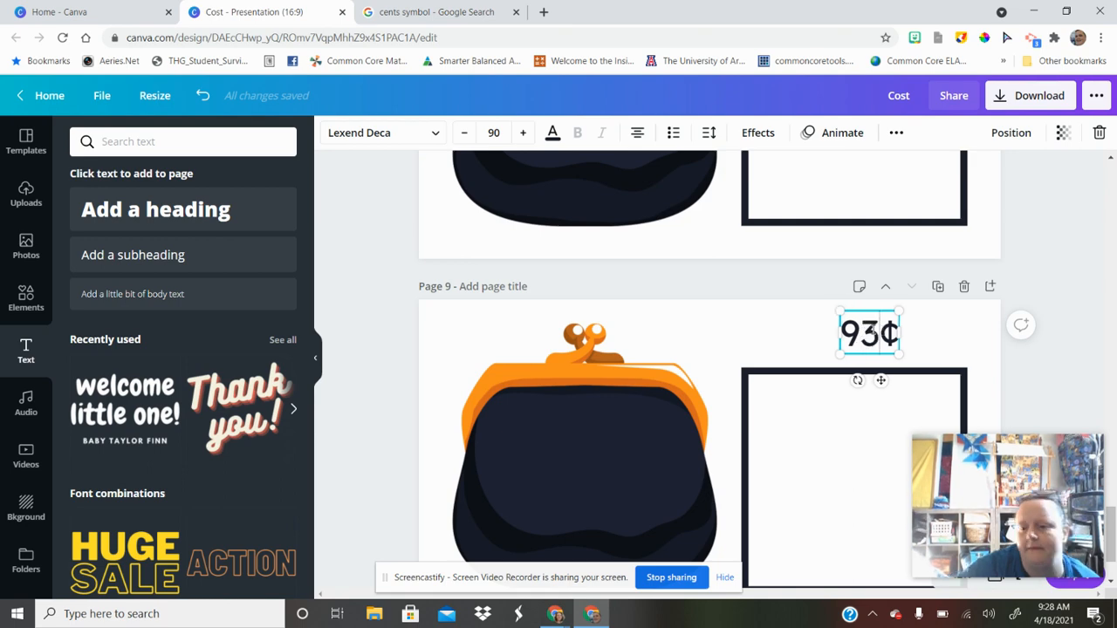
pyautogui.click(728, 316)
# Return to page 1 and move the square outline slightly up toward the price label.
pyautogui.scroll(10, 730, 318)
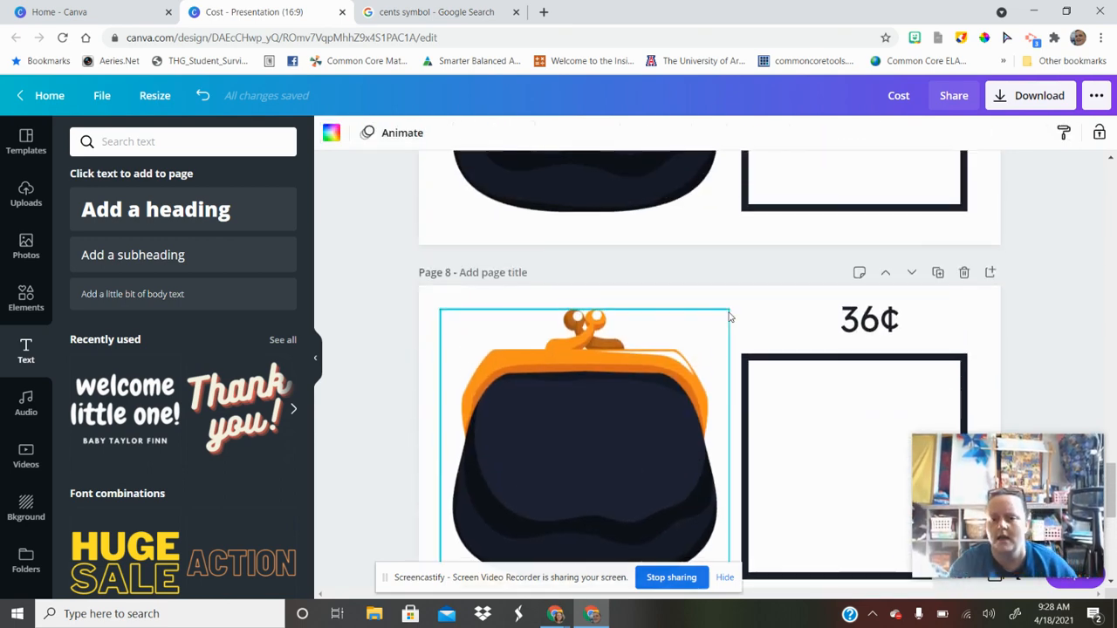
pyautogui.scroll(15, 729, 317)
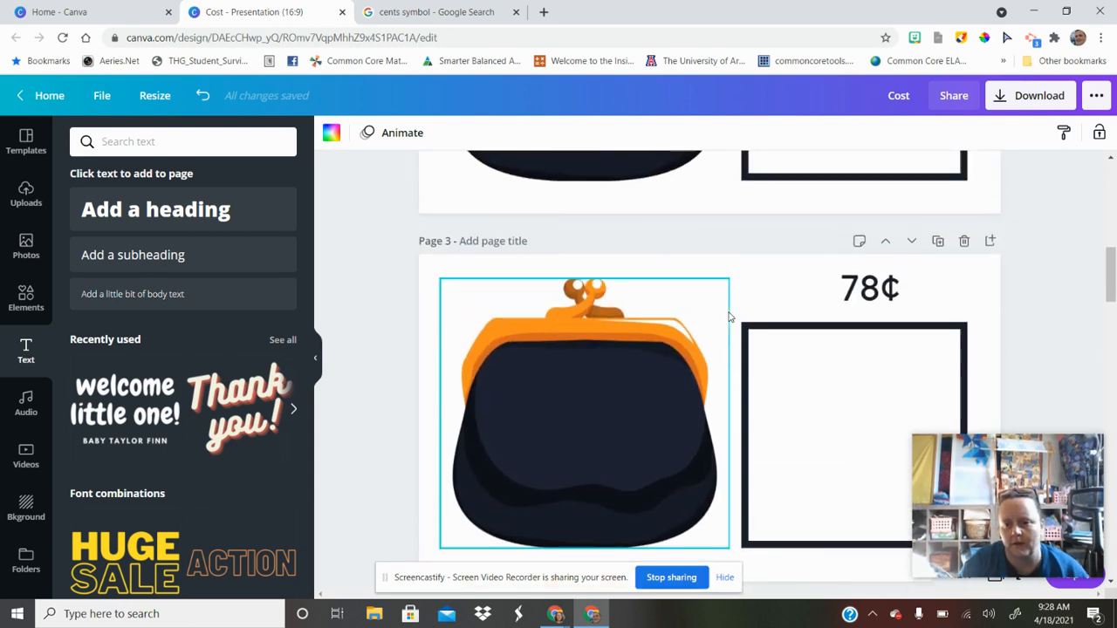
pyautogui.scroll(-1, 809, 284)
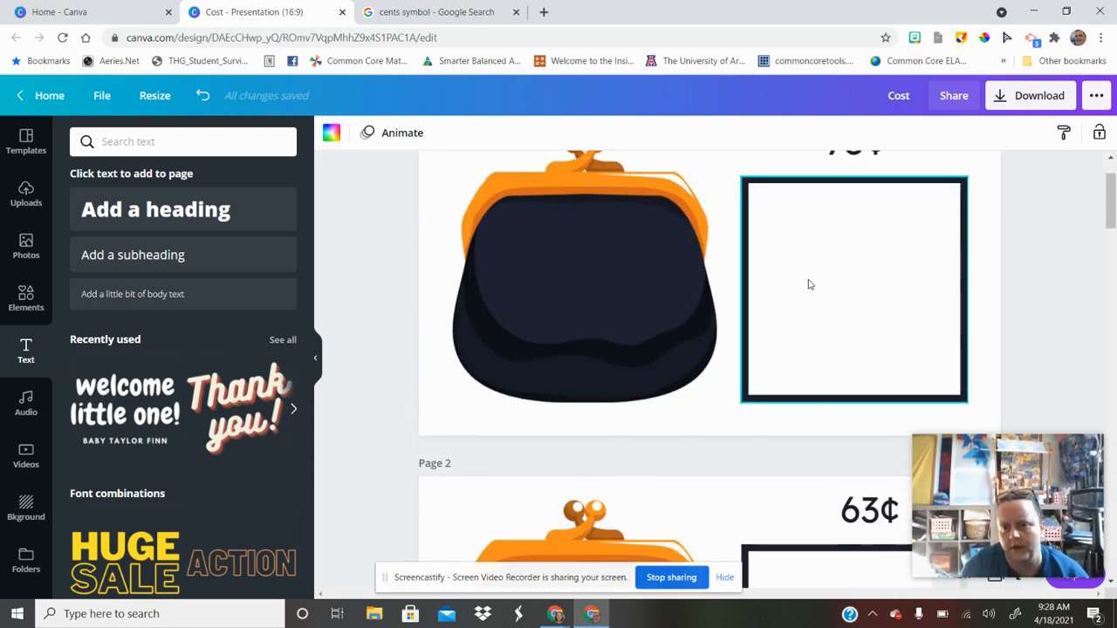
pyautogui.click(883, 160)
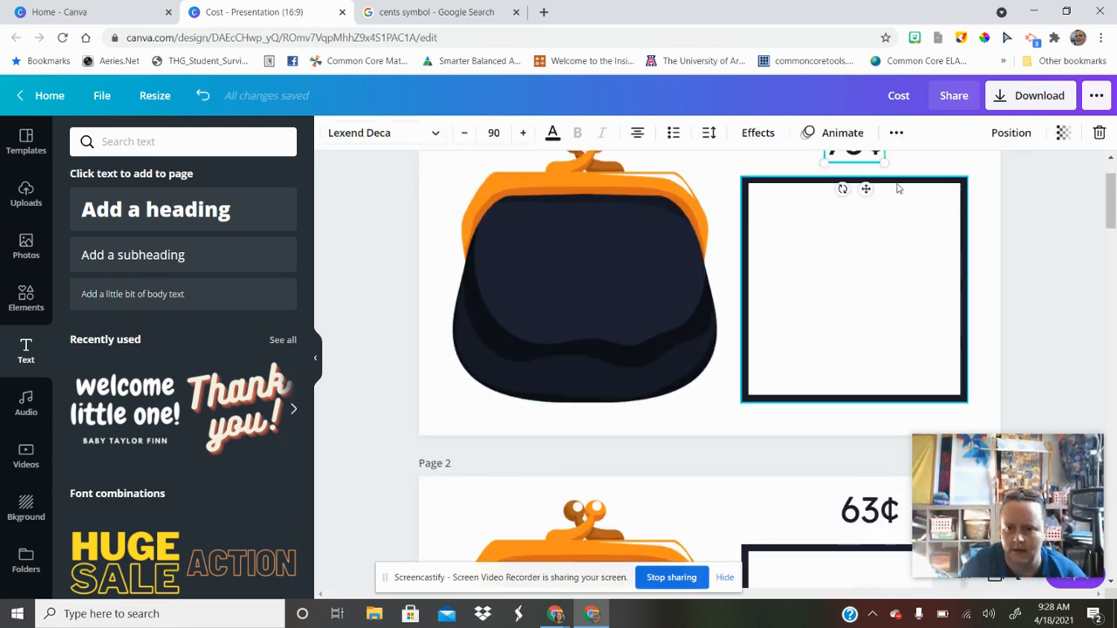
pyautogui.click(899, 188)
pyautogui.moveTo(898, 188); pyautogui.dragTo(896, 172)
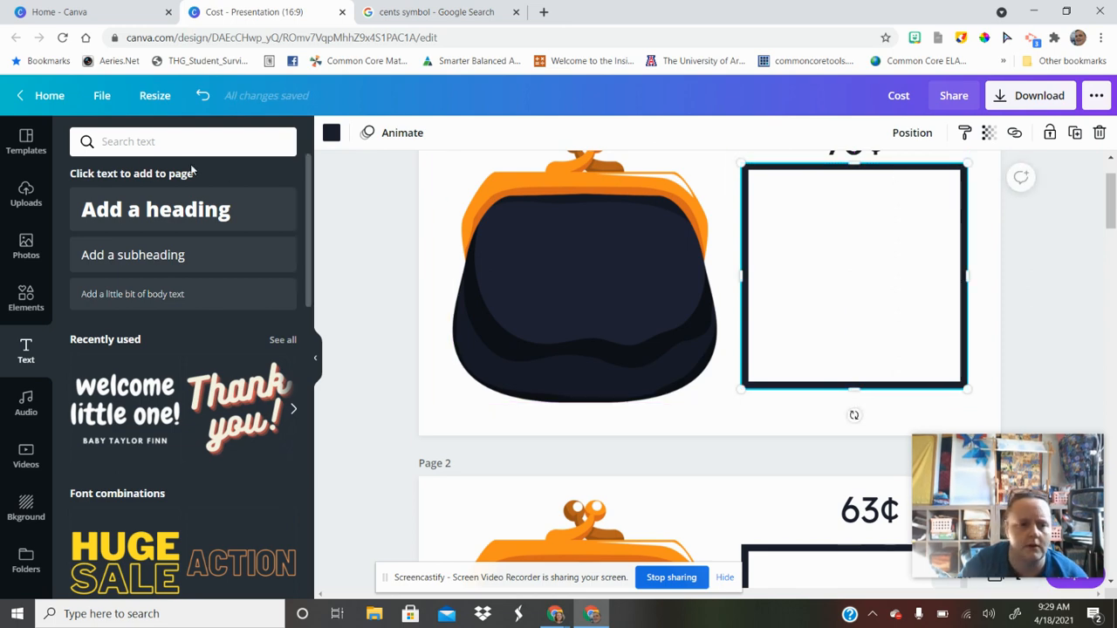
# Add a heading to page 1 reading "The value is even o odd".
pyautogui.click(138, 222)
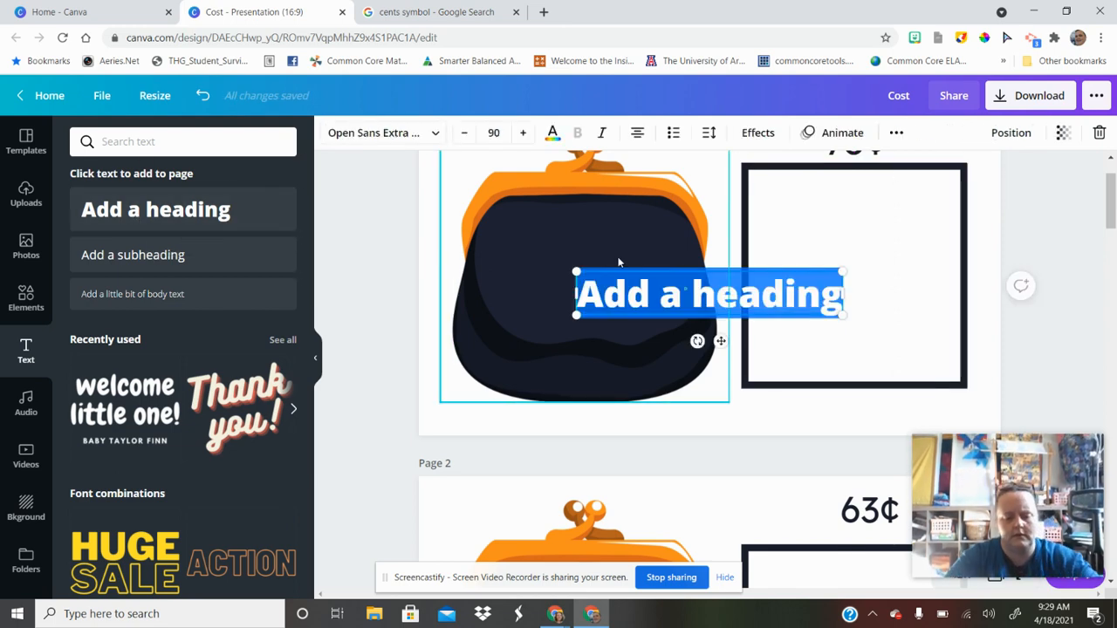
pyautogui.write('evenThe valu')
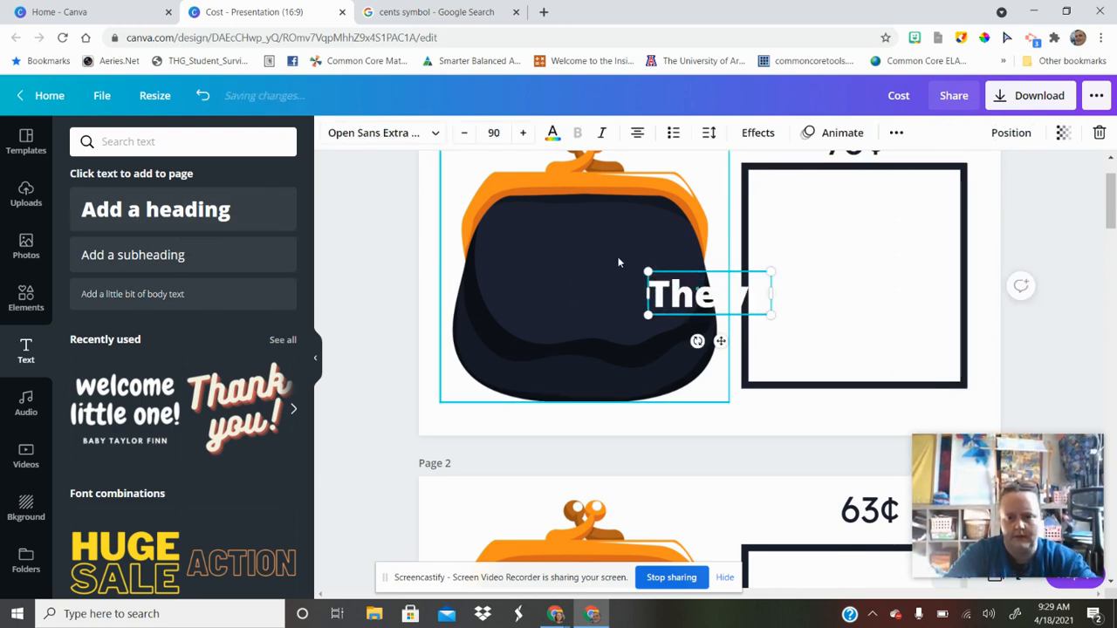
pyautogui.press('BackSpace')
pyautogui.press('BackSpace')
pyautogui.hotkey('ctrl', 'a')
pyautogui.write('The va')
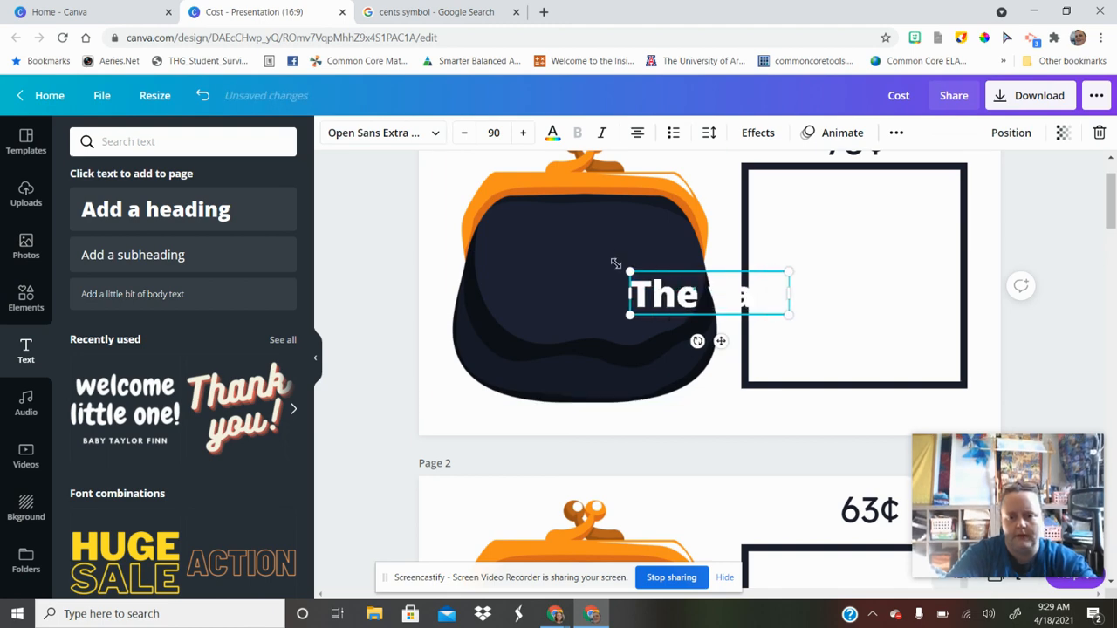
pyautogui.write('lue is even o odd')
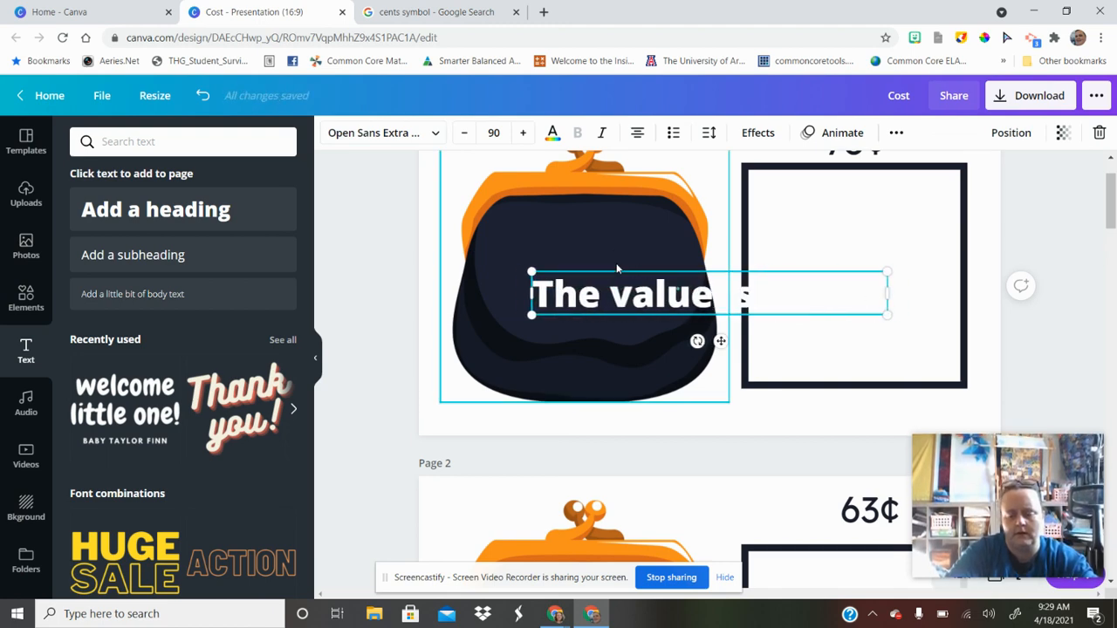
# Format the whole page 1 heading in Lexend Deca with the dark navy document color and shrink it to size 83.
pyautogui.hotkey('ctrl', 'a')
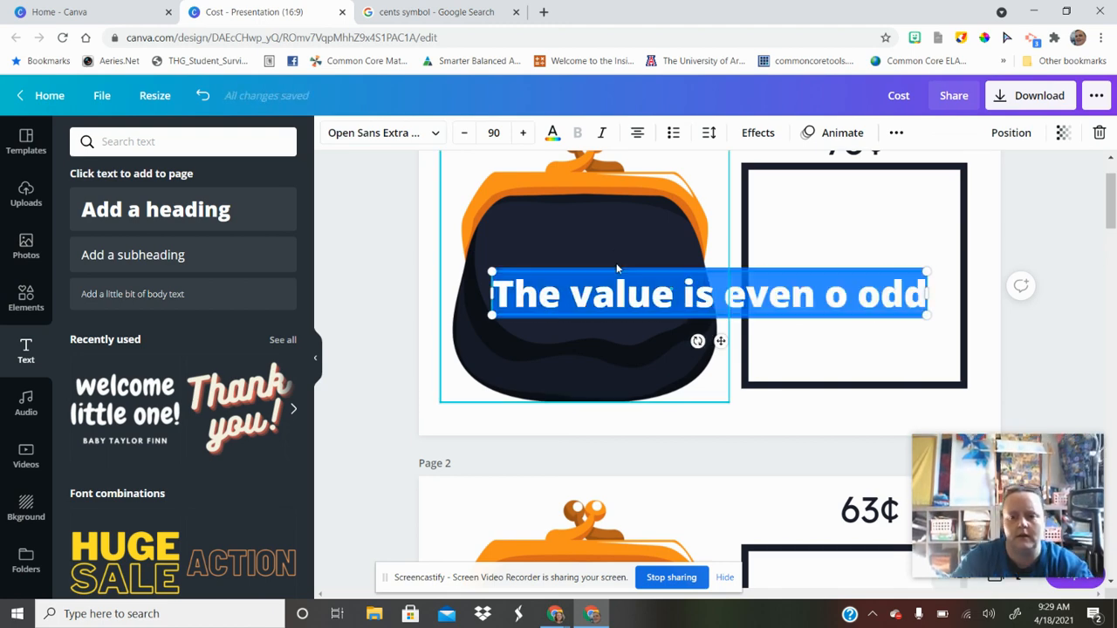
pyautogui.click(422, 138)
pyautogui.click(139, 263)
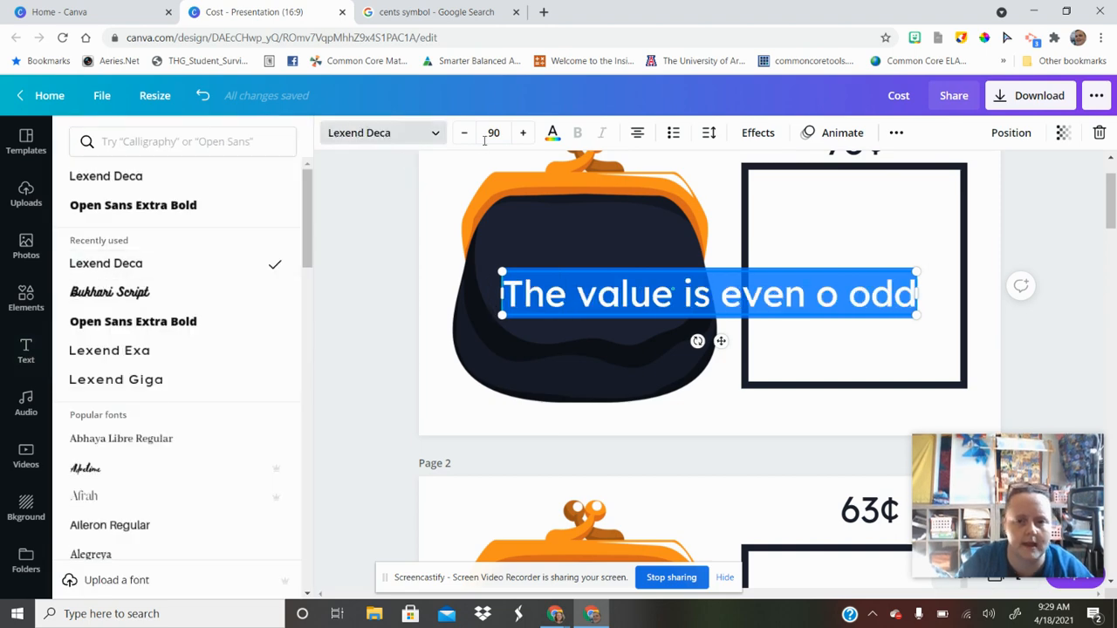
pyautogui.click(551, 134)
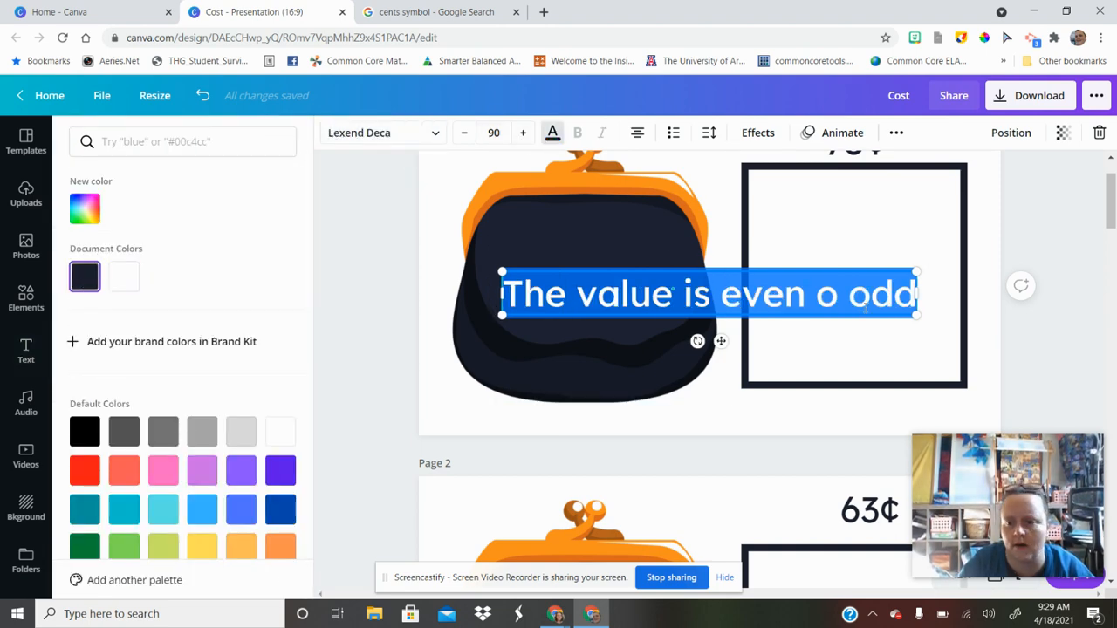
pyautogui.moveTo(916, 314); pyautogui.dragTo(884, 316)
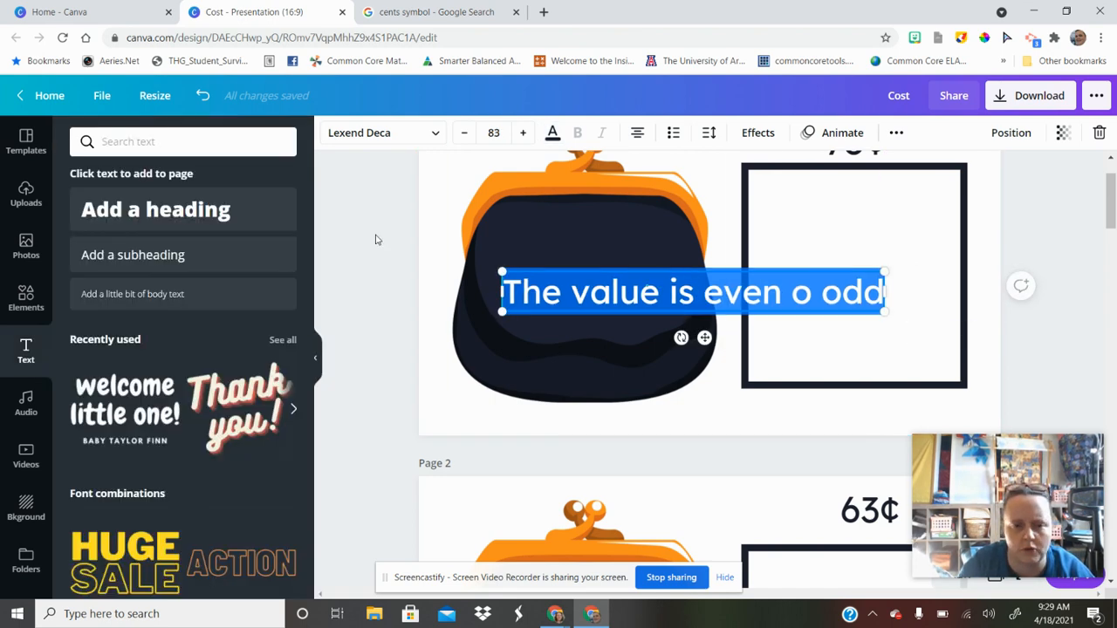
# Move the sentence to the lower edge of page 1 beneath the square and correct it to "The value is even or odd".
pyautogui.click(376, 239)
pyautogui.moveTo(723, 297); pyautogui.dragTo(814, 421)
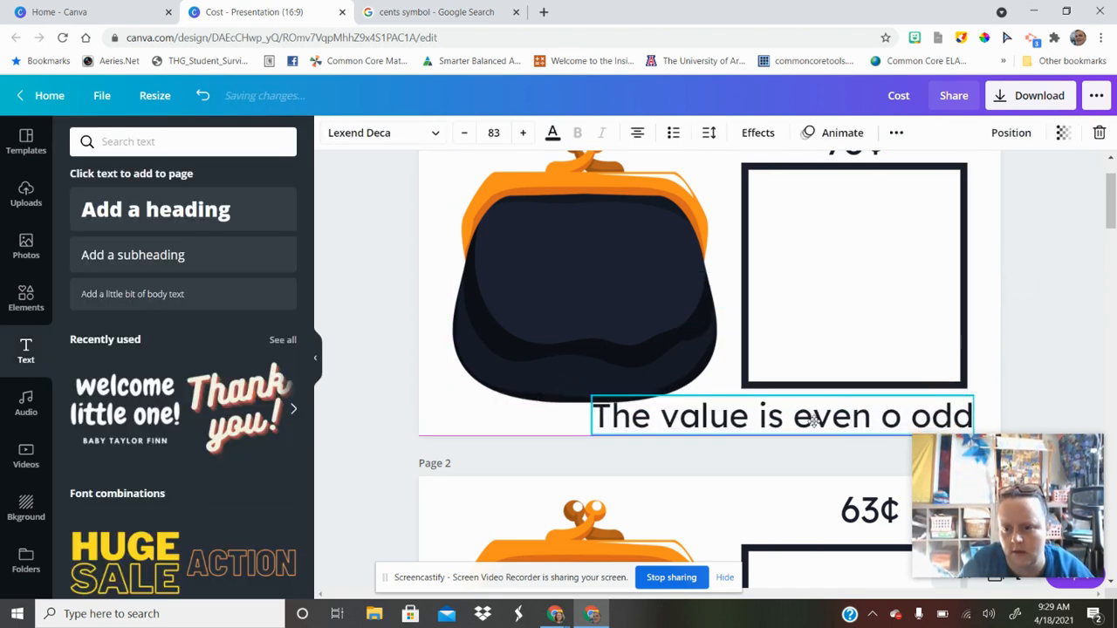
pyautogui.click(897, 418)
pyautogui.write('r')
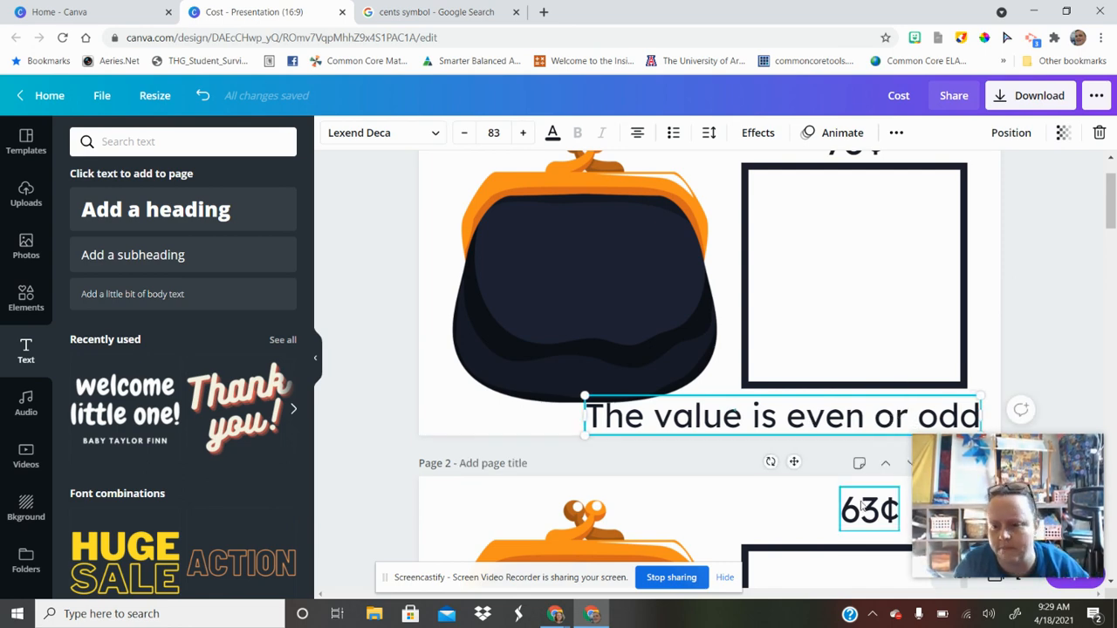
pyautogui.click(724, 576)
pyautogui.click(1015, 367)
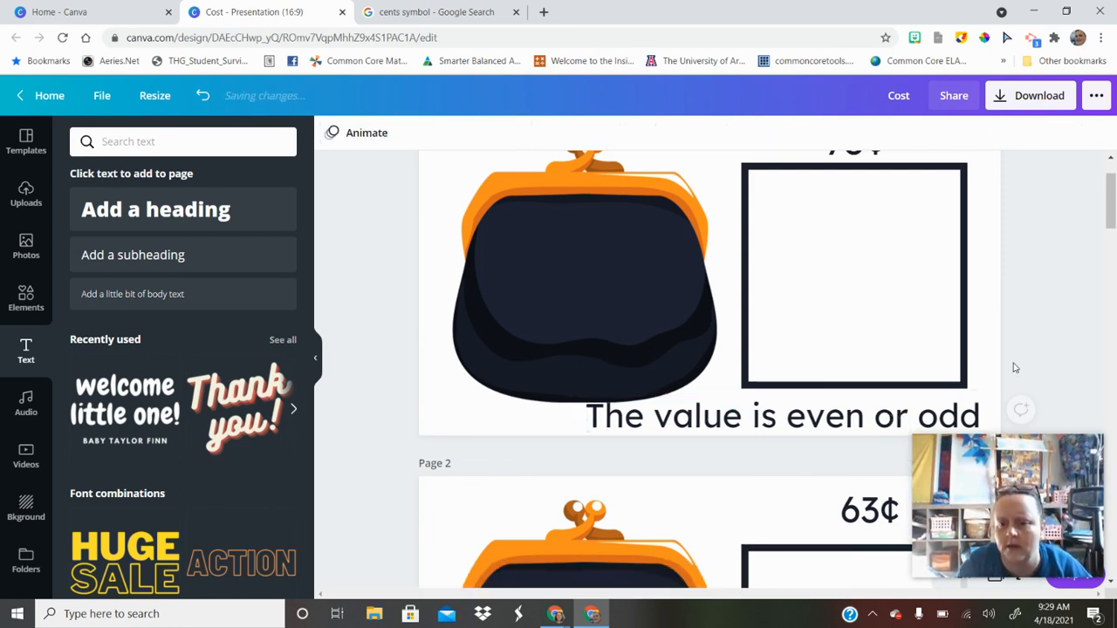
# On page 2, shift the 63¢ label slightly left to center it over the square and move the square up toward it.
pyautogui.scroll(-1, 1015, 367)
pyautogui.scroll(-5, 1015, 367)
pyautogui.scroll(3, 1014, 368)
pyautogui.scroll(2, 1012, 366)
pyautogui.scroll(-3, 1012, 367)
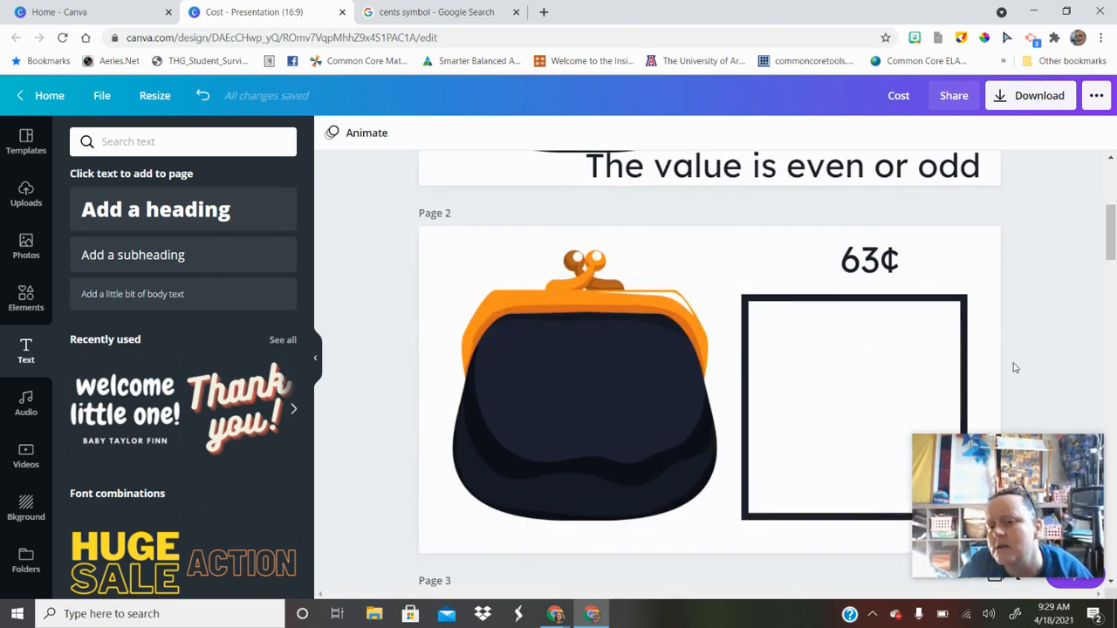
pyautogui.moveTo(873, 262); pyautogui.dragTo(862, 262)
pyautogui.click(898, 305)
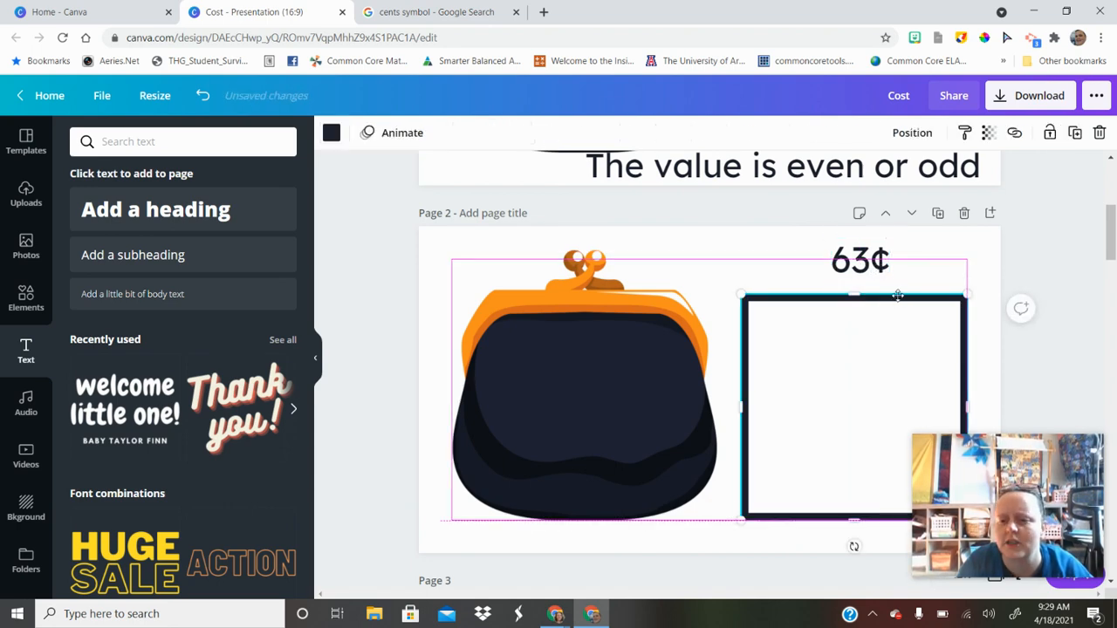
# Copy the "The value is even or odd" text from page 1 and paste it onto page 2.
pyautogui.scroll(-2, 898, 298)
pyautogui.scroll(3, 853, 374)
pyautogui.click(781, 223)
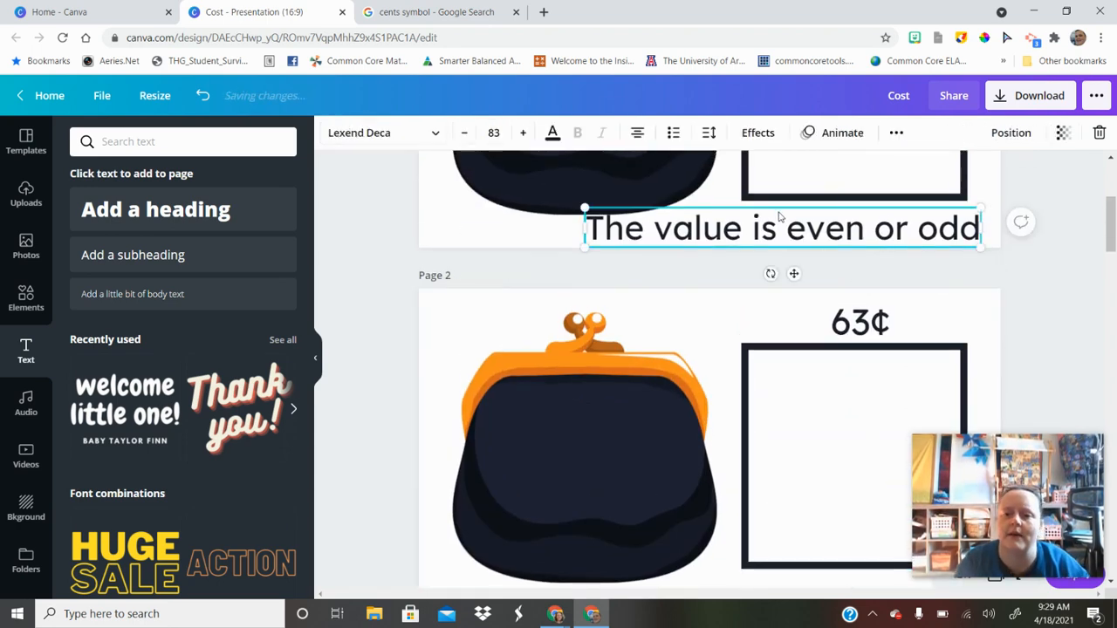
pyautogui.click(669, 300)
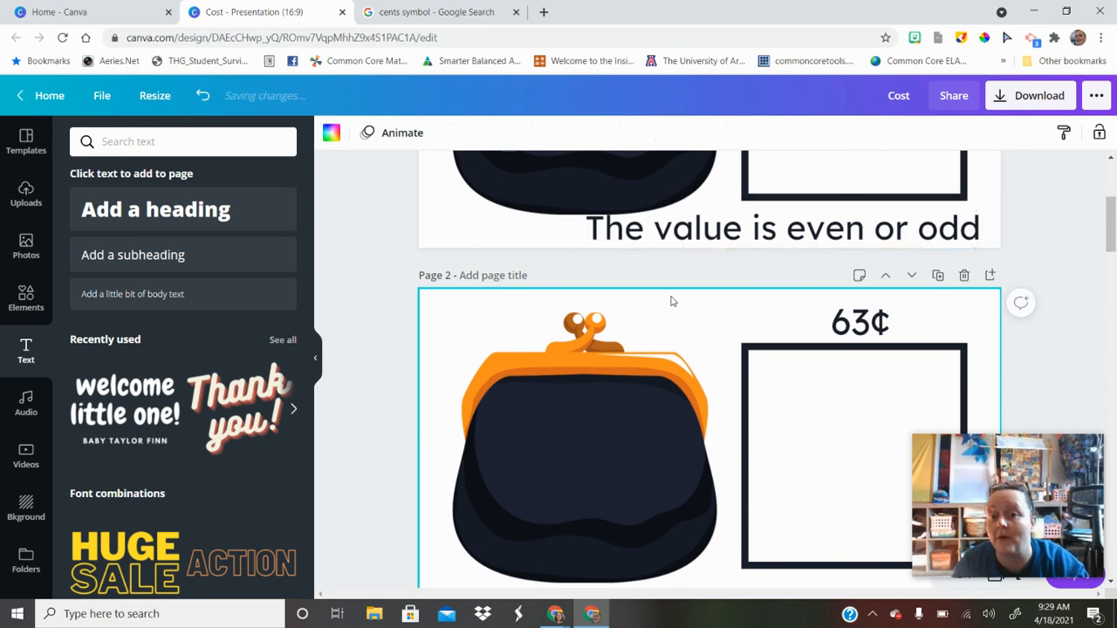
# On page 3, move the square up toward the 78¢ label and paste the "The value is even or odd" text.
pyautogui.scroll(-5, 670, 299)
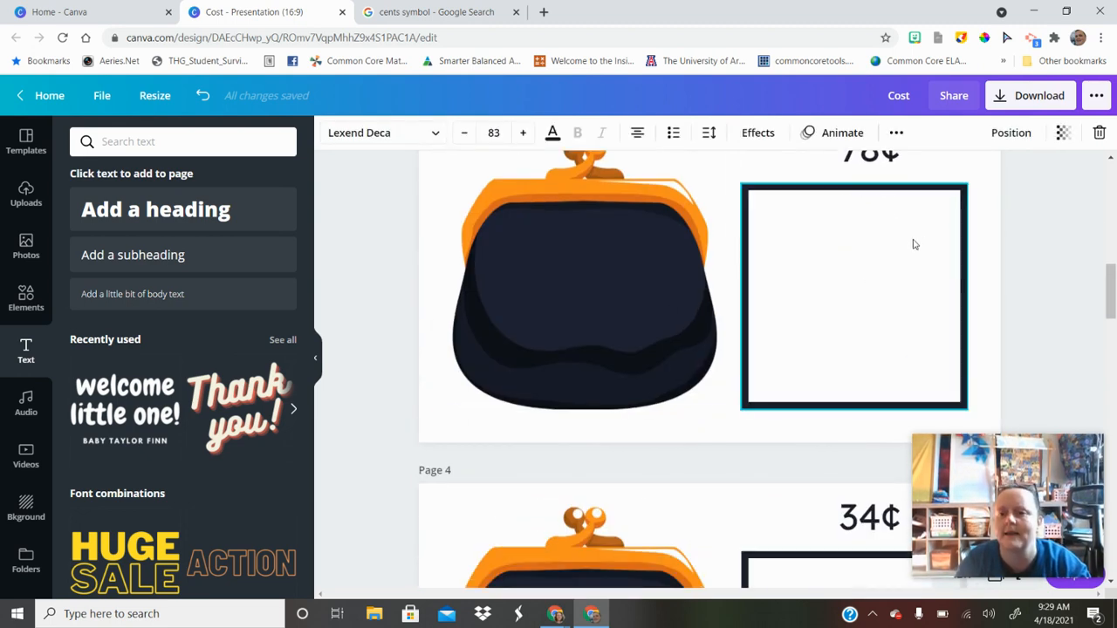
pyautogui.scroll(1, 916, 243)
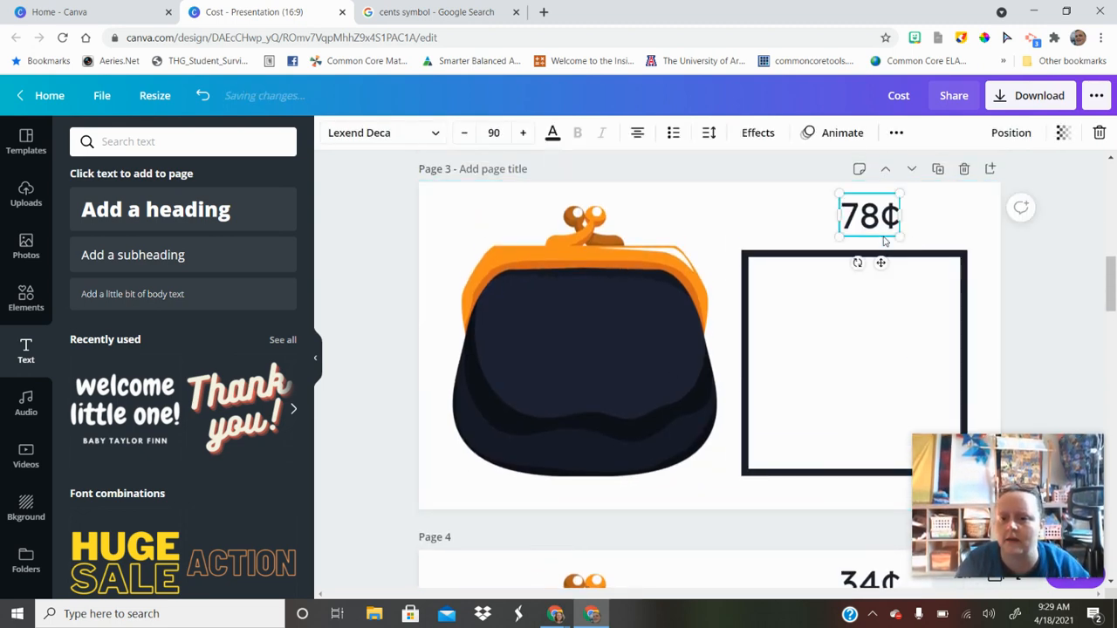
pyautogui.click(811, 302)
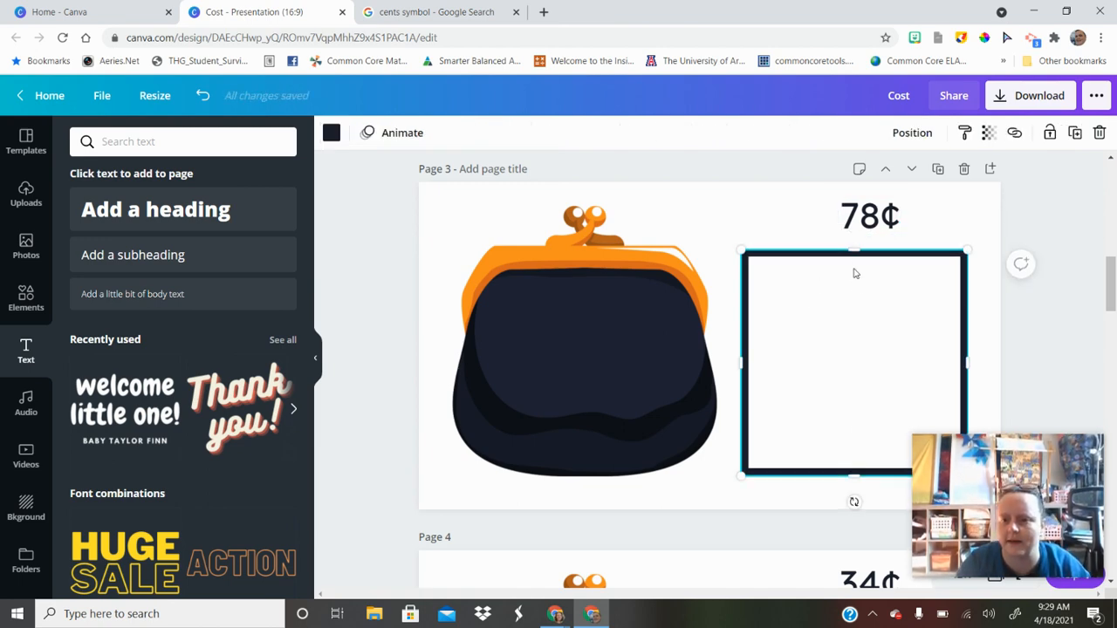
pyautogui.moveTo(856, 273); pyautogui.dragTo(859, 255)
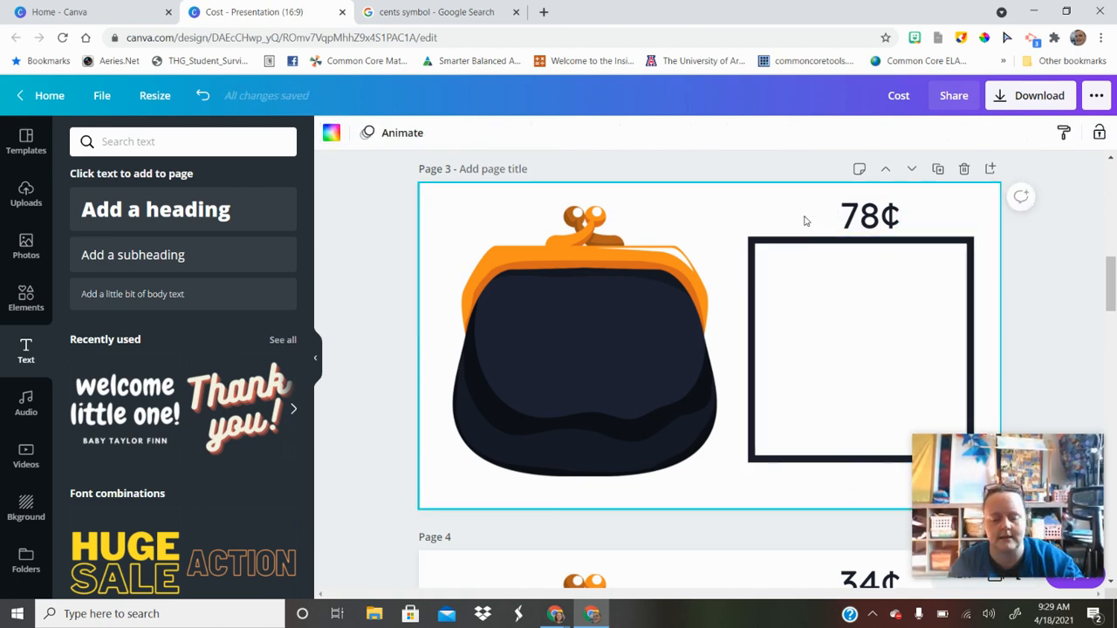
pyautogui.hotkey('ctrl', 'v')
# On page 4, move the square up toward the 34¢ label and paste the "The value is even or odd" text.
pyautogui.scroll(-3, 765, 370)
pyautogui.moveTo(821, 359); pyautogui.dragTo(826, 341)
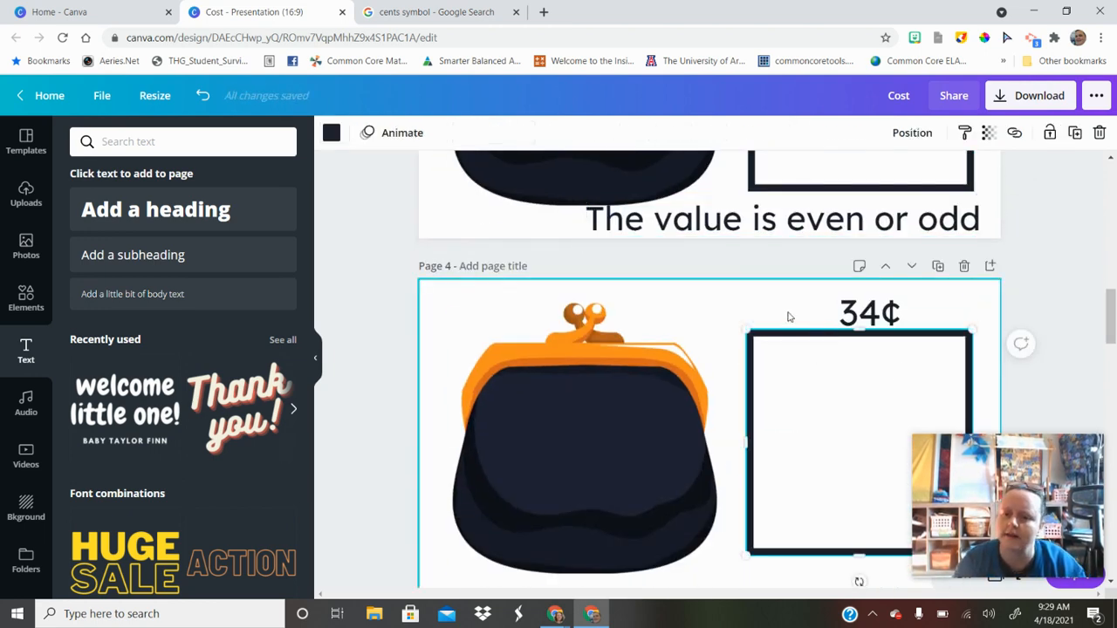
pyautogui.write('The value is even or odd')
# On page 5, move the square up toward the 29¢ label and paste the "The value is even or odd" text.
pyautogui.scroll(-5, 766, 320)
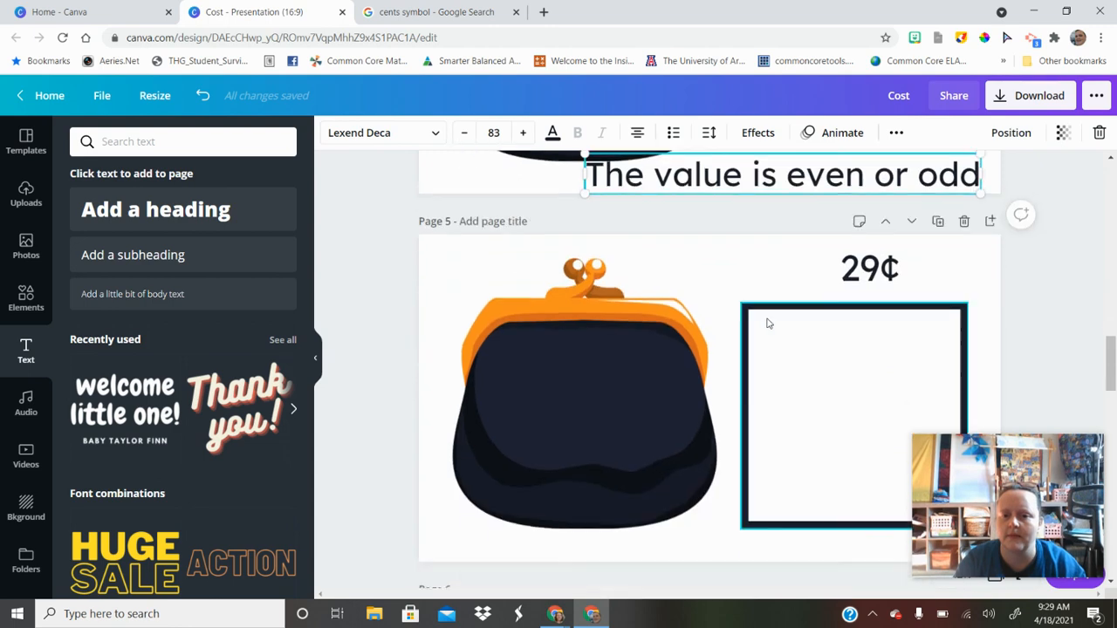
pyautogui.moveTo(866, 307); pyautogui.dragTo(867, 293)
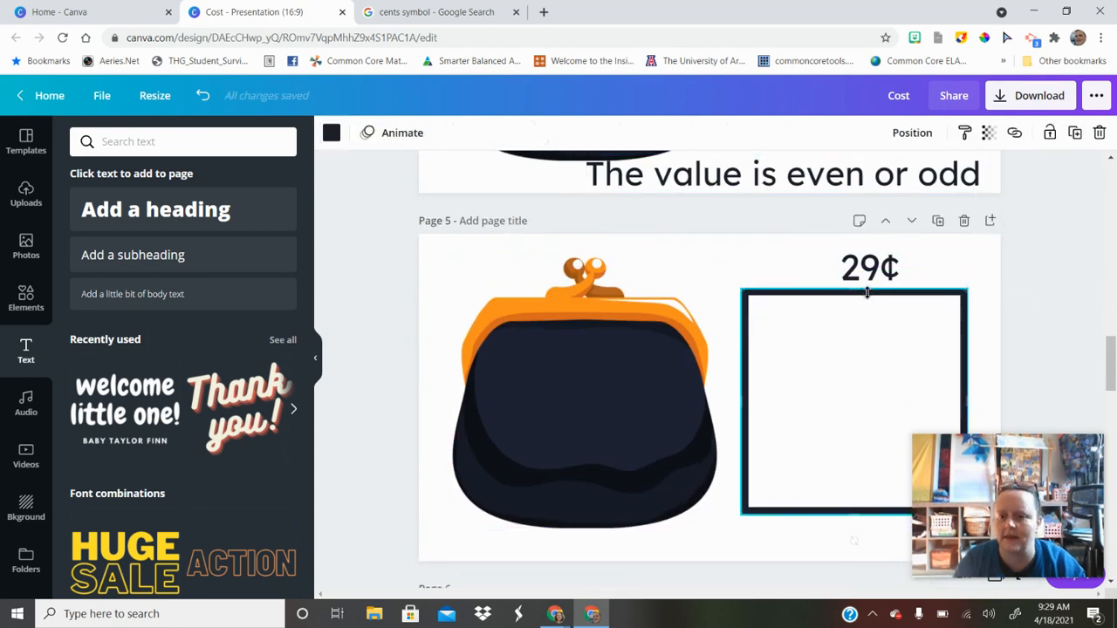
pyautogui.click(773, 246)
pyautogui.write('The value is even or odd')
# On page 6, move the square up toward the 99¢ label and paste the "The value is even or odd" text.
pyautogui.scroll(-5, 803, 406)
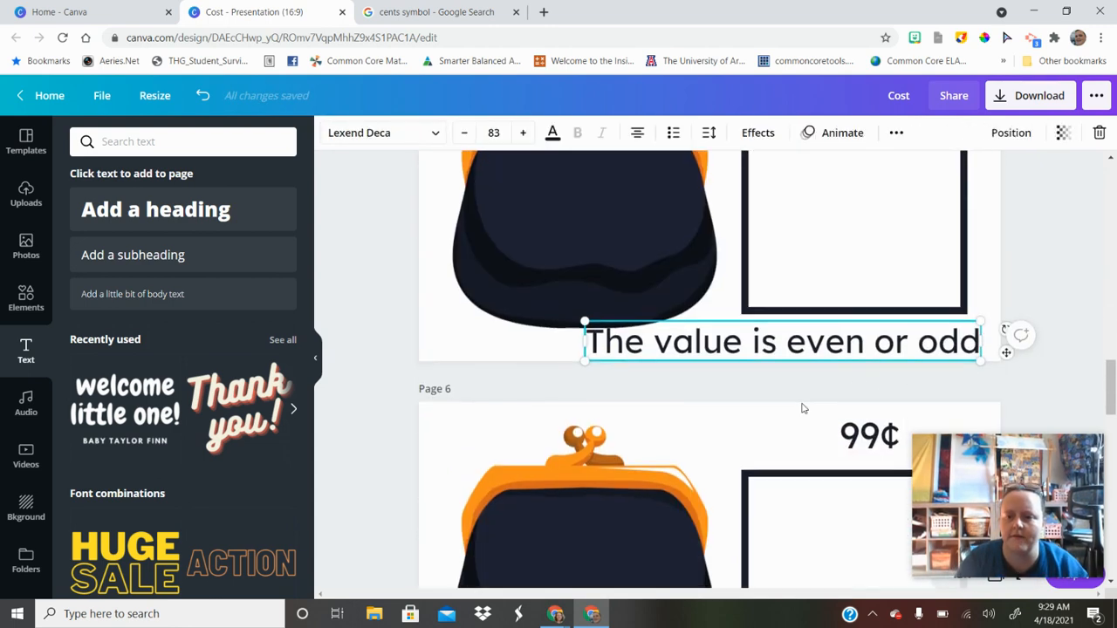
pyautogui.click(866, 276)
pyautogui.click(858, 253)
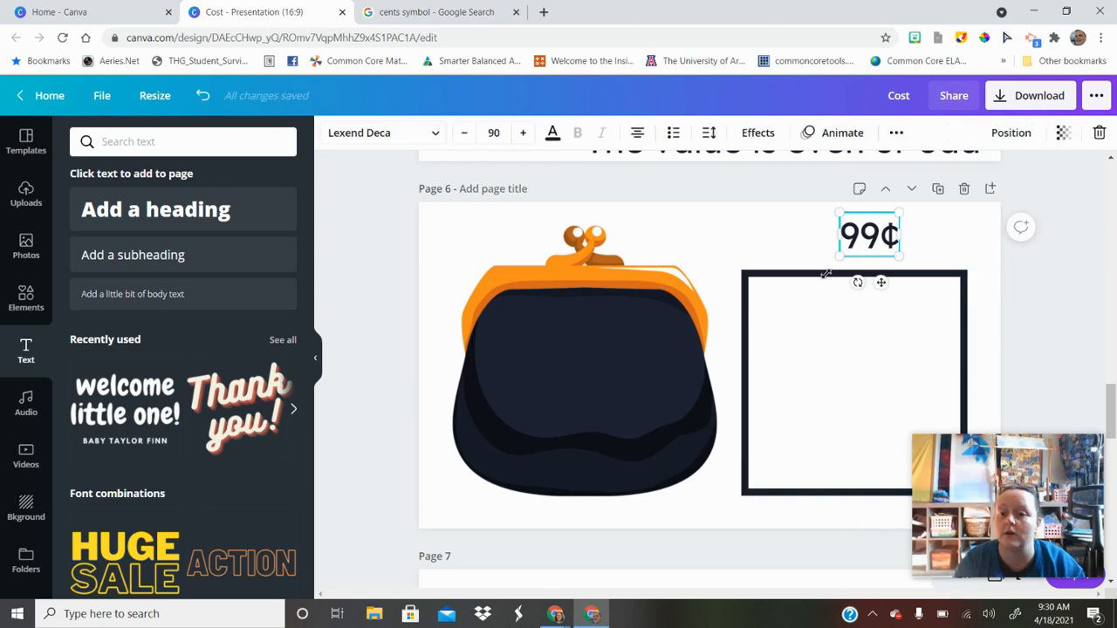
pyautogui.click(756, 267)
pyautogui.moveTo(764, 276); pyautogui.dragTo(770, 262)
pyautogui.write('The value is even or odd')
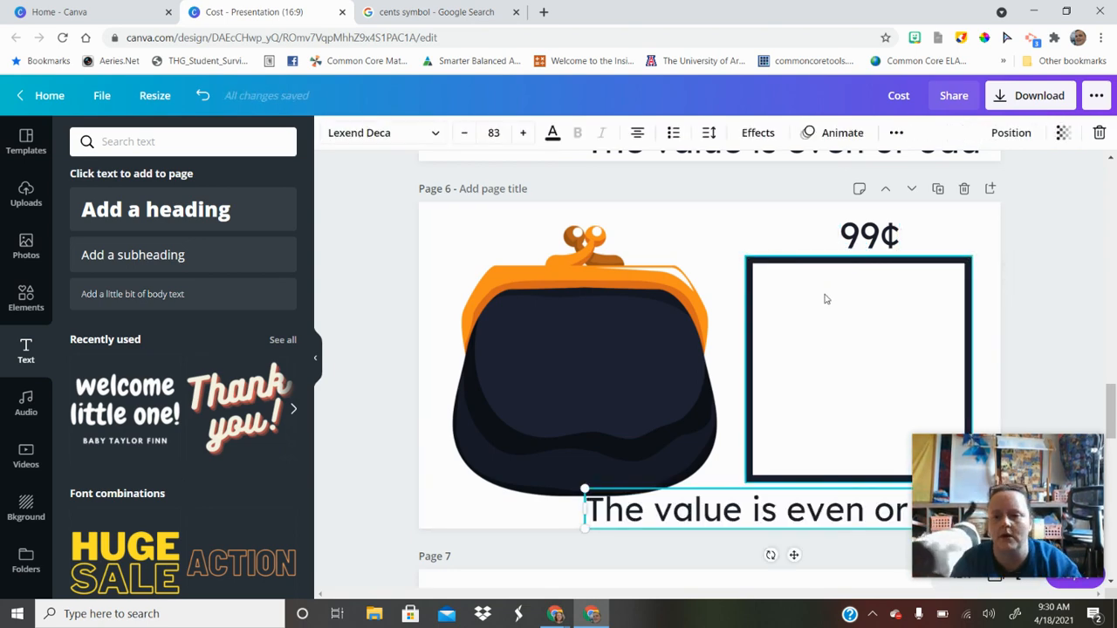
pyautogui.scroll(-4, 760, 279)
pyautogui.click(768, 307)
pyautogui.moveTo(767, 306); pyautogui.dragTo(853, 210)
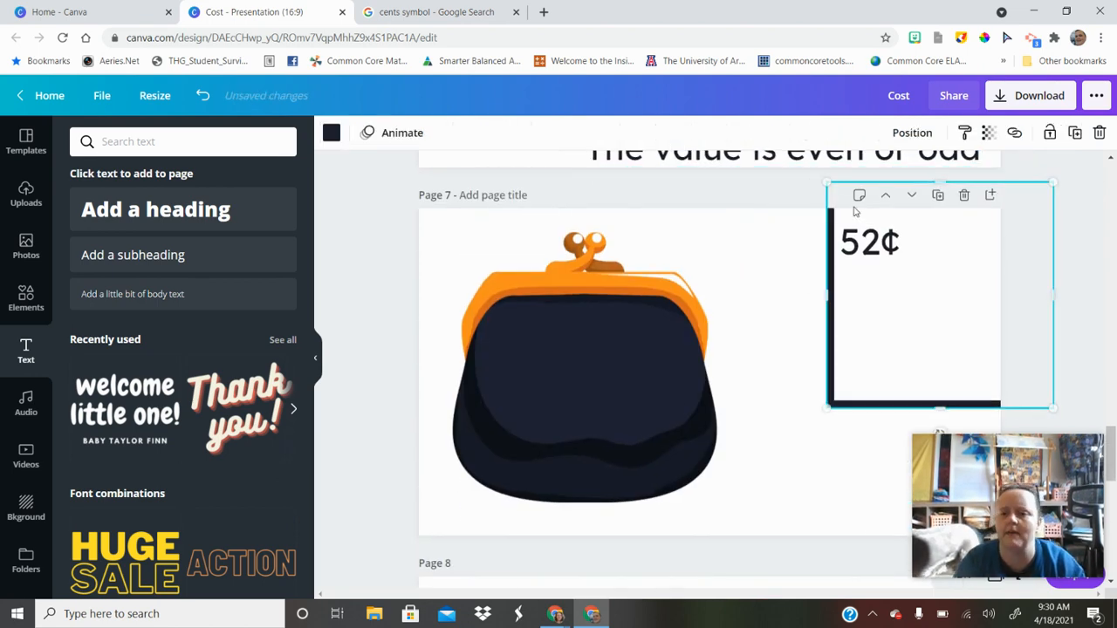
pyautogui.hotkey('ctrl', 'z')
# On page 7, move the square up toward the 52¢ label and paste the "The value is even or odd" text.
pyautogui.click(796, 272)
pyautogui.moveTo(796, 280); pyautogui.dragTo(794, 260)
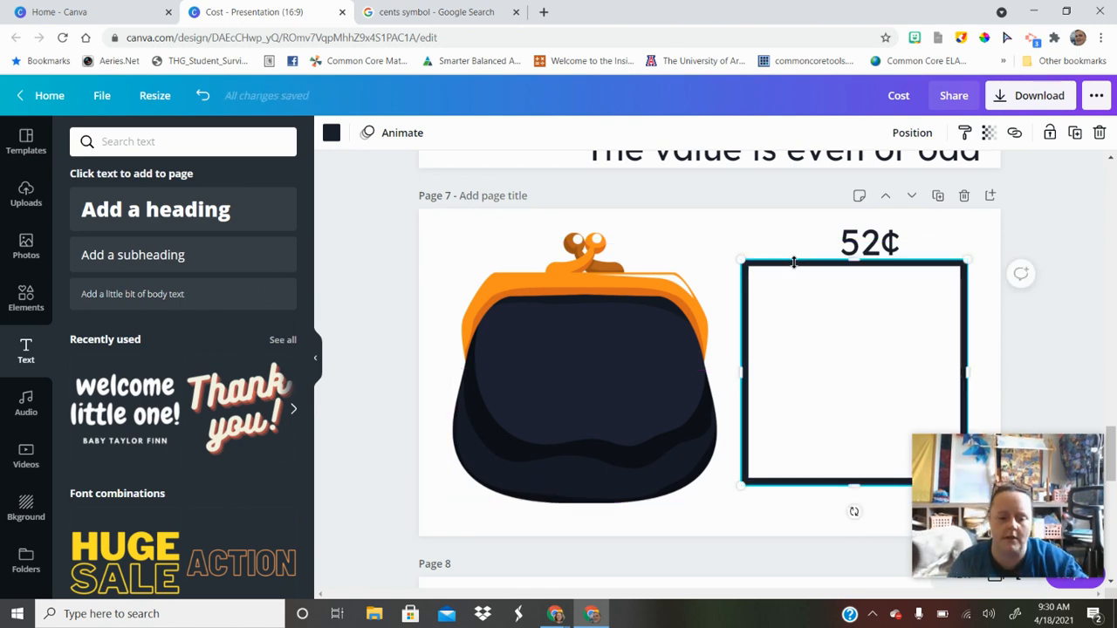
pyautogui.click(693, 221)
pyautogui.write('The value is even or odd')
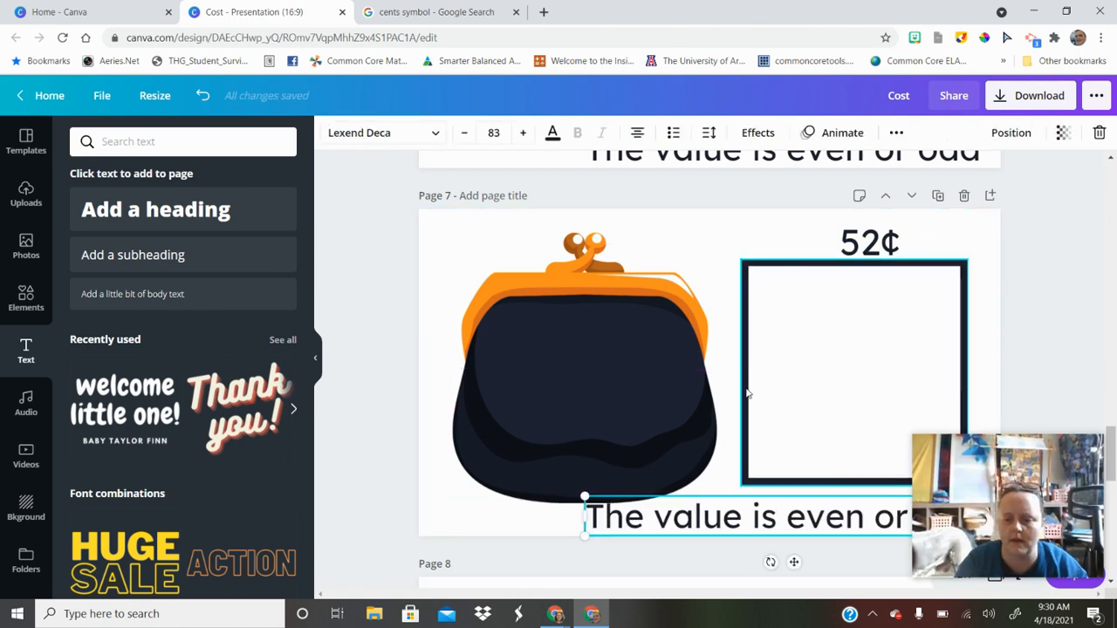
# On page 8, move the square up toward the 36¢ label and paste the "The value is even or odd" text.
pyautogui.scroll(-4, 748, 394)
pyautogui.moveTo(842, 329); pyautogui.dragTo(842, 316)
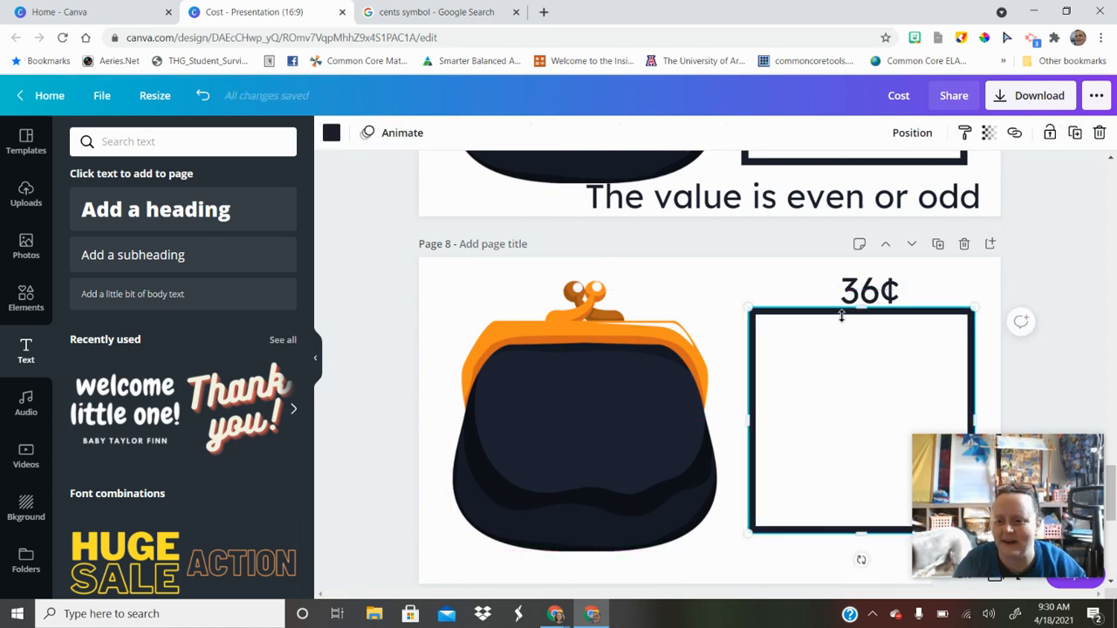
pyautogui.scroll(-2, 843, 319)
pyautogui.click(703, 418)
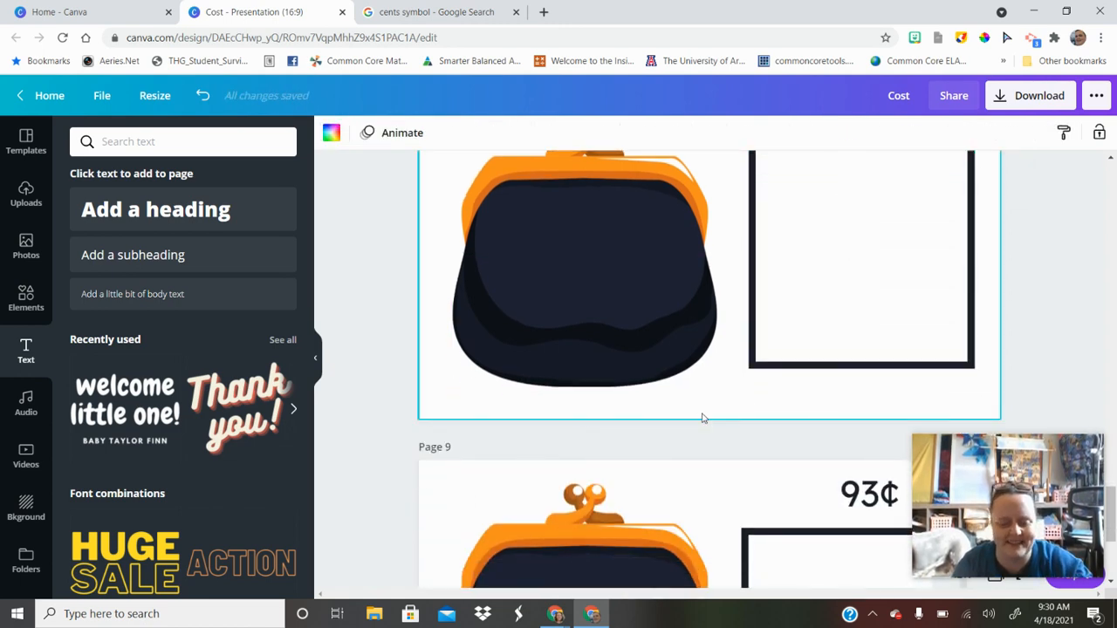
pyautogui.write('The value is even or odd')
# On page 9, move the square up toward the 93¢ label and paste the "The value is even or odd" text.
pyautogui.click(664, 498)
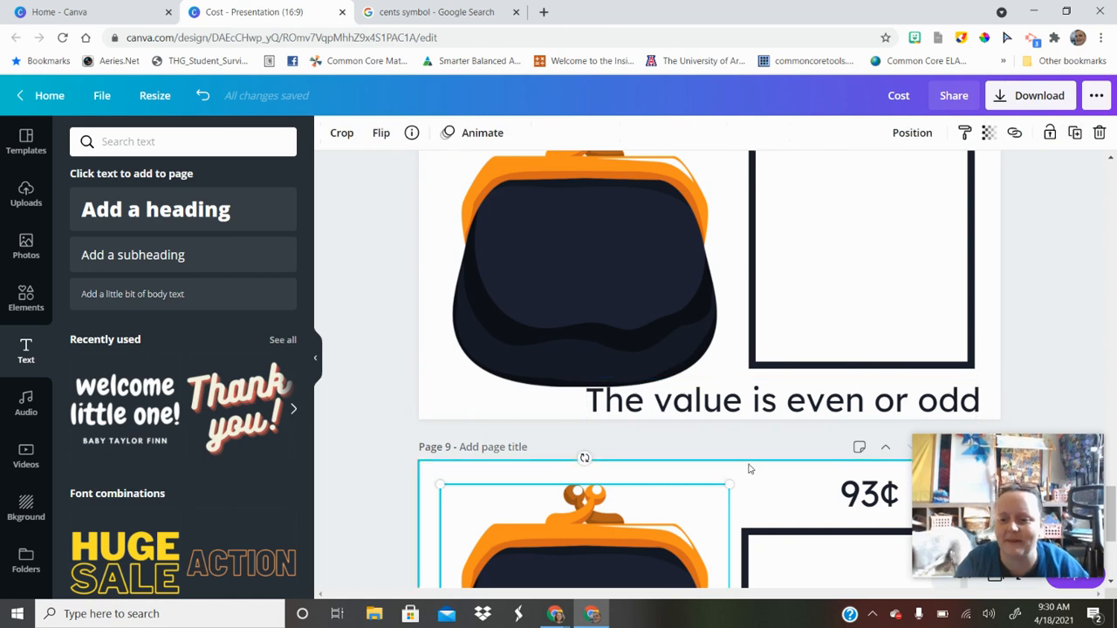
pyautogui.click(747, 466)
pyautogui.scroll(-2, 785, 419)
pyautogui.moveTo(827, 340); pyautogui.dragTo(830, 315)
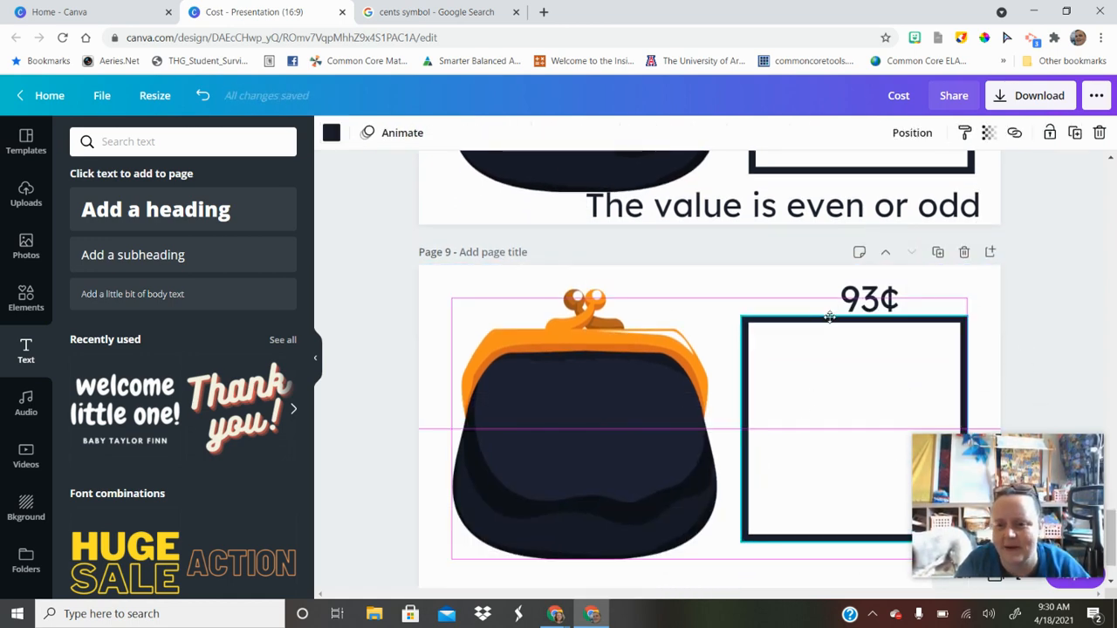
pyautogui.click(806, 292)
pyautogui.write('The value is even or odd')
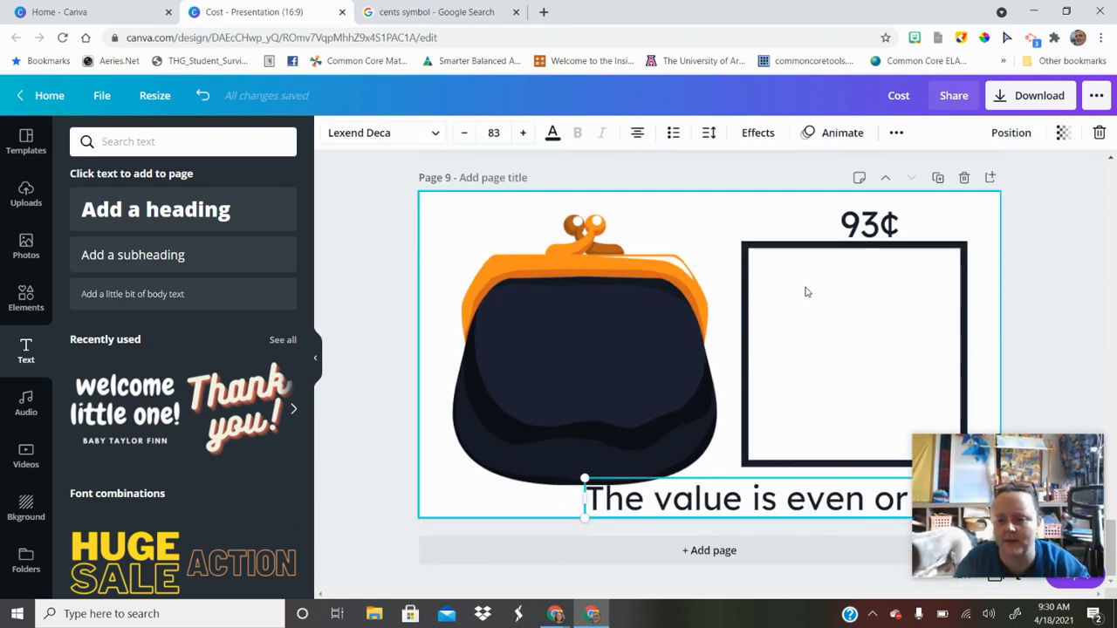
# Go back through the finished pages to page 1.
pyautogui.scroll(2, 806, 292)
pyautogui.scroll(20, 806, 293)
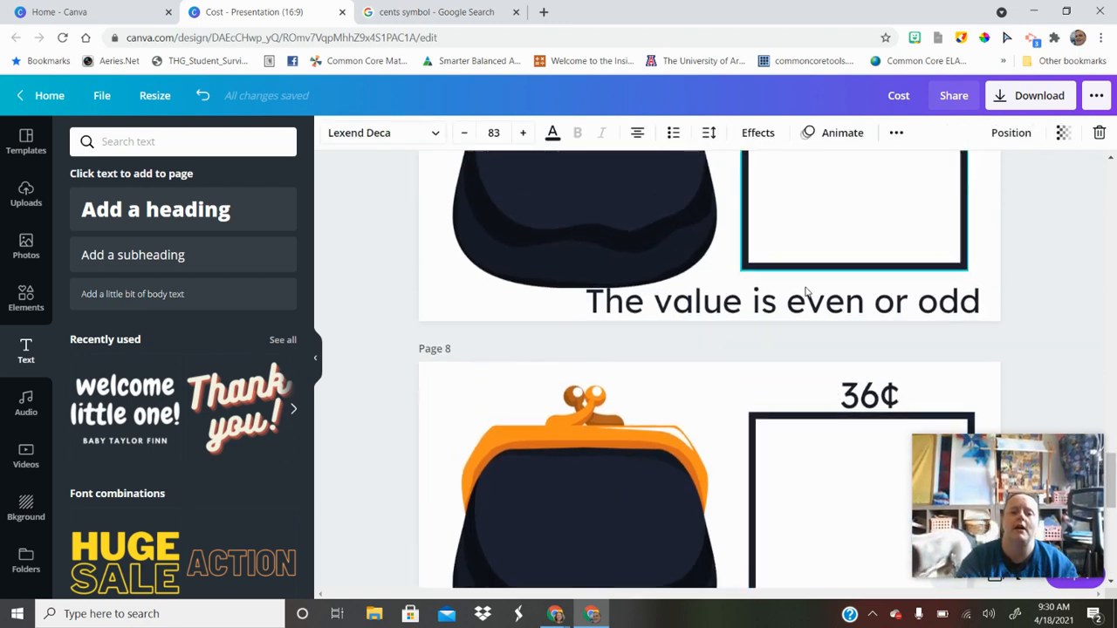
pyautogui.scroll(6, 807, 292)
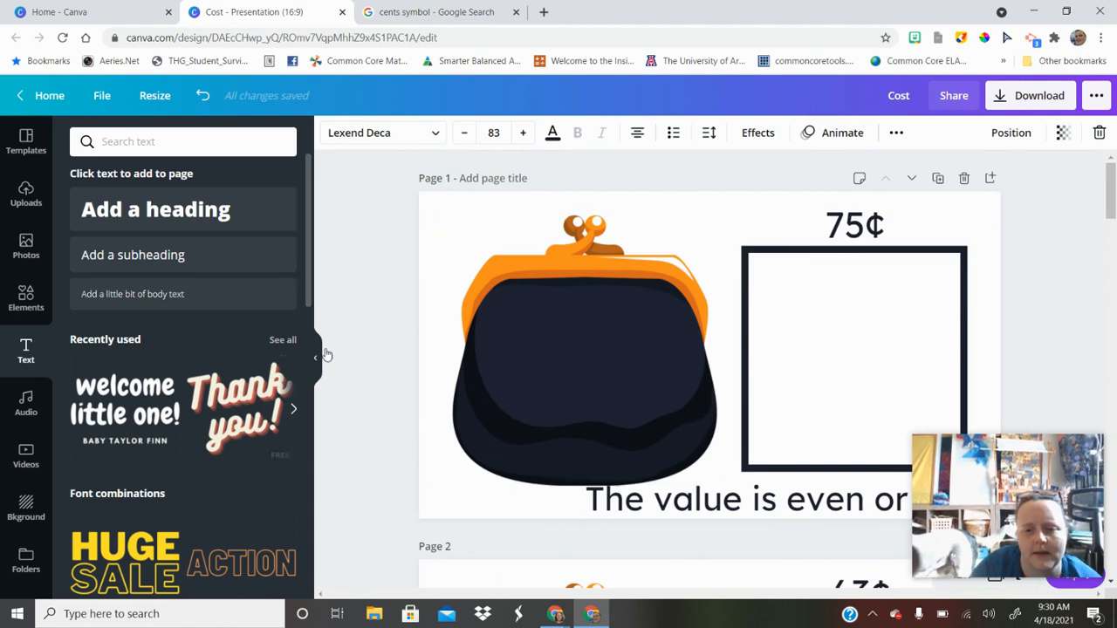
# On page 1, select the purse, square, price and sentence together and move them slightly up to the page's top edge.
pyautogui.scroll(-2, 760, 341)
pyautogui.scroll(2, 760, 341)
pyautogui.moveTo(397, 252); pyautogui.dragTo(904, 513)
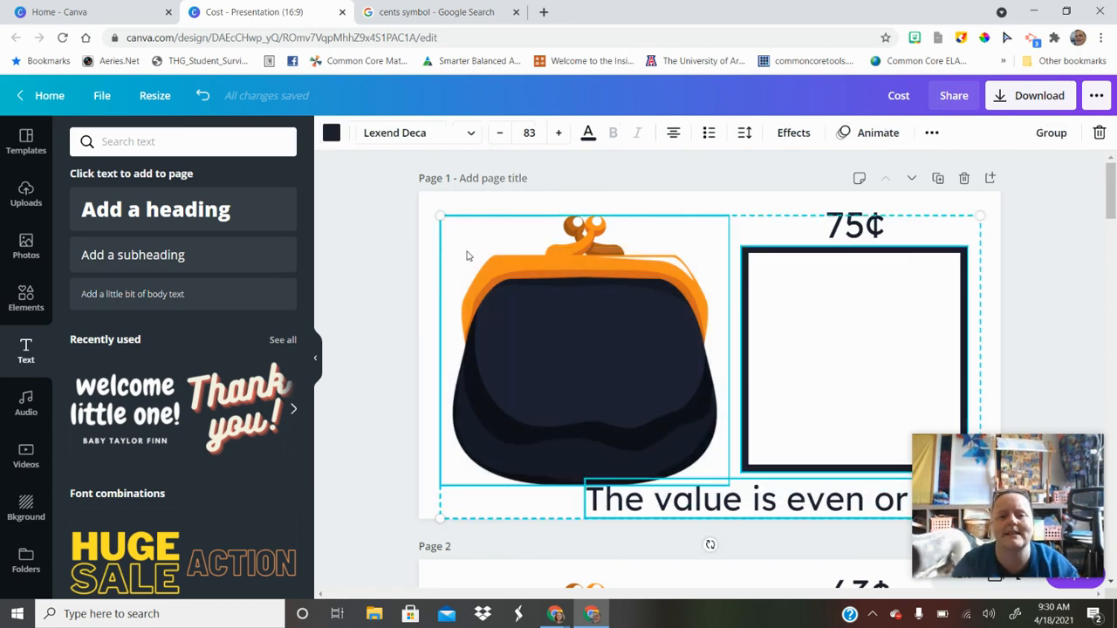
pyautogui.moveTo(342, 200); pyautogui.dragTo(927, 505)
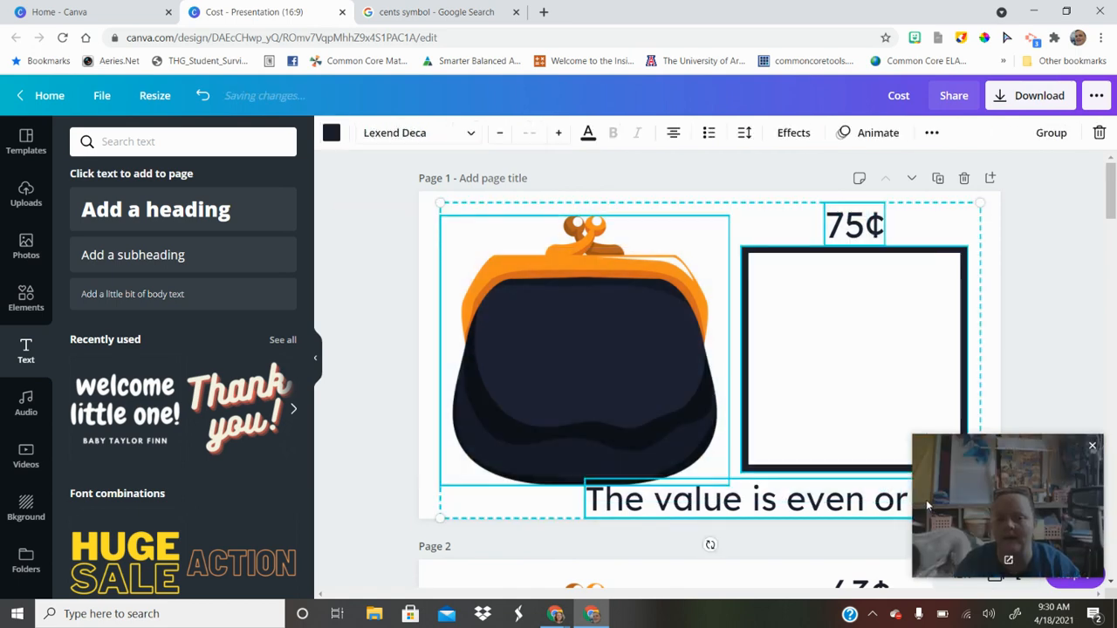
pyautogui.moveTo(890, 439); pyautogui.dragTo(890, 428)
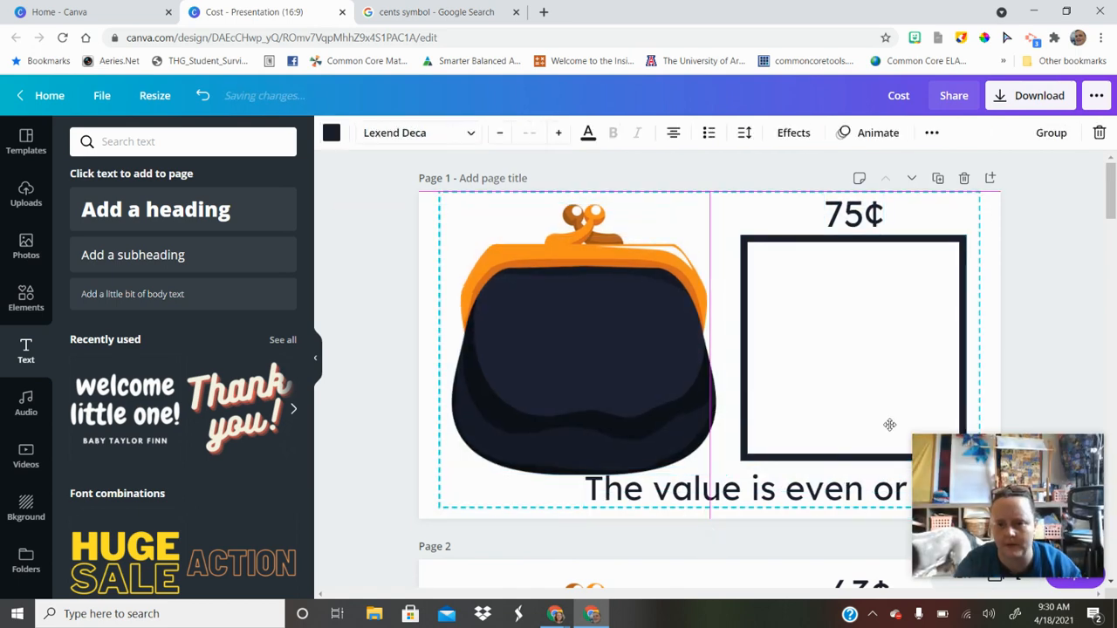
pyautogui.click(432, 365)
pyautogui.click(162, 211)
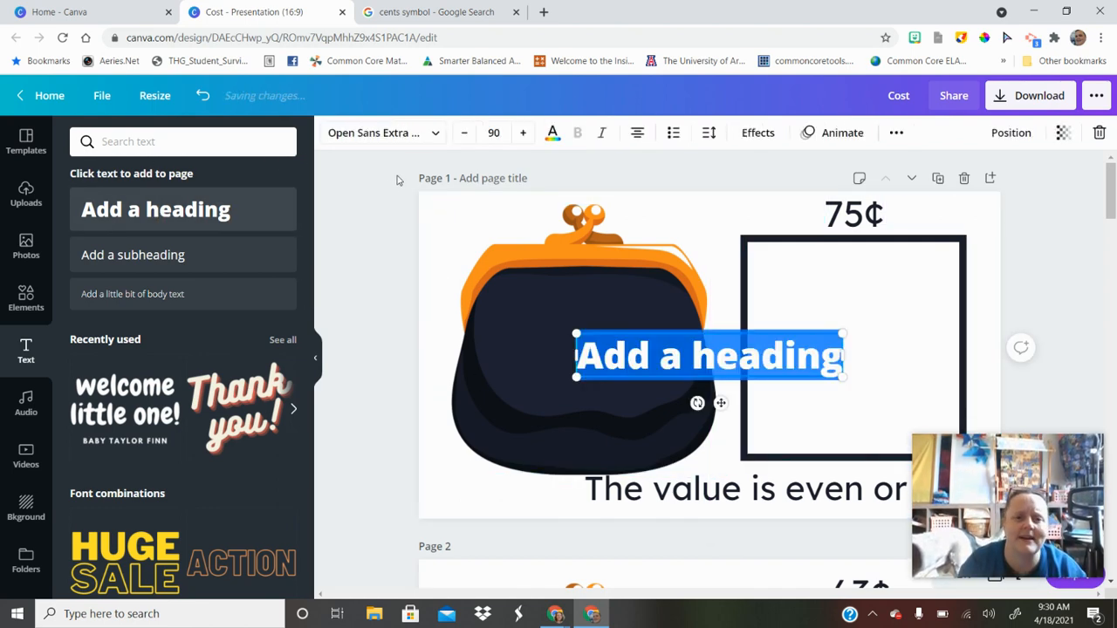
pyautogui.write('mon')
pyautogui.press('BackSpace')
pyautogui.press('BackSpace')
pyautogui.press('BackSpace')
pyautogui.write('Move')
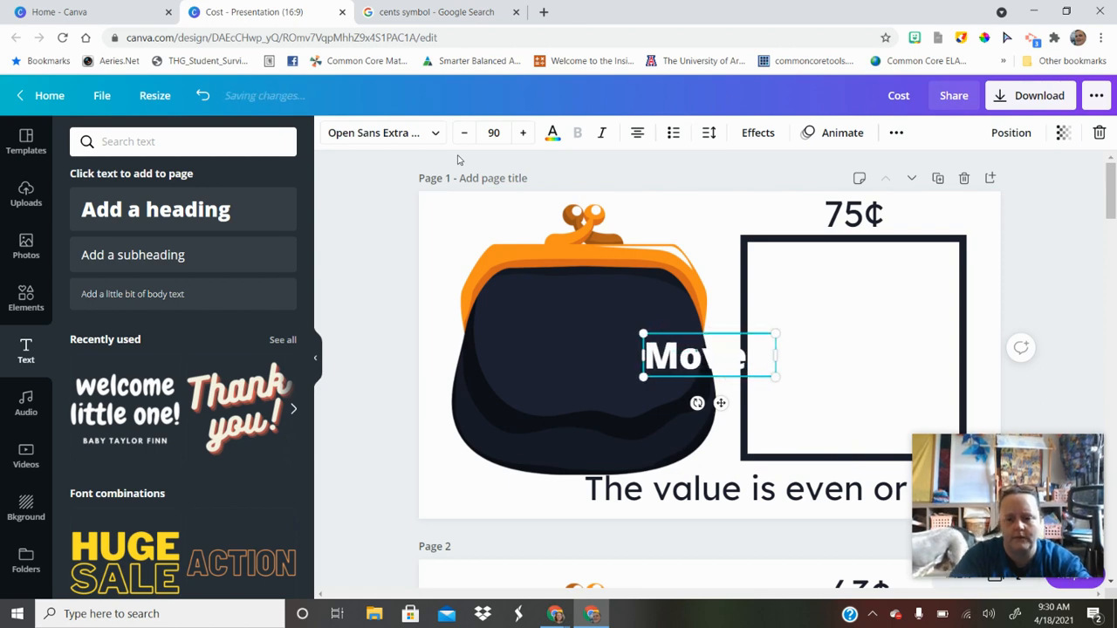
pyautogui.write(' circle')
pyautogui.hotkey('ctrl', 'a')
pyautogui.press('BackSpace')
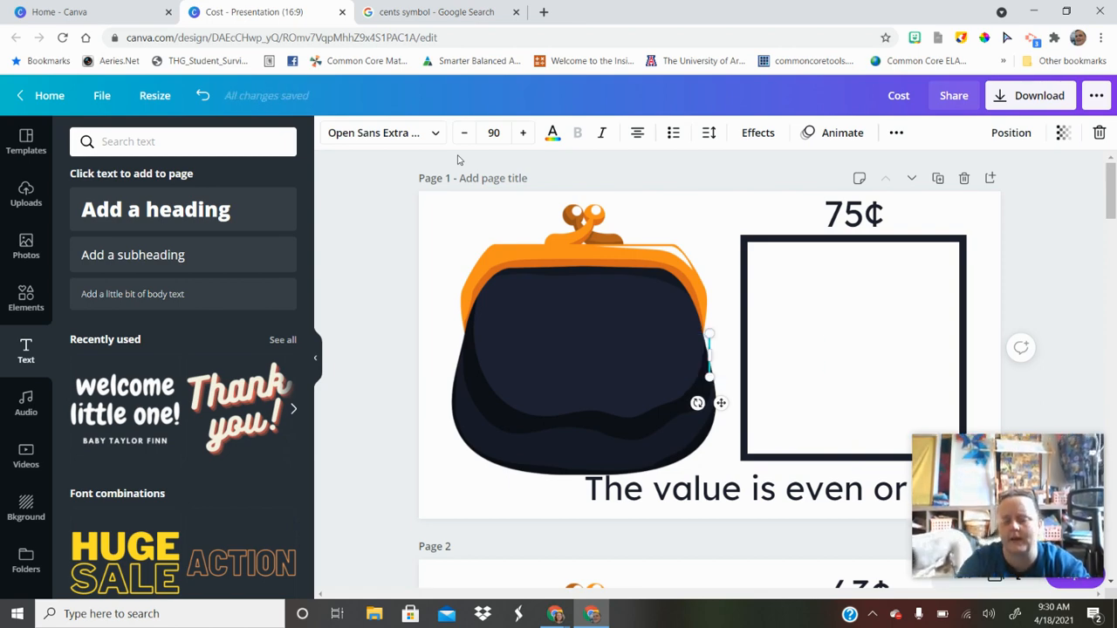
# Go to page 9 and search the design elements for "coin purse".
pyautogui.scroll(-6, 458, 160)
pyautogui.scroll(-15, 389, 316)
pyautogui.scroll(-10, 389, 316)
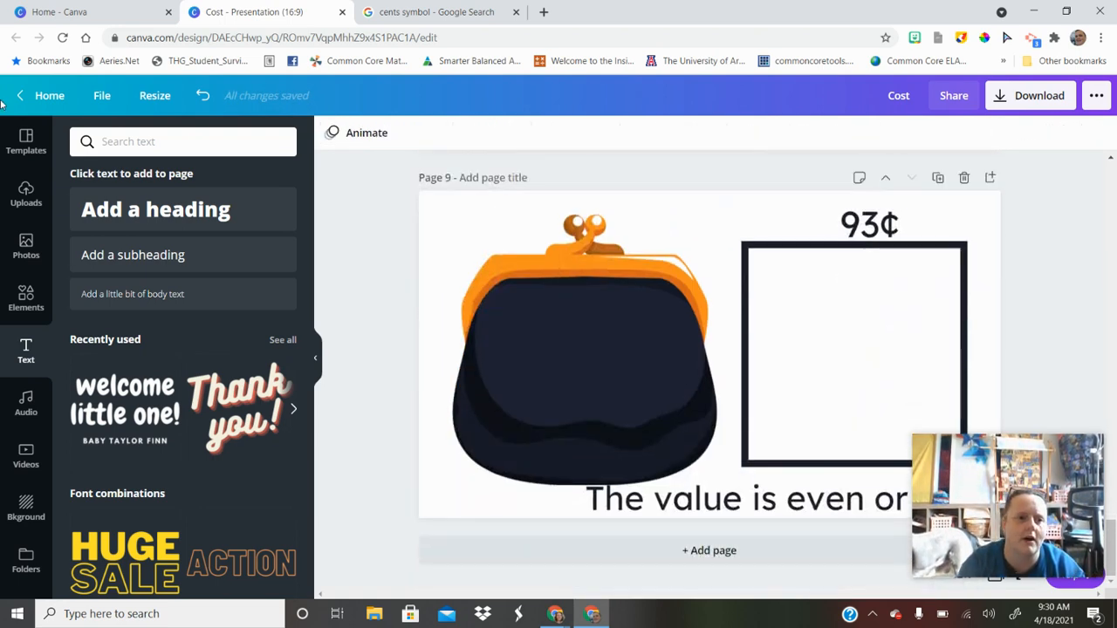
pyautogui.click(26, 296)
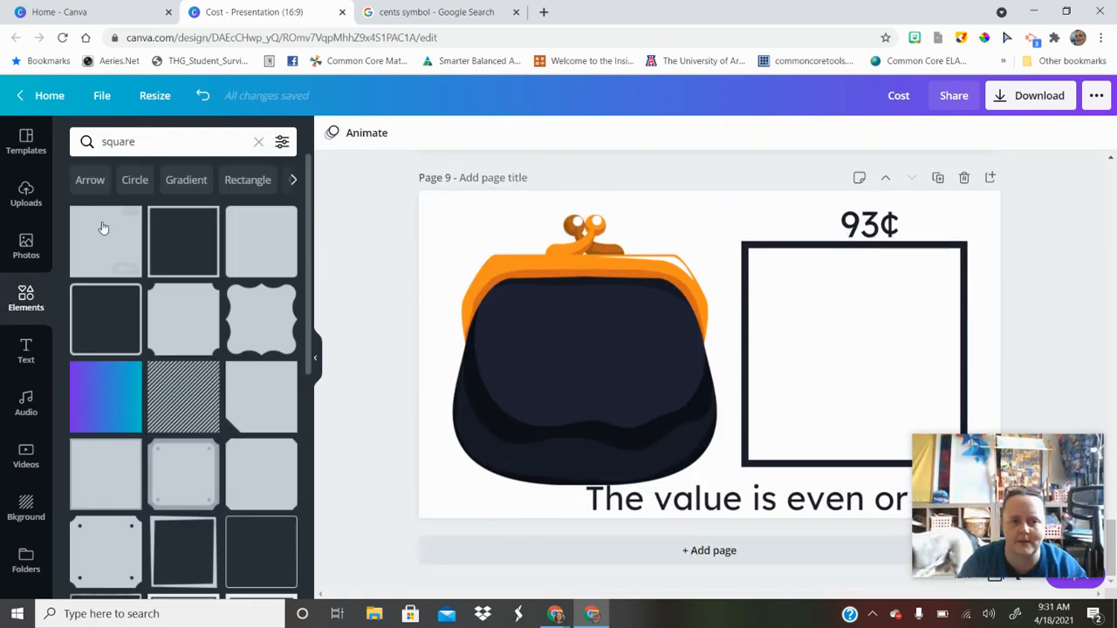
pyautogui.click(163, 142)
pyautogui.write('coin purse')
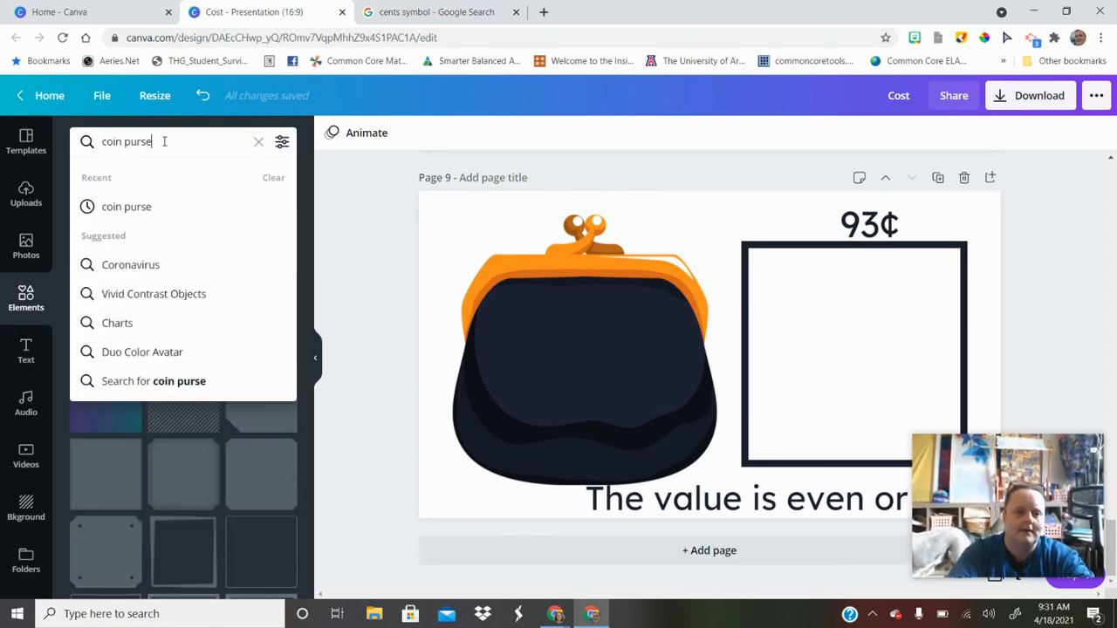
pyautogui.press('Return')
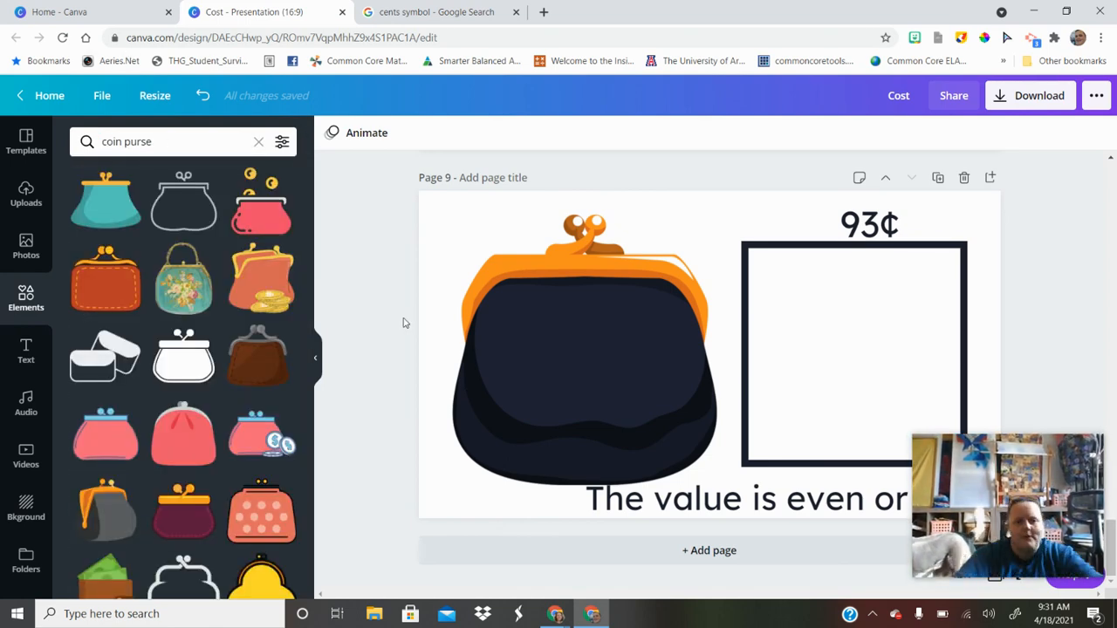
# On page 9, replace the dark purse with the teal floral handbag, enlarged to fill the space beside the square.
pyautogui.click(524, 393)
pyautogui.press('Delete')
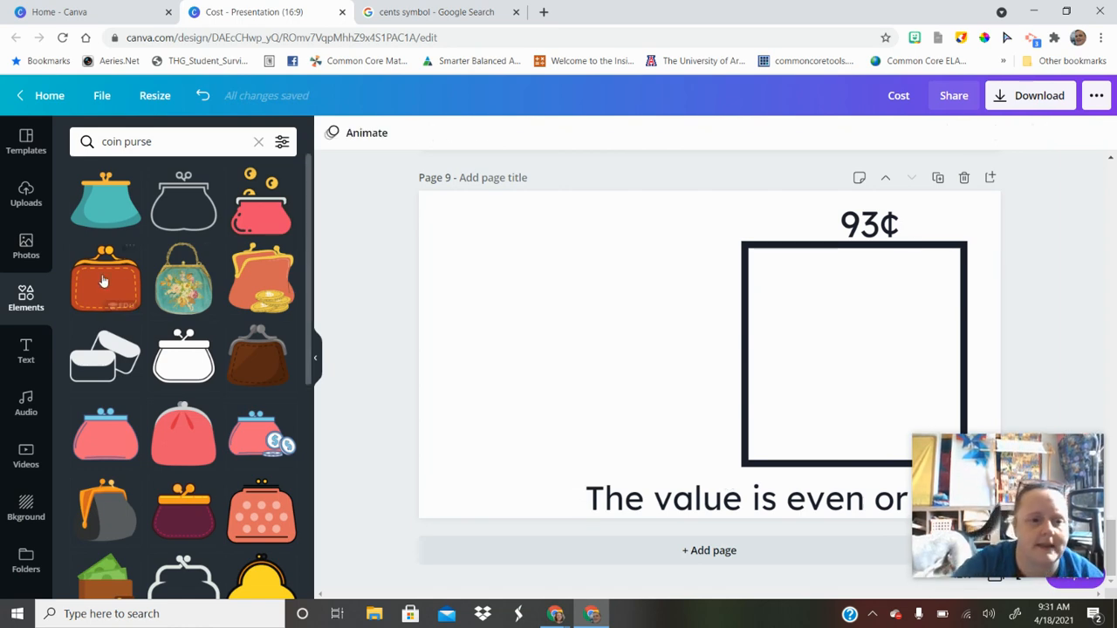
pyautogui.moveTo(196, 301); pyautogui.dragTo(601, 326)
pyautogui.moveTo(512, 270); pyautogui.dragTo(513, 268)
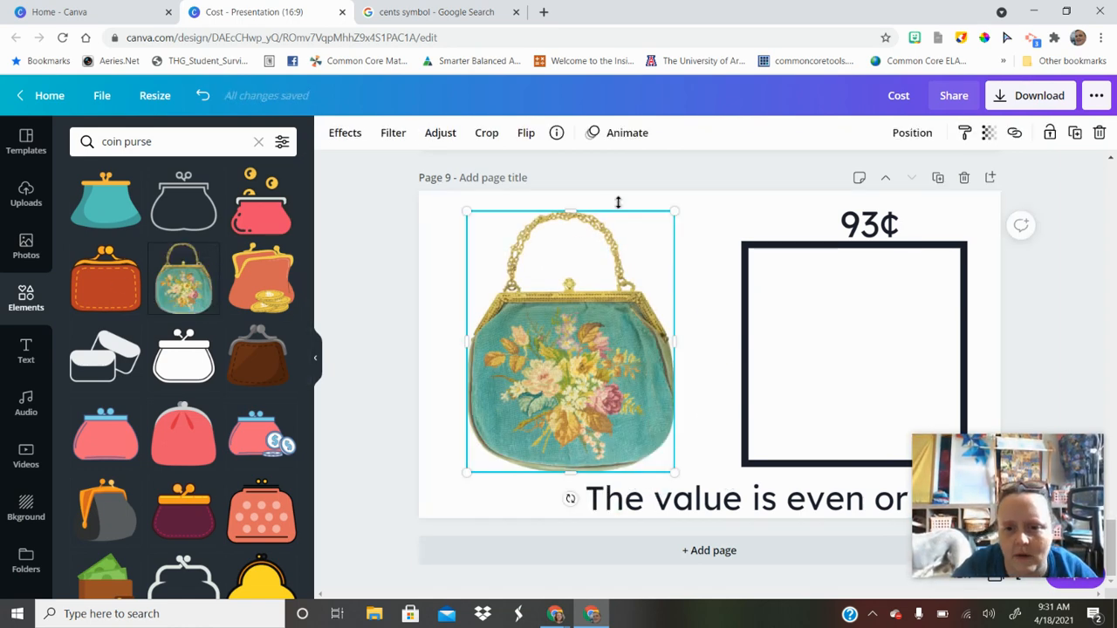
pyautogui.moveTo(677, 206); pyautogui.dragTo(691, 191)
pyautogui.click(718, 342)
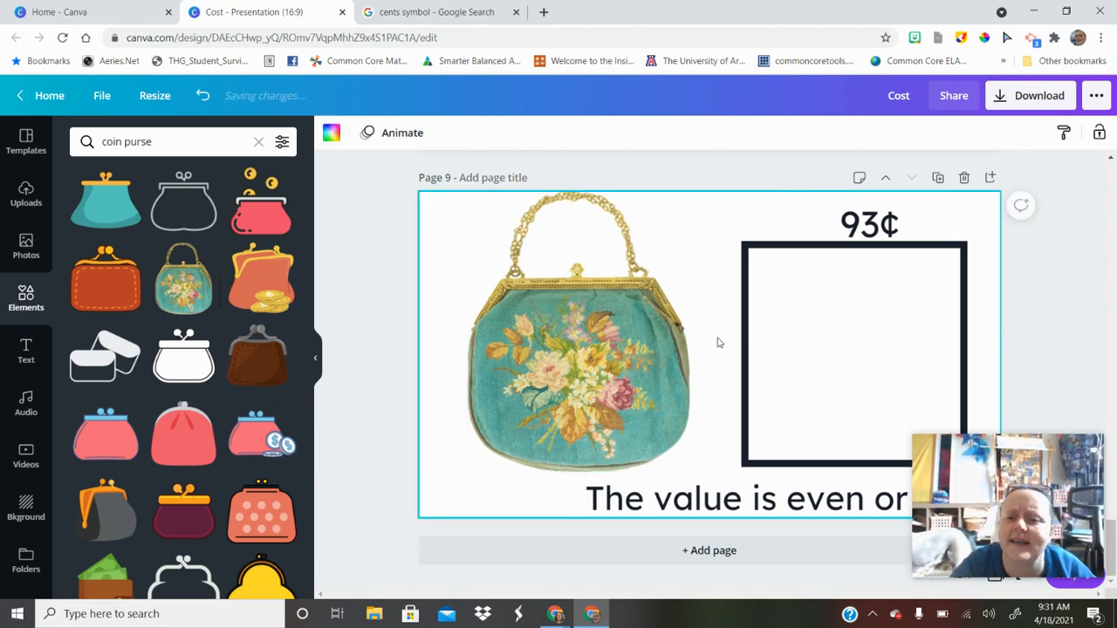
# On page 8, replace the dark purse with the red coin purse with the gray clasp, enlarged beside the 36¢ square.
pyautogui.scroll(4, 718, 342)
pyautogui.click(586, 324)
pyautogui.press('Delete')
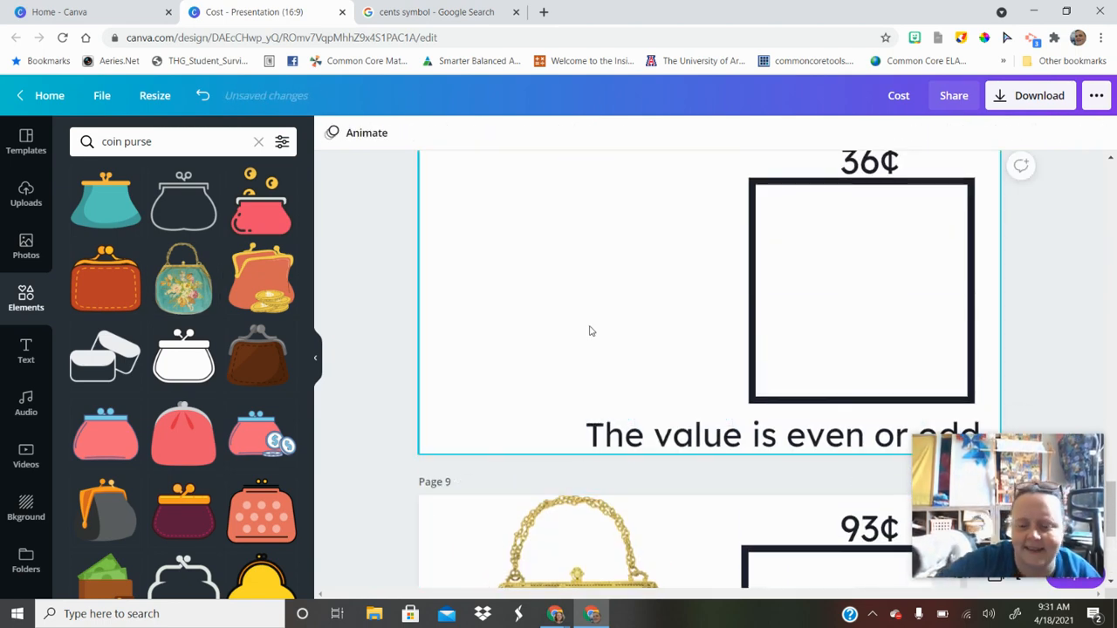
pyautogui.moveTo(190, 436); pyautogui.dragTo(576, 284)
pyautogui.moveTo(651, 350); pyautogui.dragTo(739, 425)
pyautogui.moveTo(644, 371); pyautogui.dragTo(557, 283)
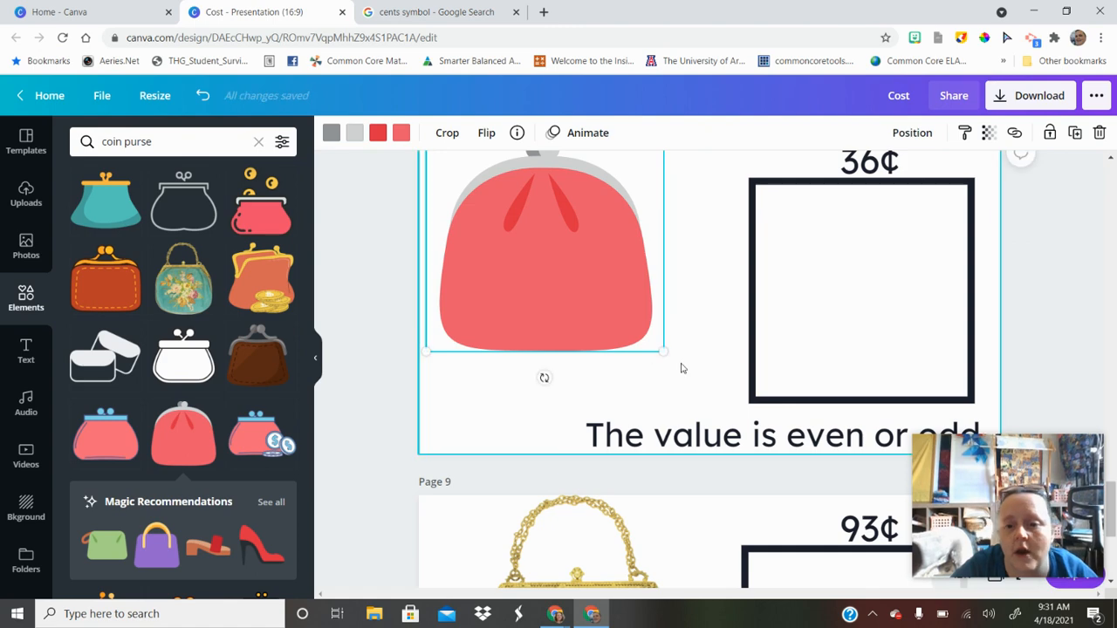
pyautogui.moveTo(664, 351); pyautogui.dragTo(709, 395)
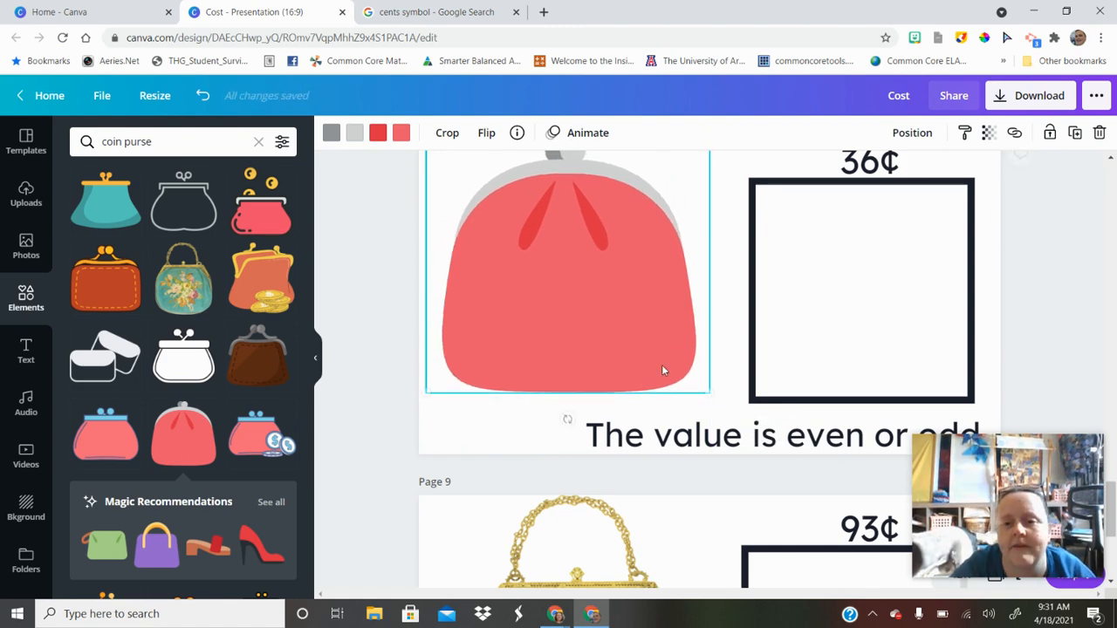
pyautogui.moveTo(613, 316); pyautogui.dragTo(616, 324)
# On page 7, replace the dark purse with the teal coin purse with the yellow clasp, enlarged beside the 52¢ square.
pyautogui.scroll(2, 616, 328)
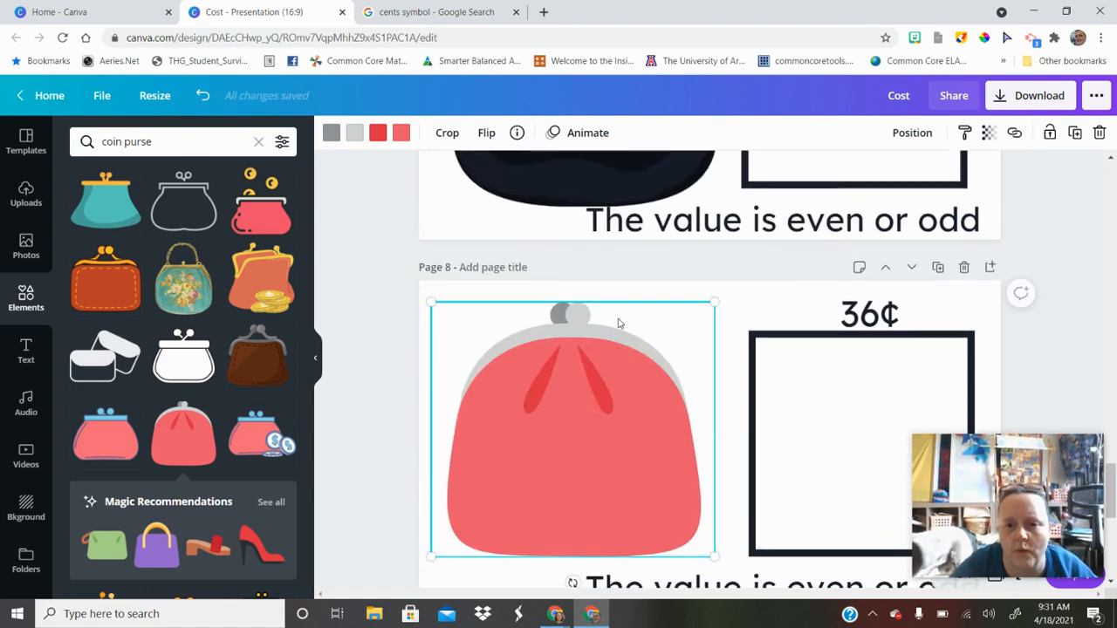
pyautogui.scroll(3, 604, 349)
pyautogui.click(599, 295)
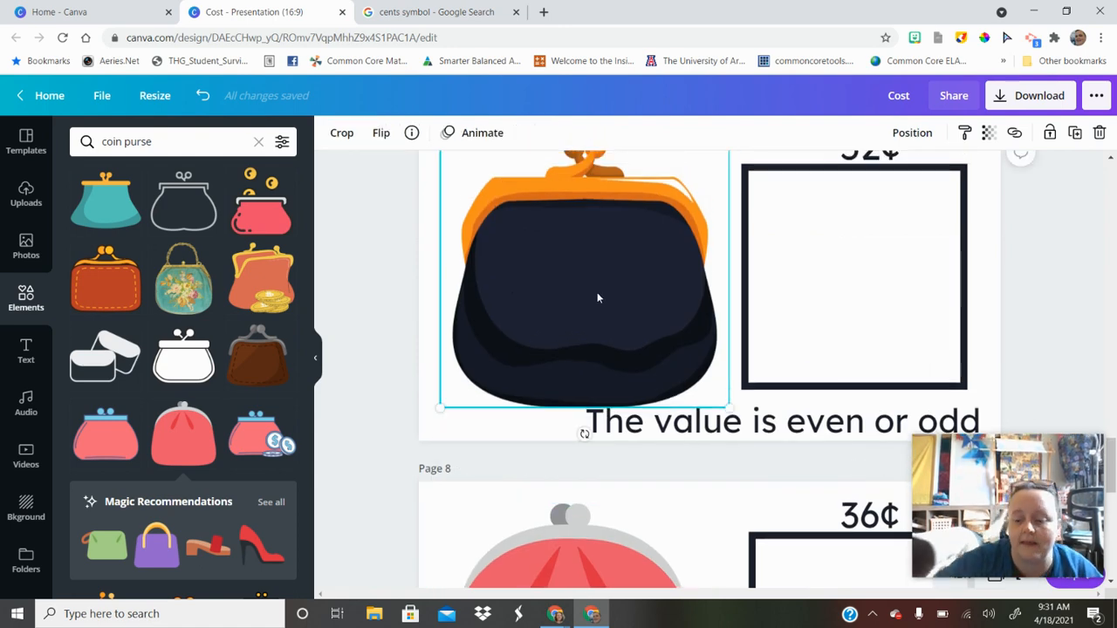
pyautogui.press('Delete')
pyautogui.scroll(-2, 132, 272)
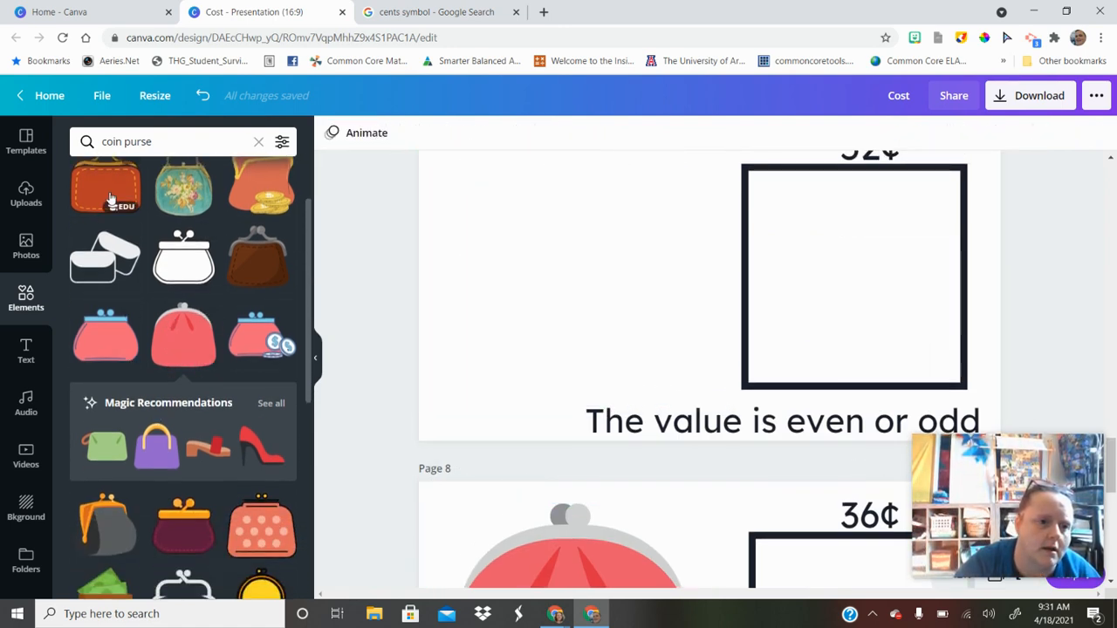
pyautogui.scroll(2, 114, 197)
pyautogui.click(109, 212)
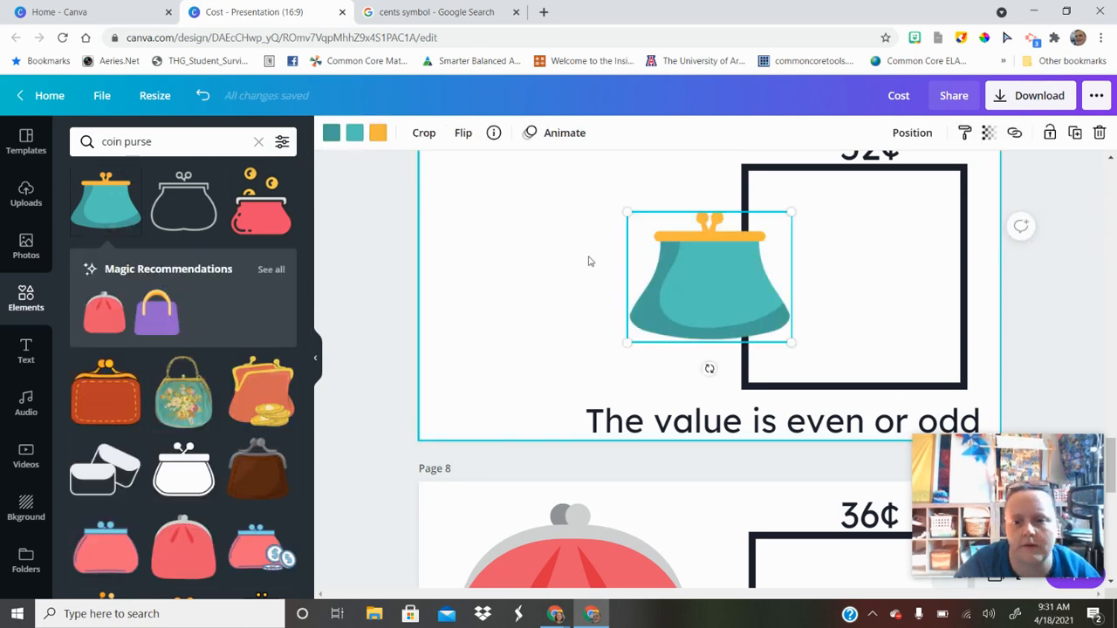
pyautogui.moveTo(653, 267); pyautogui.dragTo(459, 215)
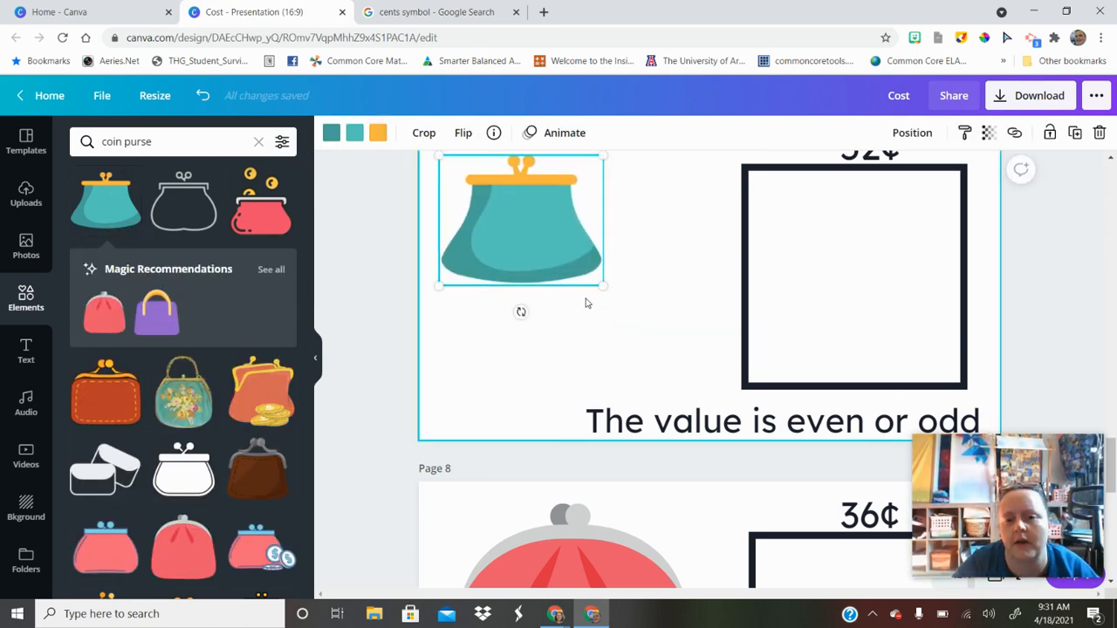
pyautogui.moveTo(601, 285); pyautogui.dragTo(698, 392)
# Move the 52¢ page with the teal purse up two positions in the page order.
pyautogui.scroll(5, 697, 392)
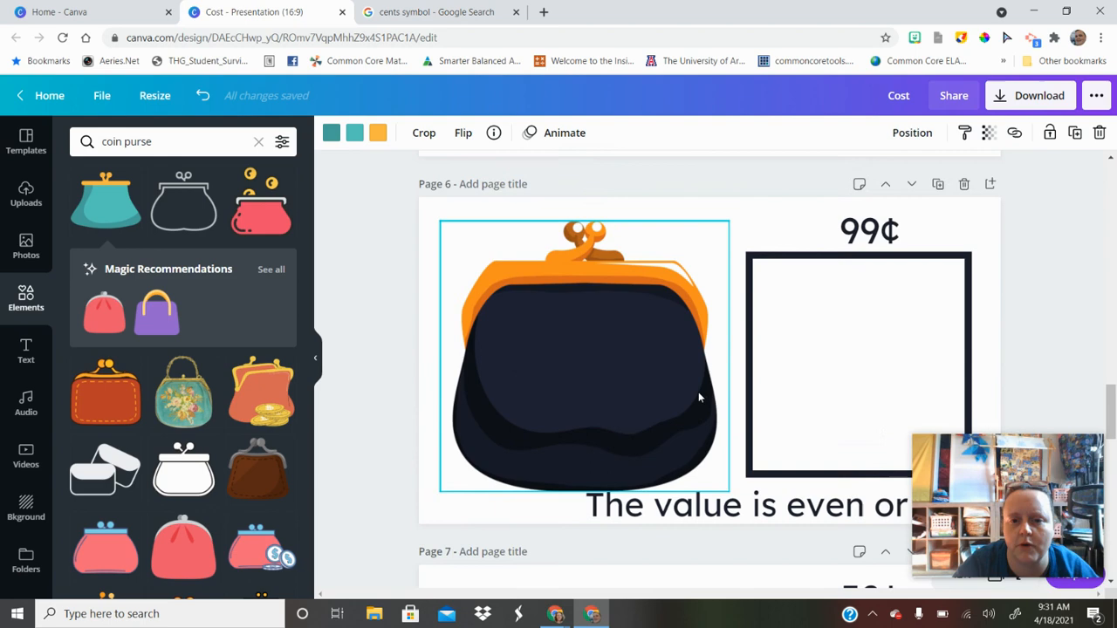
pyautogui.scroll(-5, 662, 374)
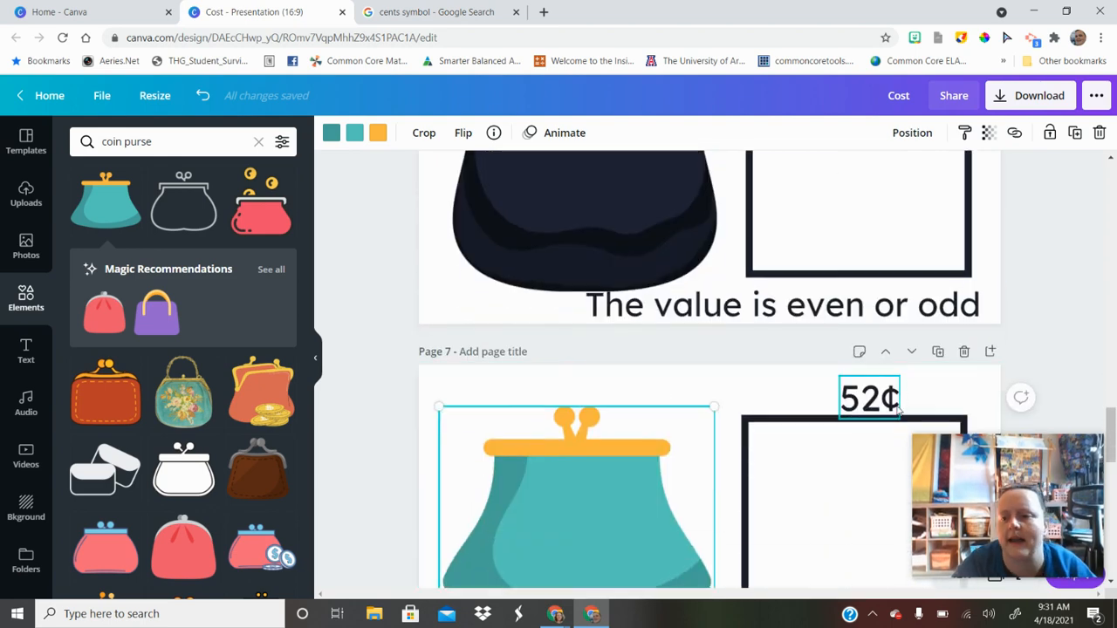
pyautogui.click(884, 353)
pyautogui.click(885, 375)
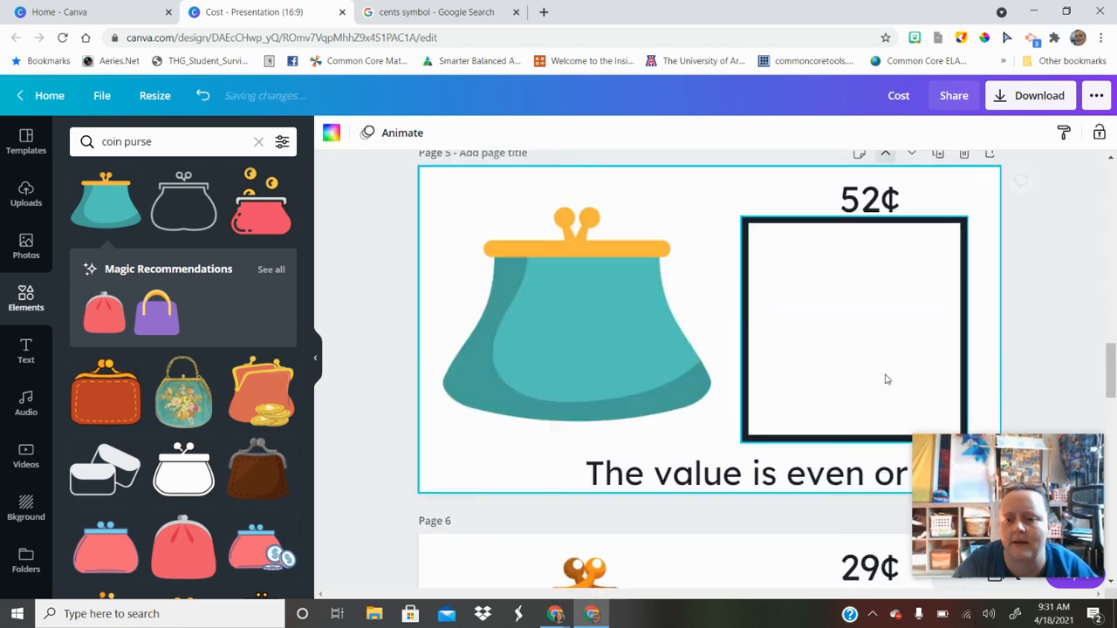
# On page 1, replace the dark purse with the purple stitched coin purse and resize it beside the square.
pyautogui.scroll(15, 888, 313)
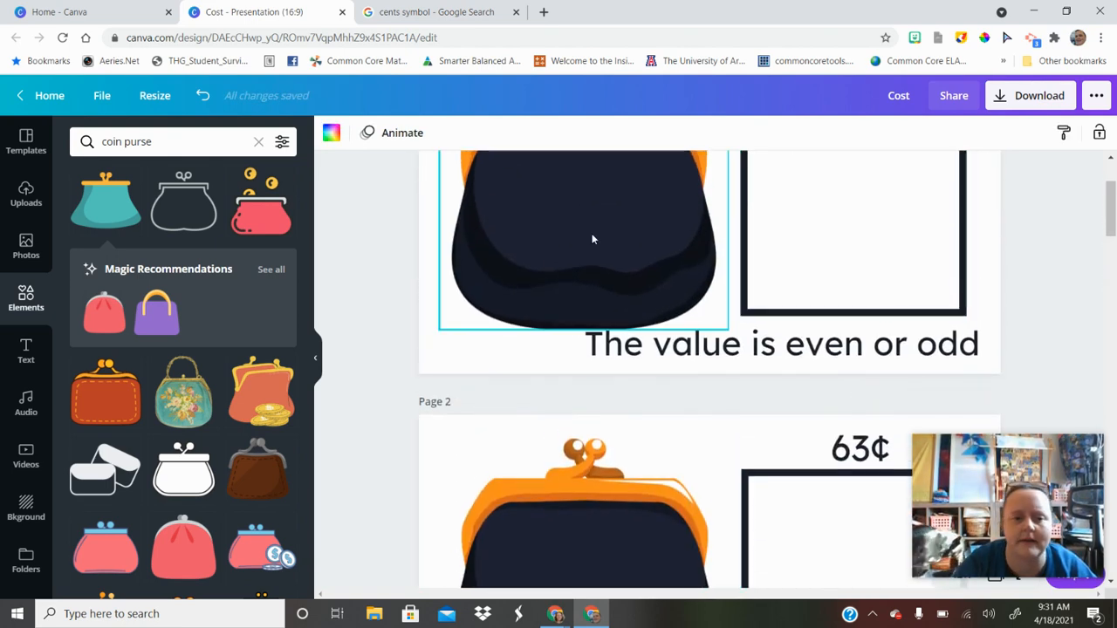
pyautogui.click(596, 239)
pyautogui.press('Delete')
pyautogui.scroll(-3, 212, 454)
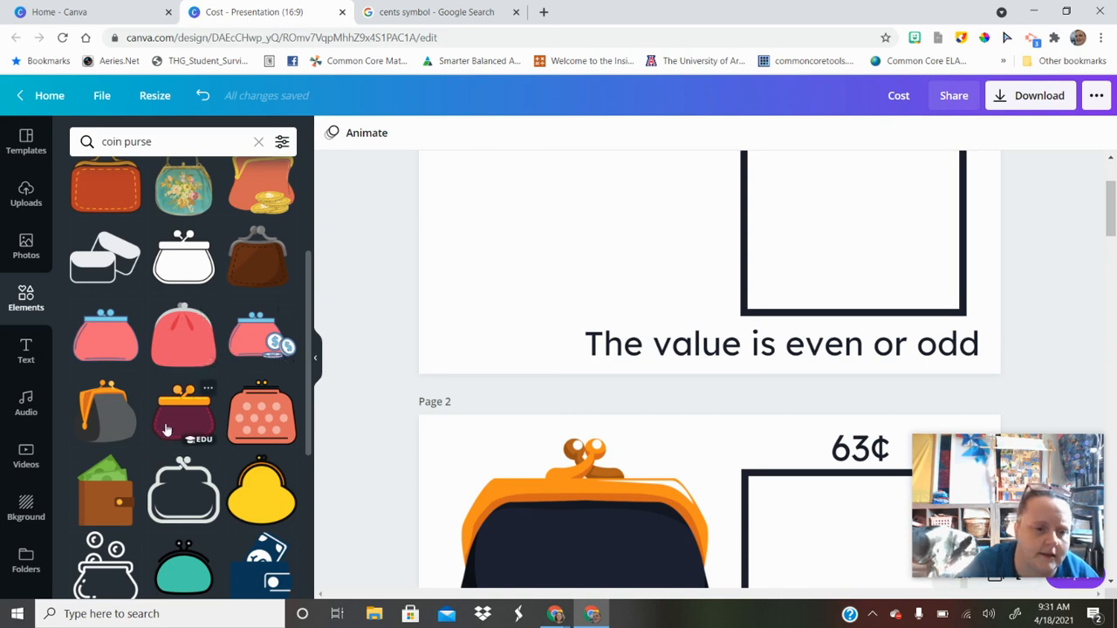
pyautogui.click(167, 429)
pyautogui.moveTo(741, 225); pyautogui.dragTo(554, 263)
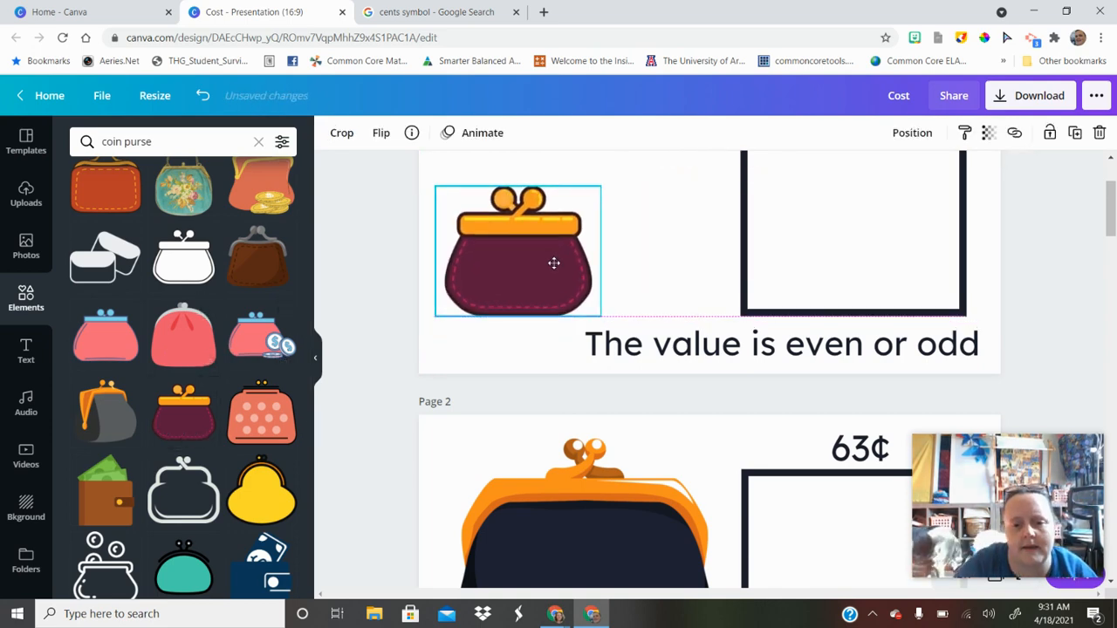
pyautogui.scroll(2, 559, 279)
pyautogui.moveTo(602, 323); pyautogui.dragTo(669, 215)
# On page 3, replace the dark purse with the brown stitched coin purse, enlarged to fill the space beside the 78¢ square.
pyautogui.scroll(-3, 788, 377)
pyautogui.scroll(-7, 789, 377)
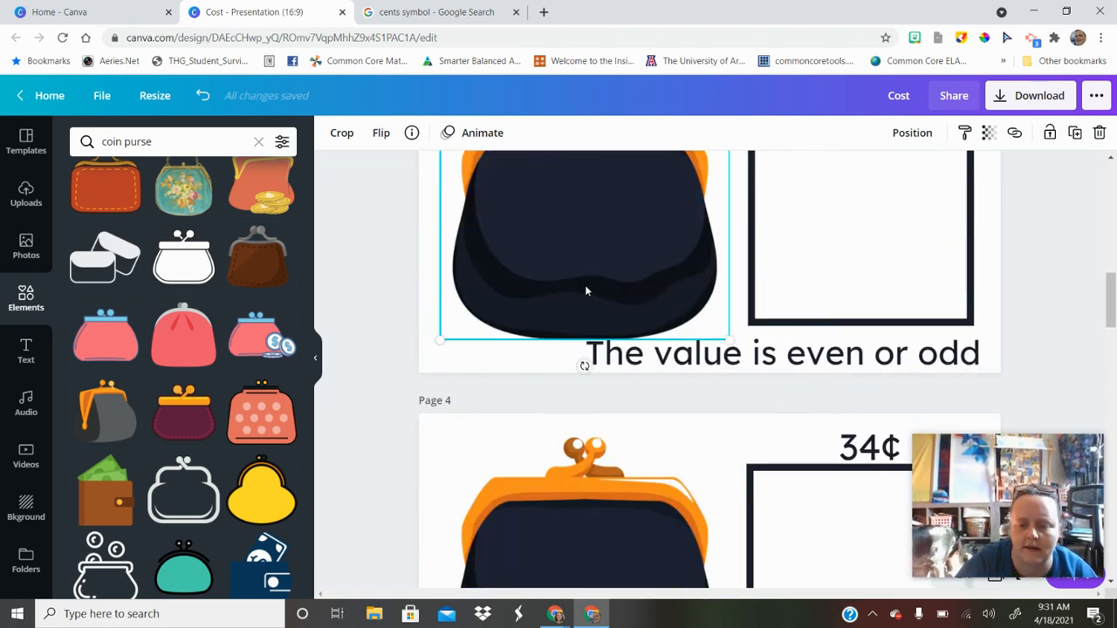
pyautogui.press('Delete')
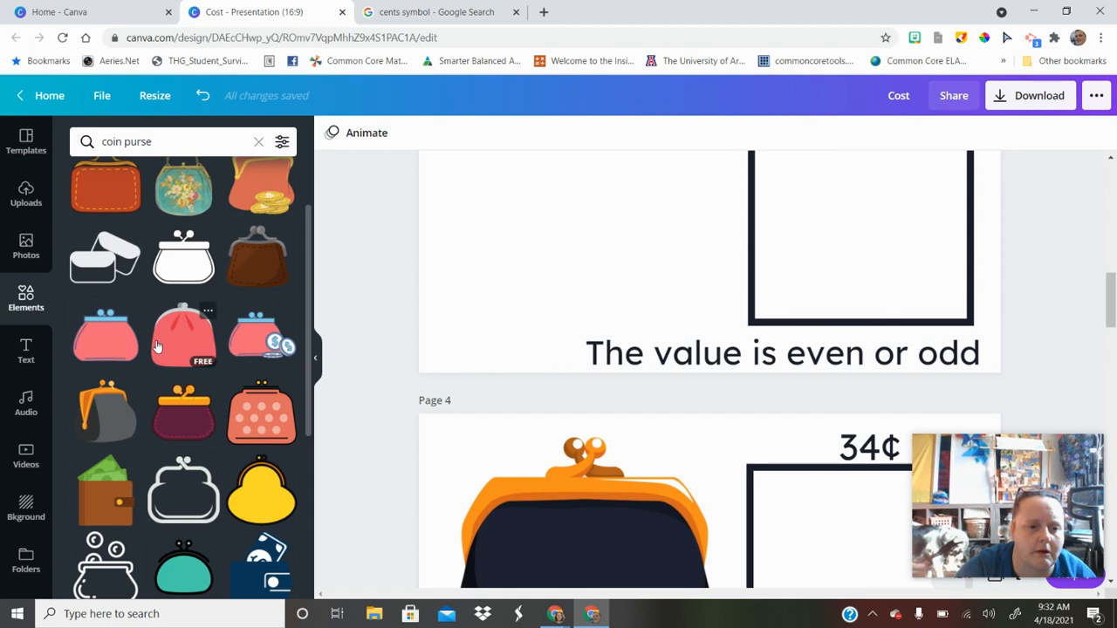
pyautogui.click(260, 257)
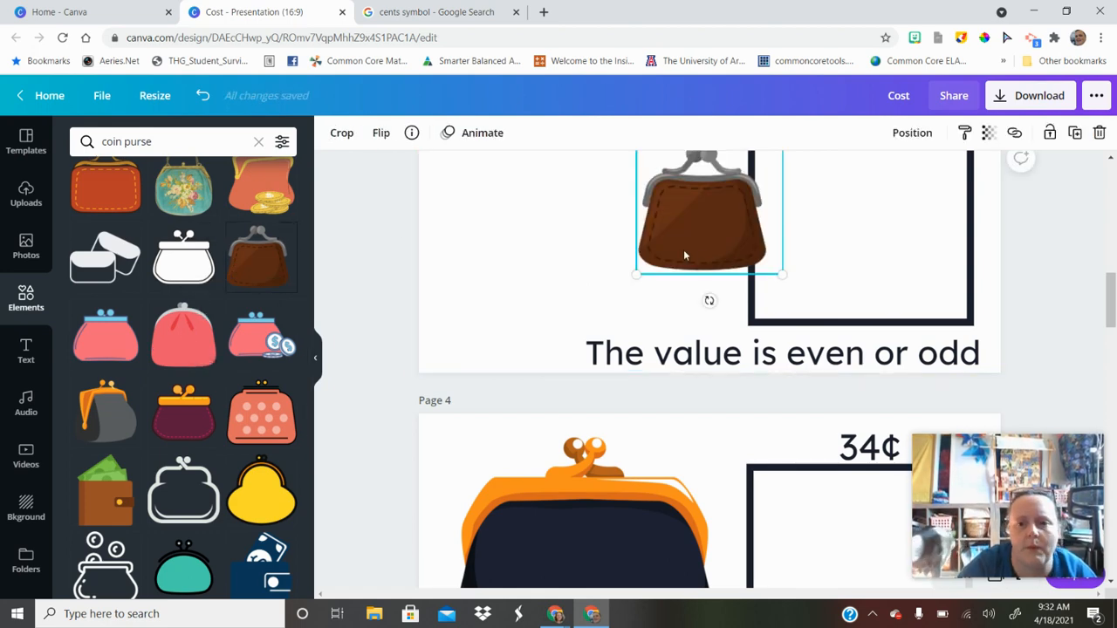
pyautogui.moveTo(700, 338); pyautogui.dragTo(508, 265)
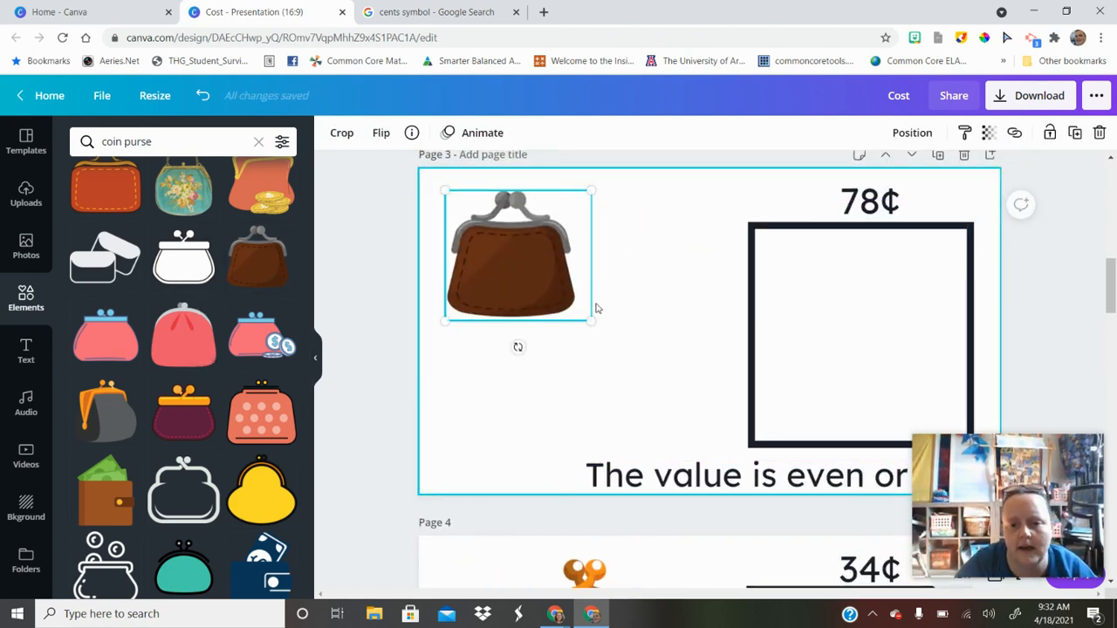
pyautogui.moveTo(588, 326); pyautogui.dragTo(725, 474)
pyautogui.click(725, 475)
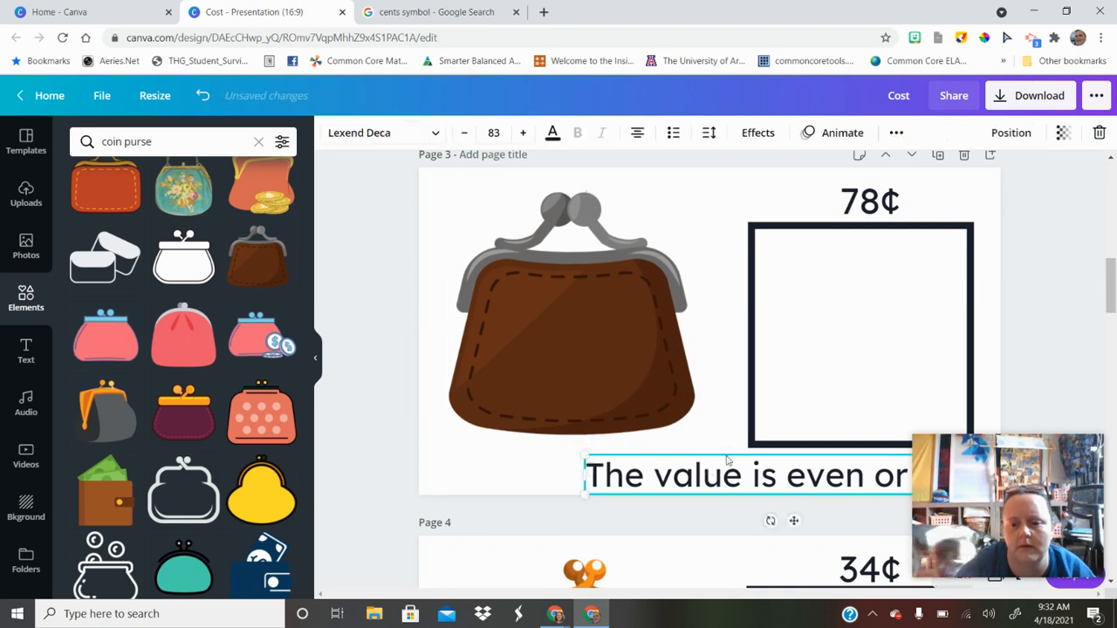
# Move the 36¢ page with the red purse up one position in the page order.
pyautogui.scroll(-5, 746, 486)
pyautogui.scroll(-12, 746, 486)
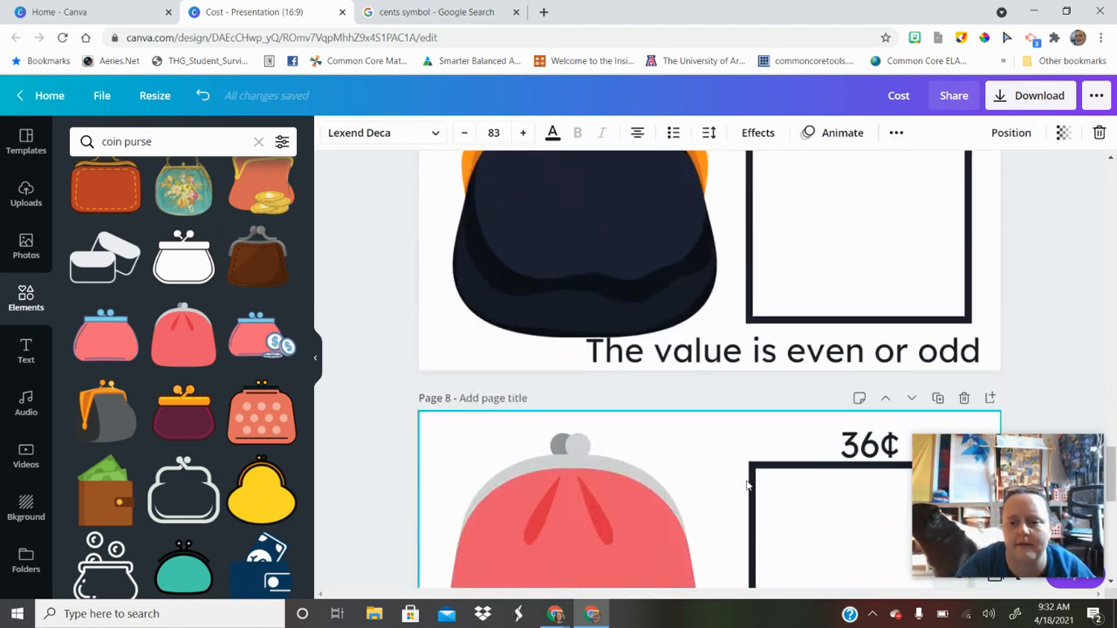
pyautogui.click(885, 399)
pyautogui.scroll(-5, 712, 466)
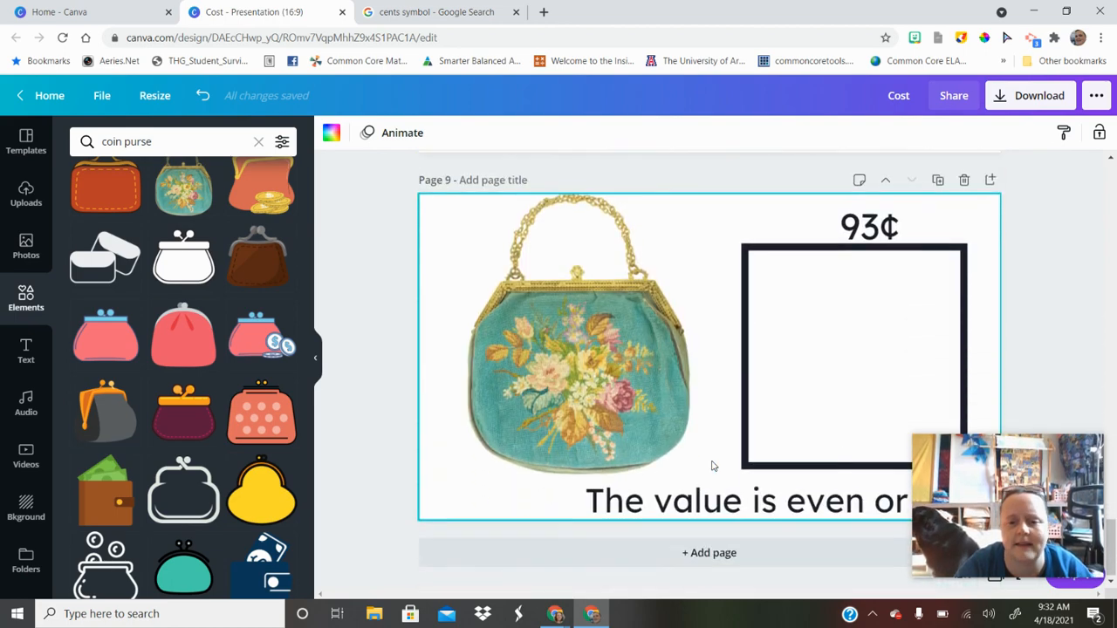
pyautogui.scroll(8, 712, 466)
pyautogui.scroll(-6, 712, 466)
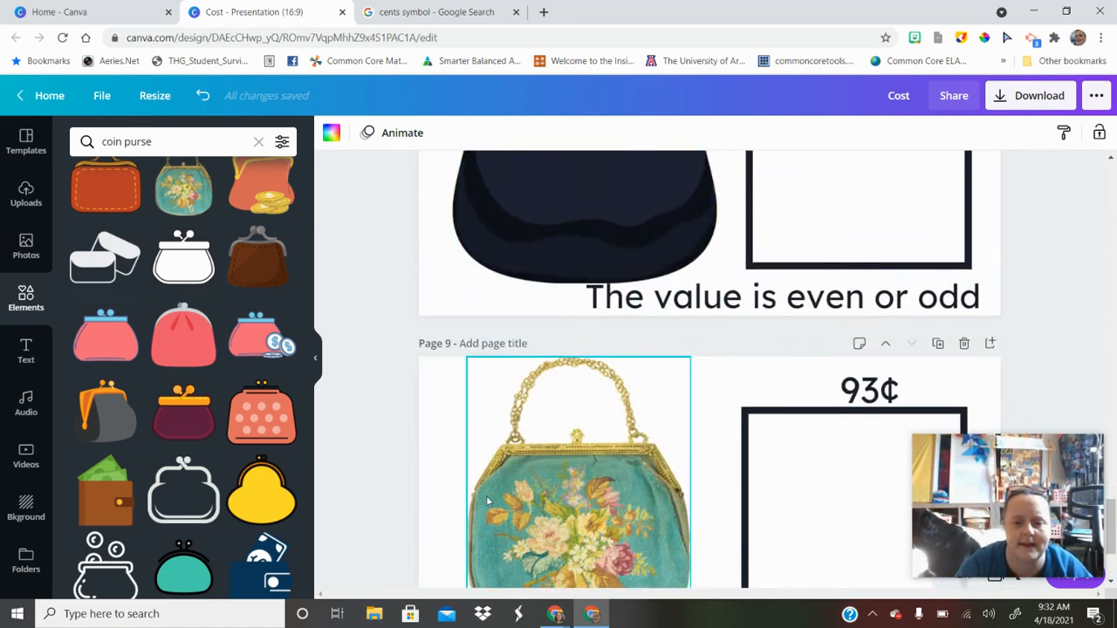
# Replace the dark purse on the 29¢ page with a copy of the floral chain-handle purse from the 93¢ page.
pyautogui.click(502, 525)
pyautogui.scroll(10, 644, 439)
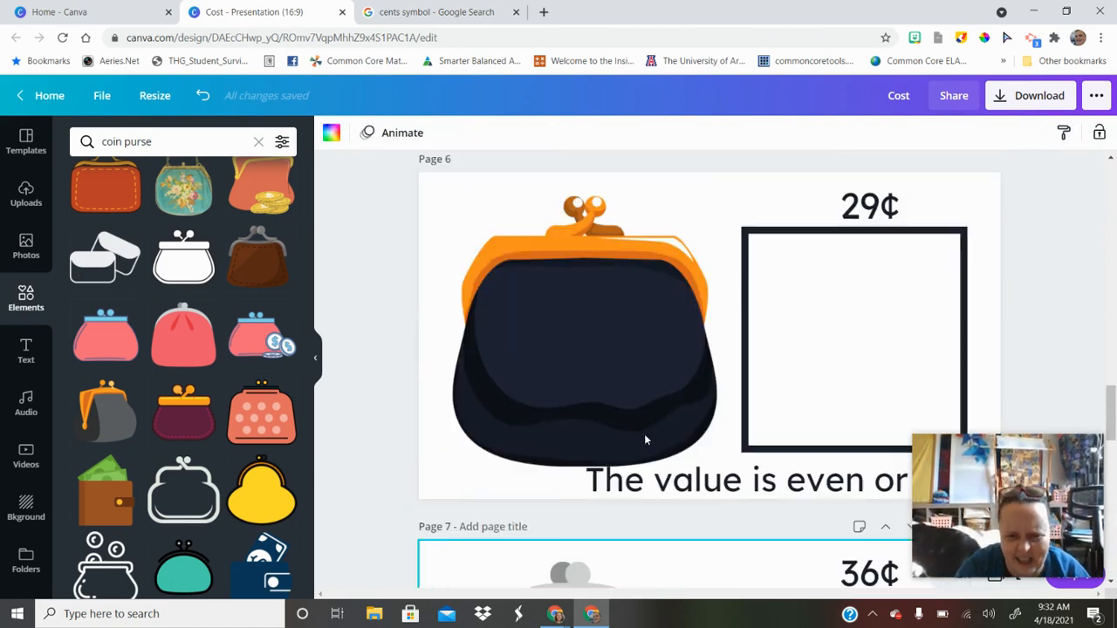
pyautogui.scroll(7, 644, 438)
pyautogui.scroll(-4, 644, 439)
pyautogui.scroll(4, 644, 439)
pyautogui.scroll(-8, 646, 439)
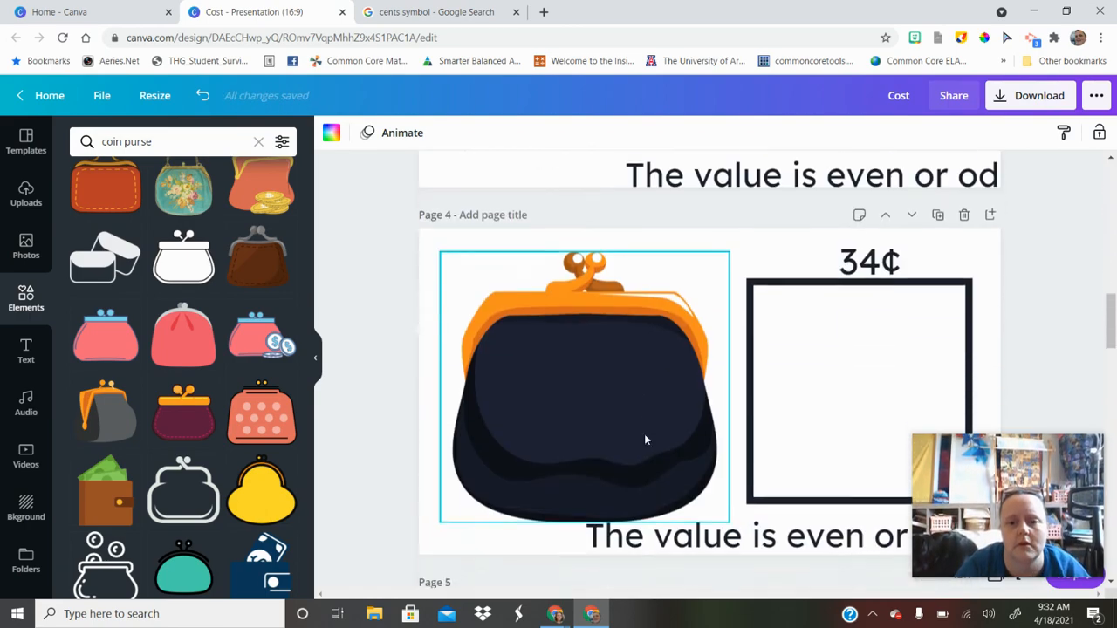
pyautogui.scroll(-10, 646, 439)
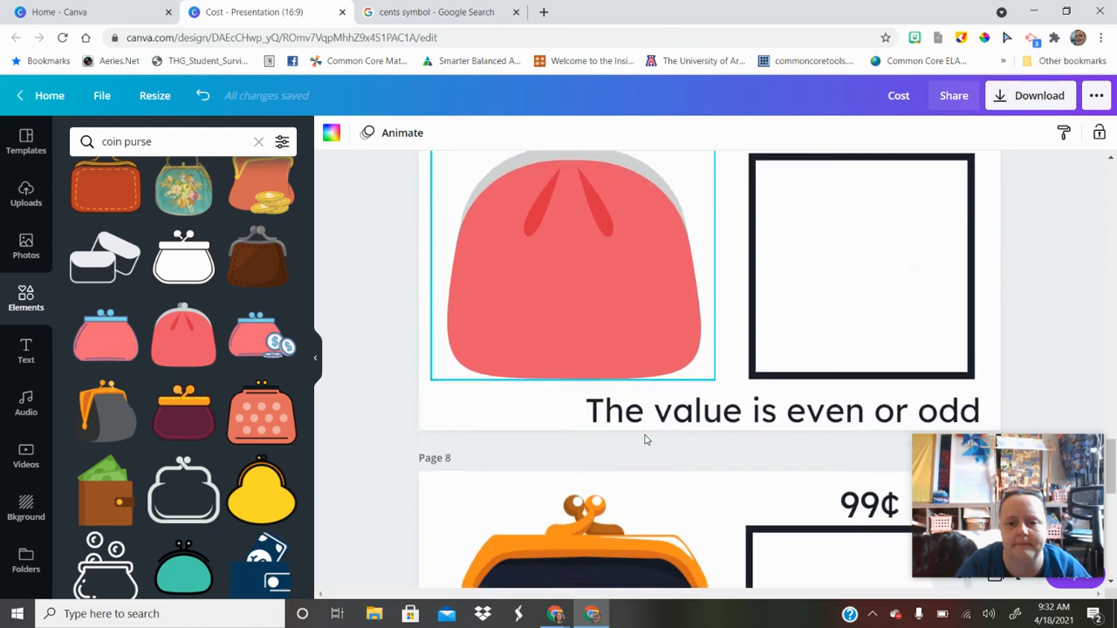
pyautogui.scroll(7, 646, 439)
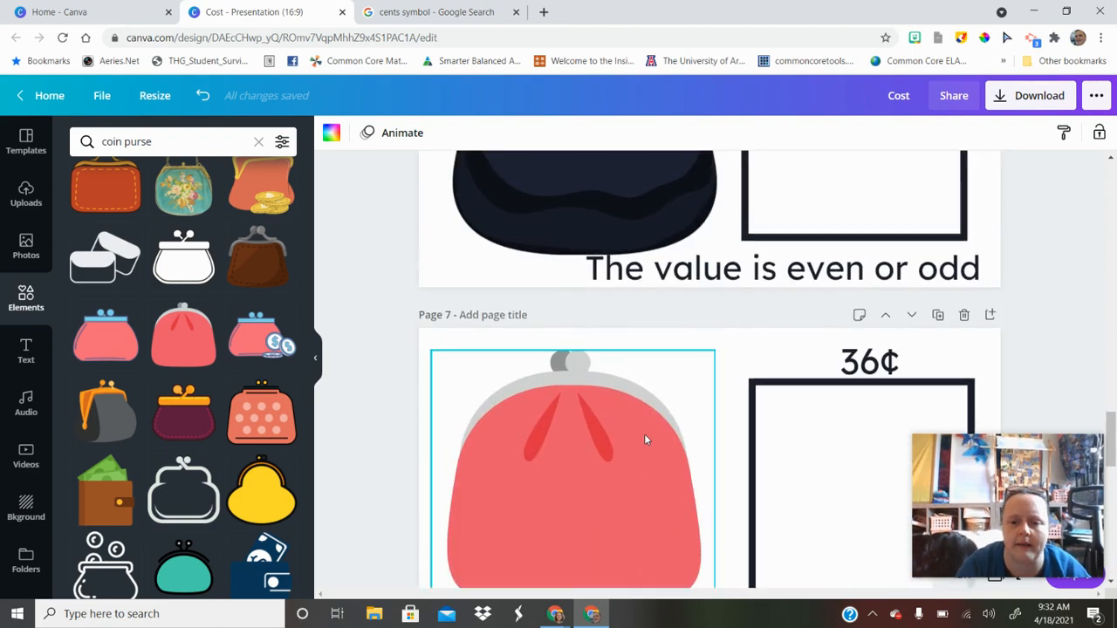
pyautogui.click(646, 439)
pyautogui.press('Delete')
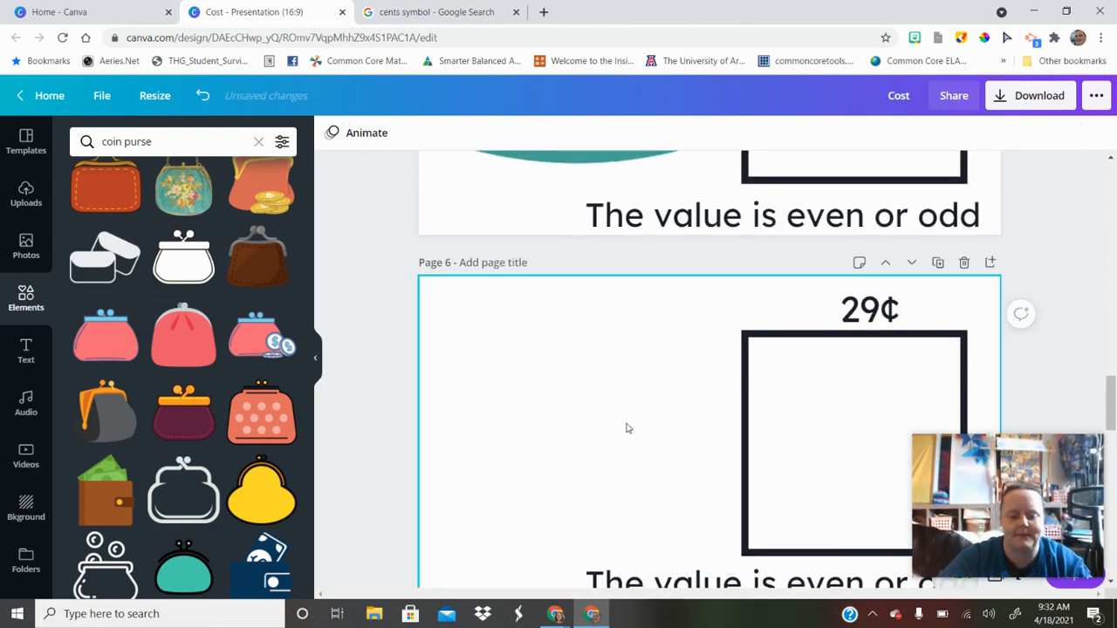
pyautogui.hotkey('ctrl', 'v')
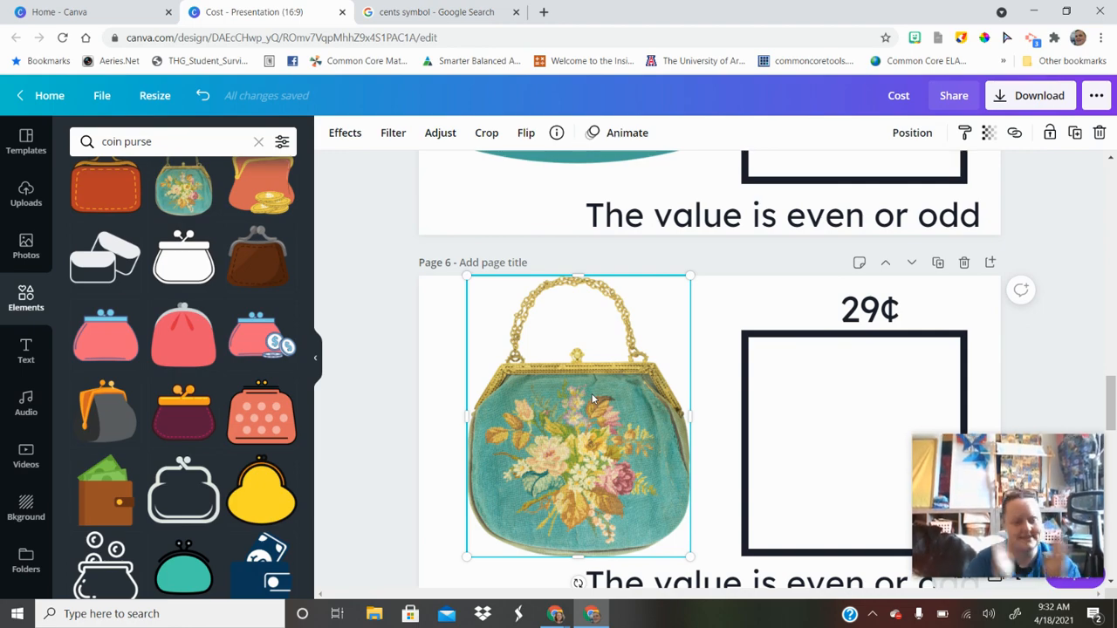
# Download all nine pages of the presentation as PNG files.
pyautogui.scroll(3, 462, 390)
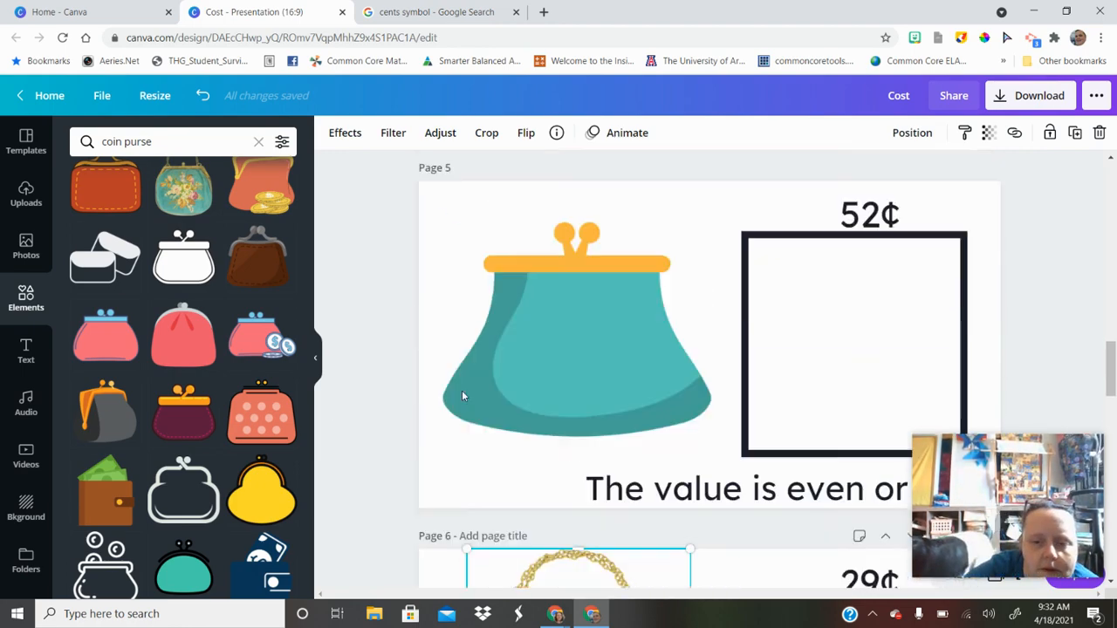
pyautogui.scroll(8, 548, 433)
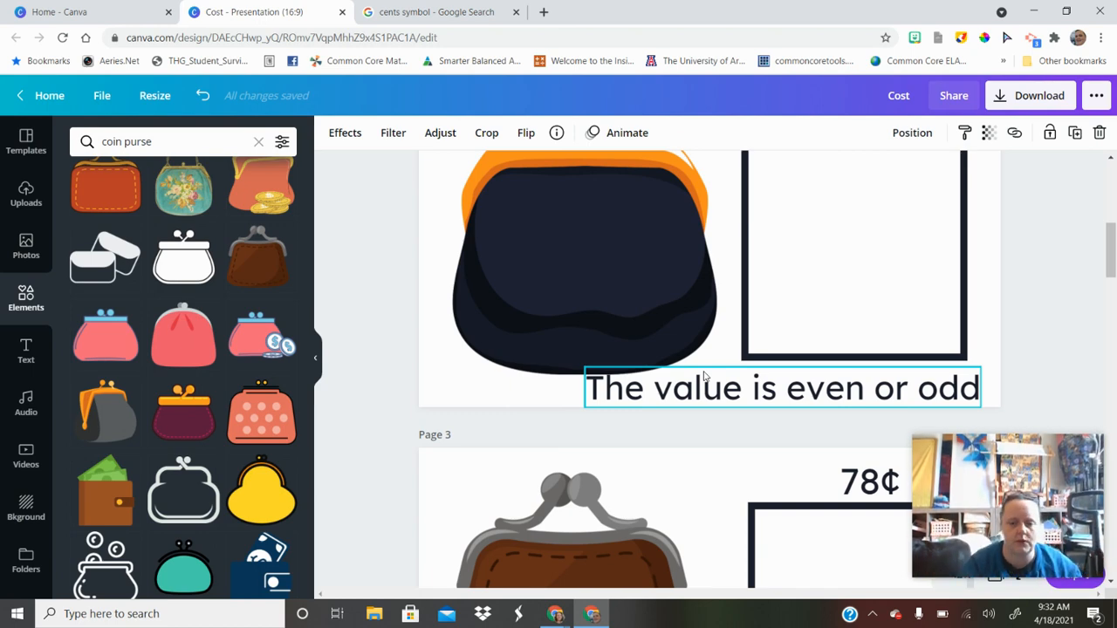
pyautogui.scroll(2, 705, 375)
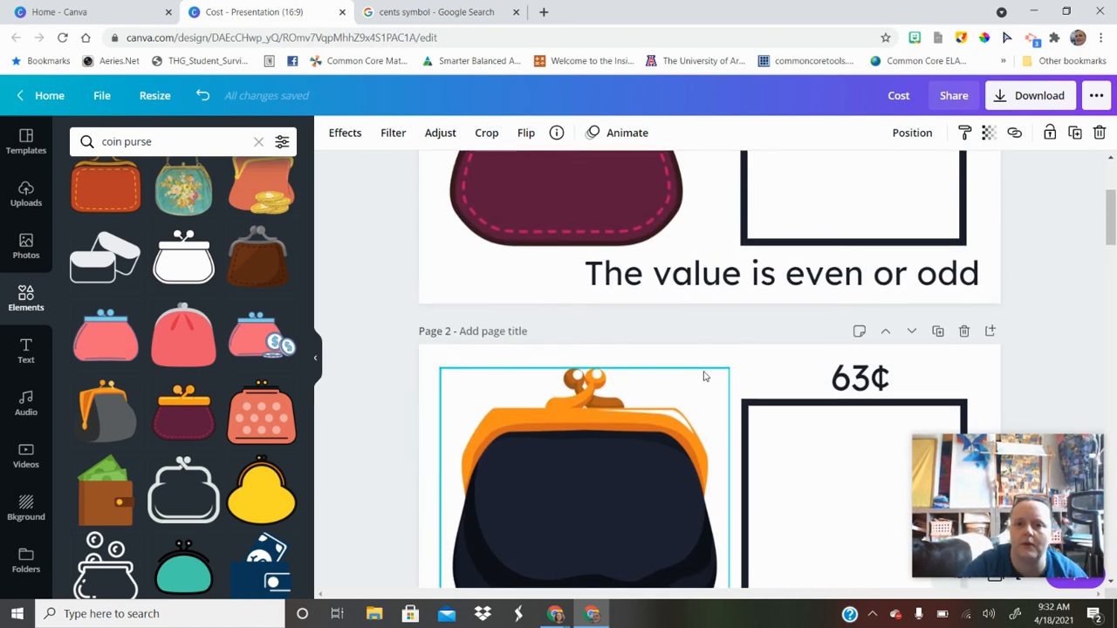
pyautogui.scroll(3, 719, 302)
pyautogui.scroll(-3, 718, 302)
pyautogui.scroll(-2, 718, 301)
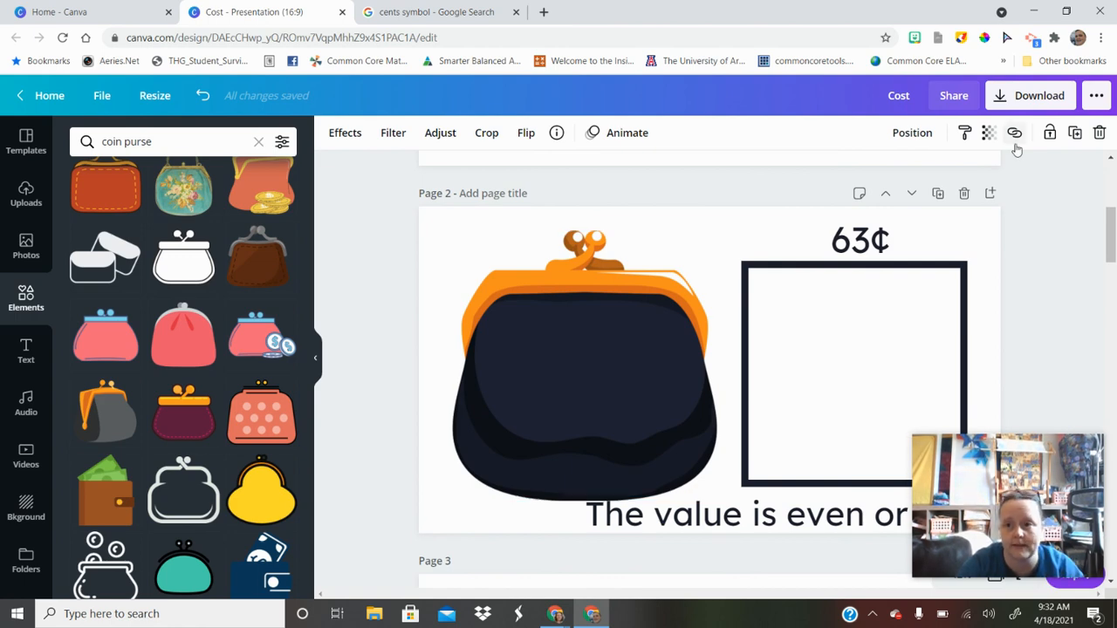
pyautogui.click(1032, 97)
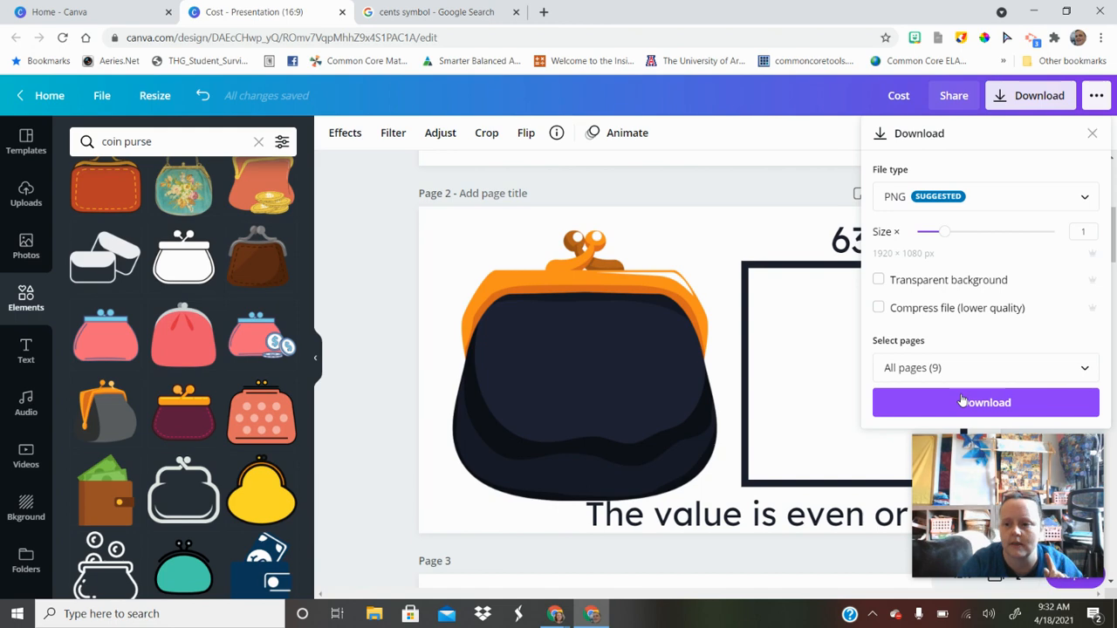
pyautogui.click(946, 398)
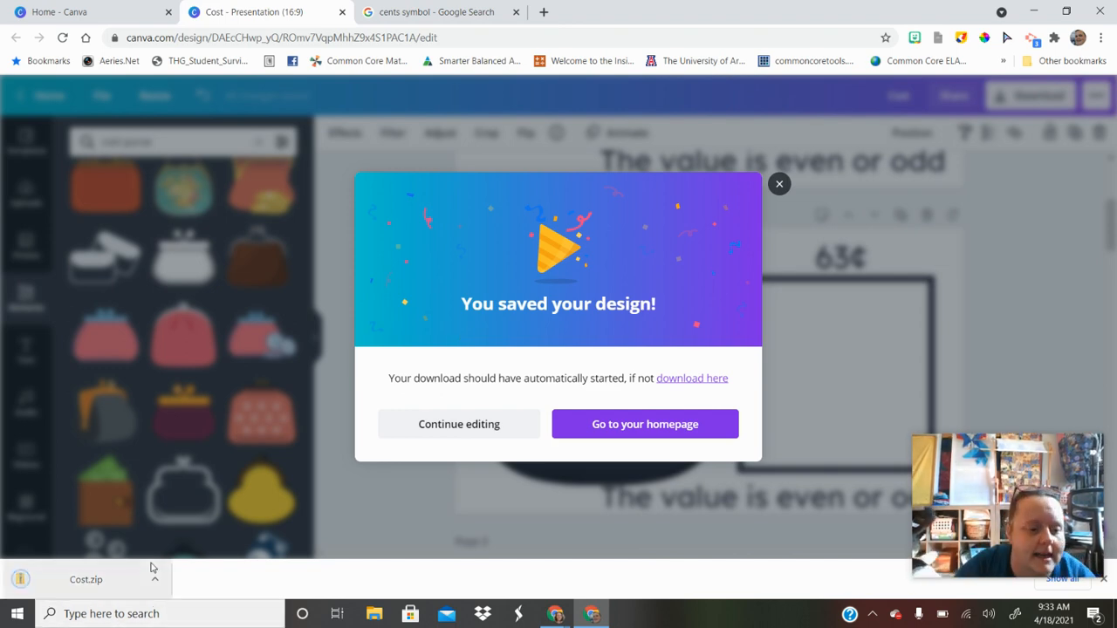
# Restore the Canva window to a smaller size and move it beside the Jamboard window.
pyautogui.doubleClick(777, 18)
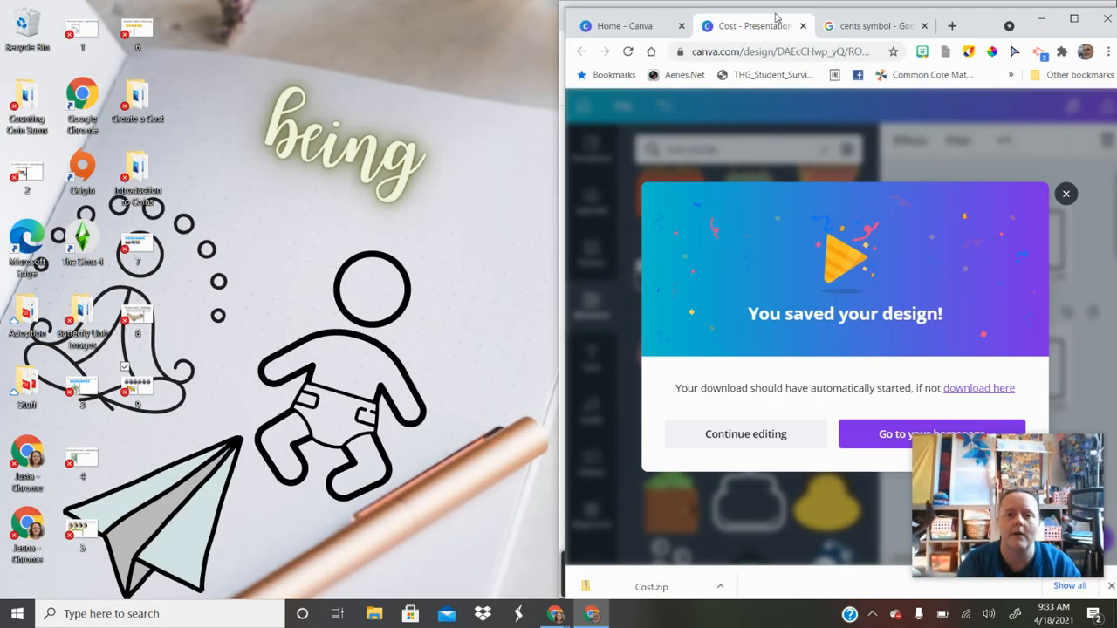
pyautogui.moveTo(780, 17); pyautogui.dragTo(423, 43)
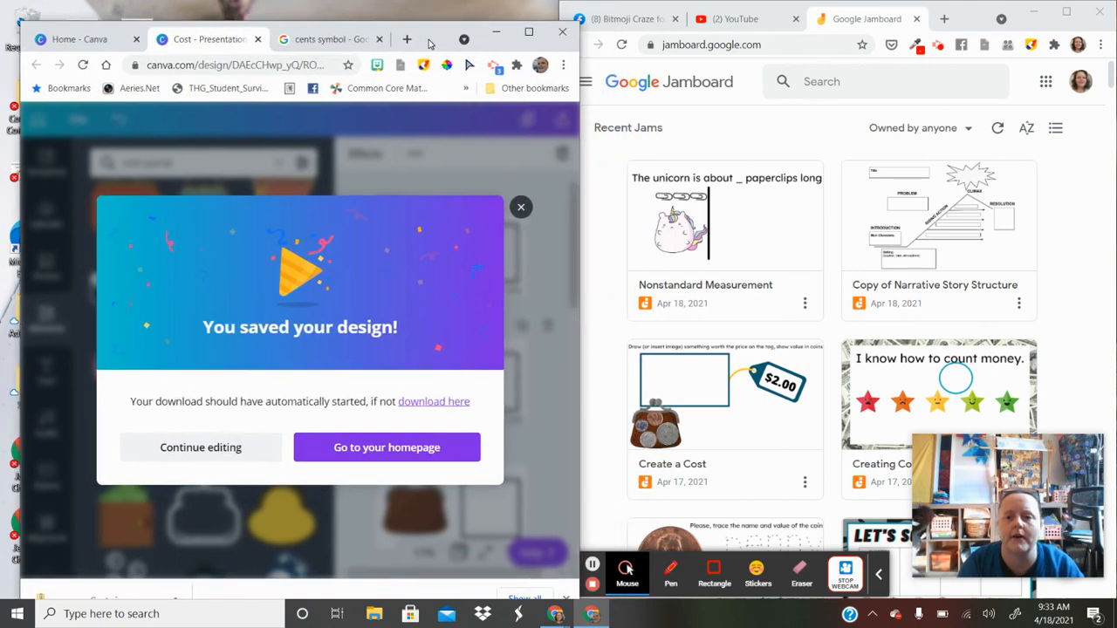
pyautogui.moveTo(1032, 486); pyautogui.dragTo(140, 60)
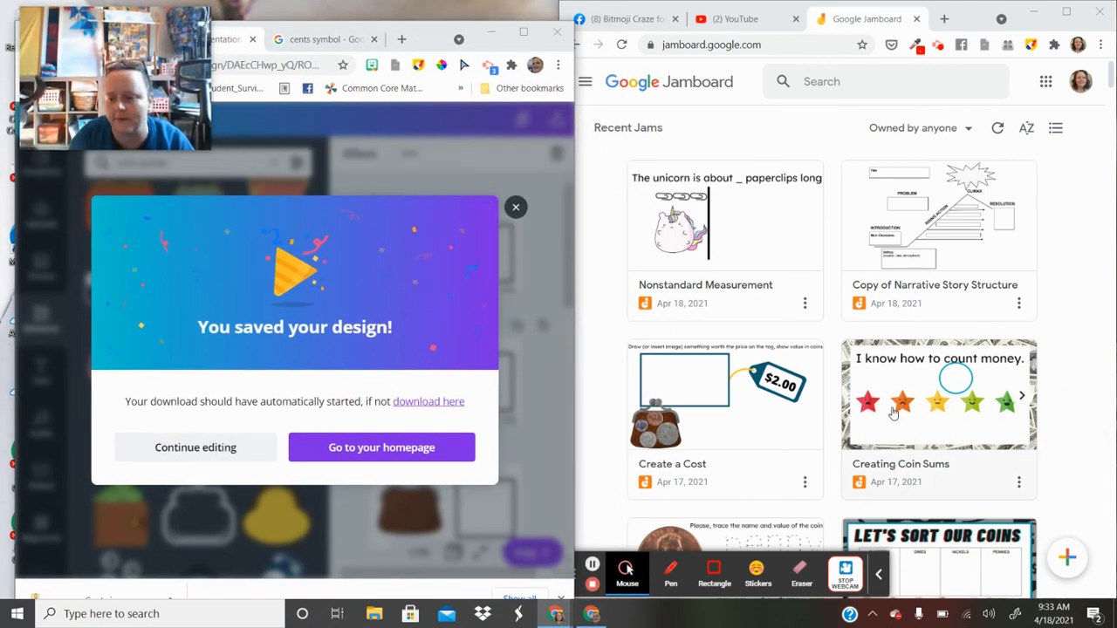
# Create a new Jam in Google Jamboard and name it "Coin Value".
pyautogui.click(1067, 553)
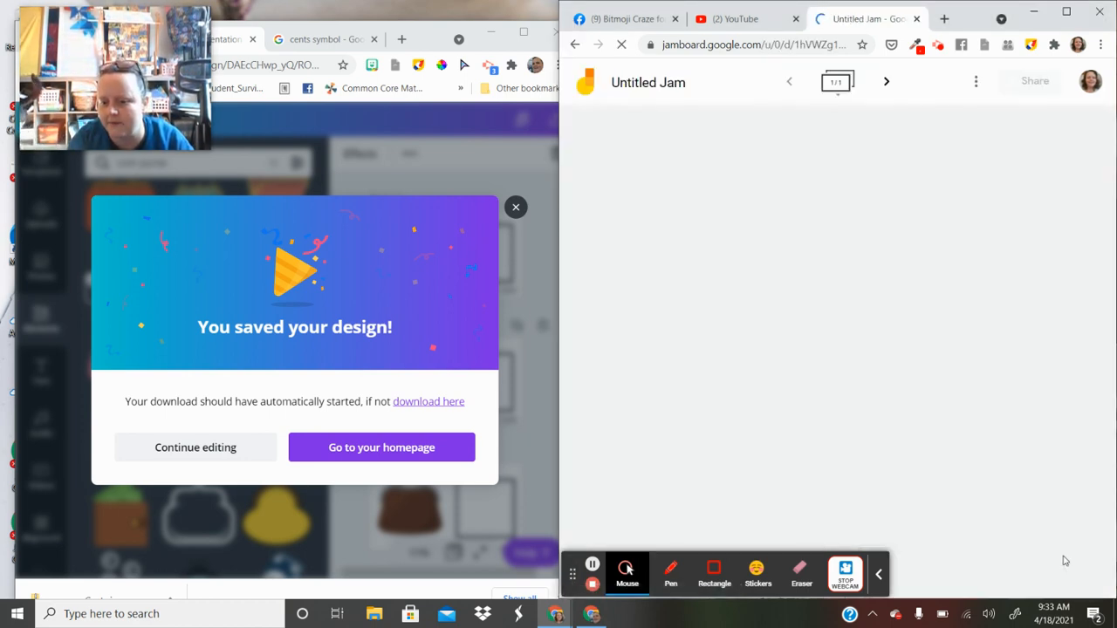
pyautogui.click(641, 87)
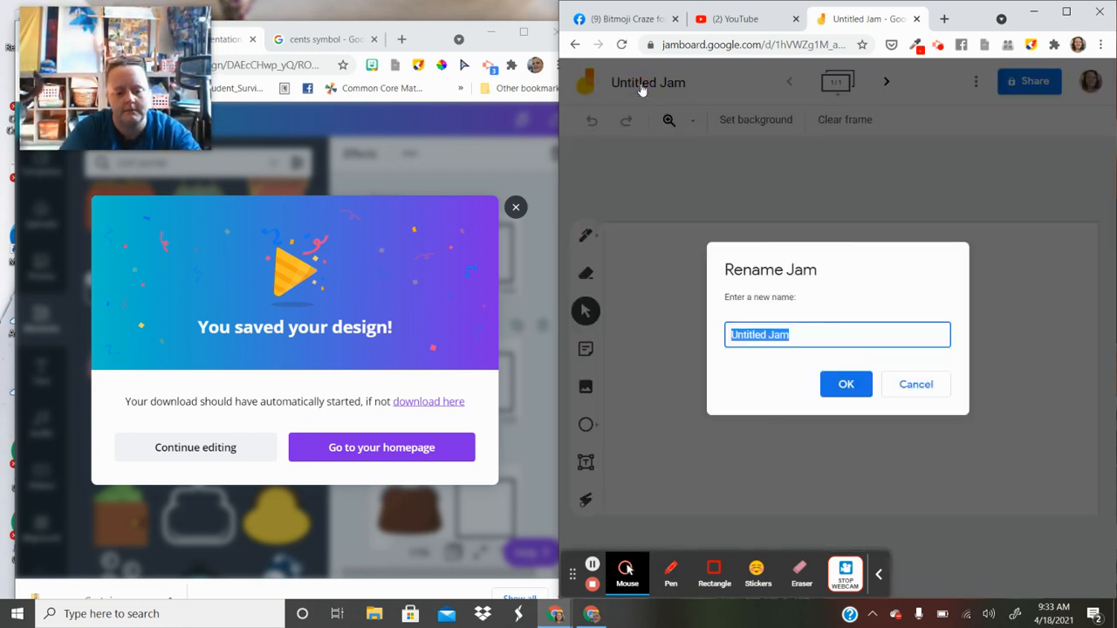
pyautogui.write('SHowing')
pyautogui.hotkey('ctrl', 'a')
pyautogui.write('C')
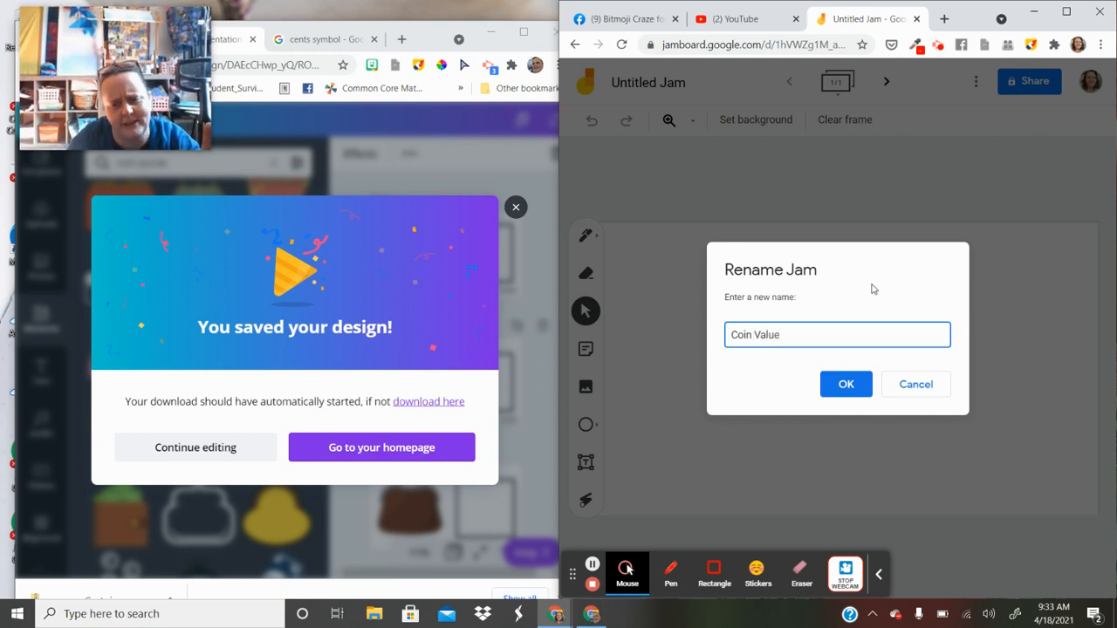
pyautogui.click(843, 389)
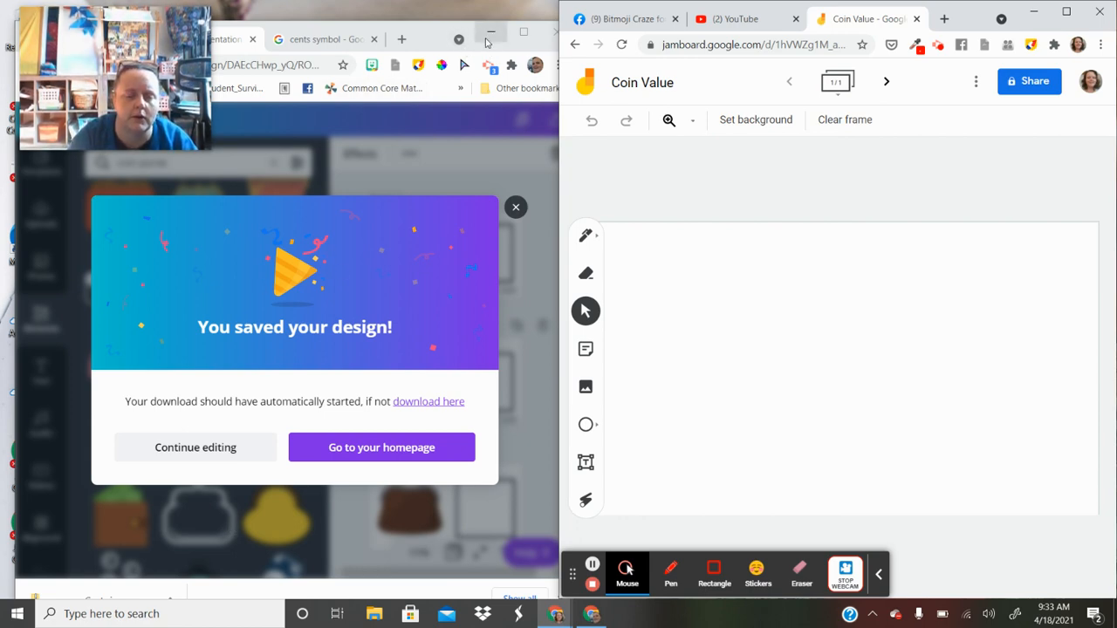
# Minimize the Canva window and create a desktop folder named "NonStandard Units".
pyautogui.click(491, 32)
pyautogui.moveTo(150, 130); pyautogui.dragTo(384, 150)
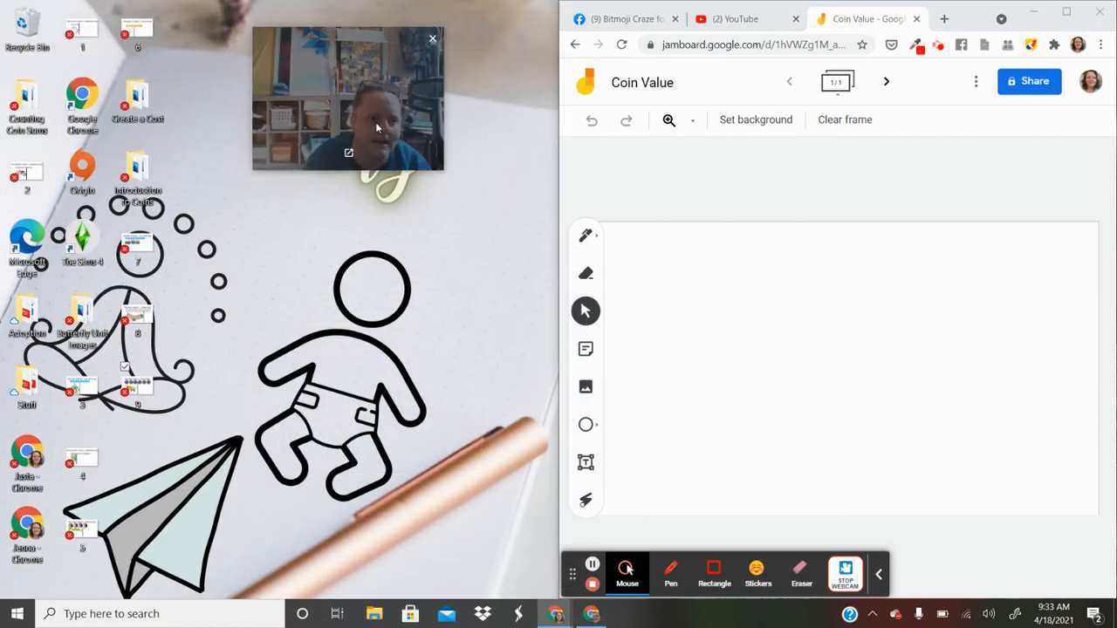
pyautogui.rightClick(247, 305)
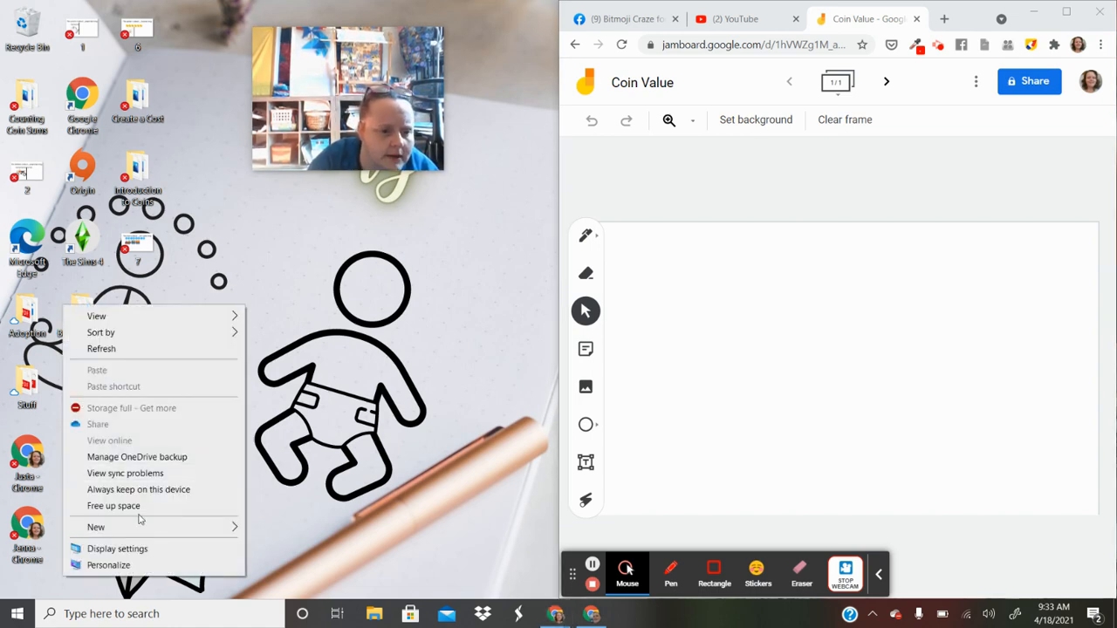
pyautogui.moveTo(155, 534)
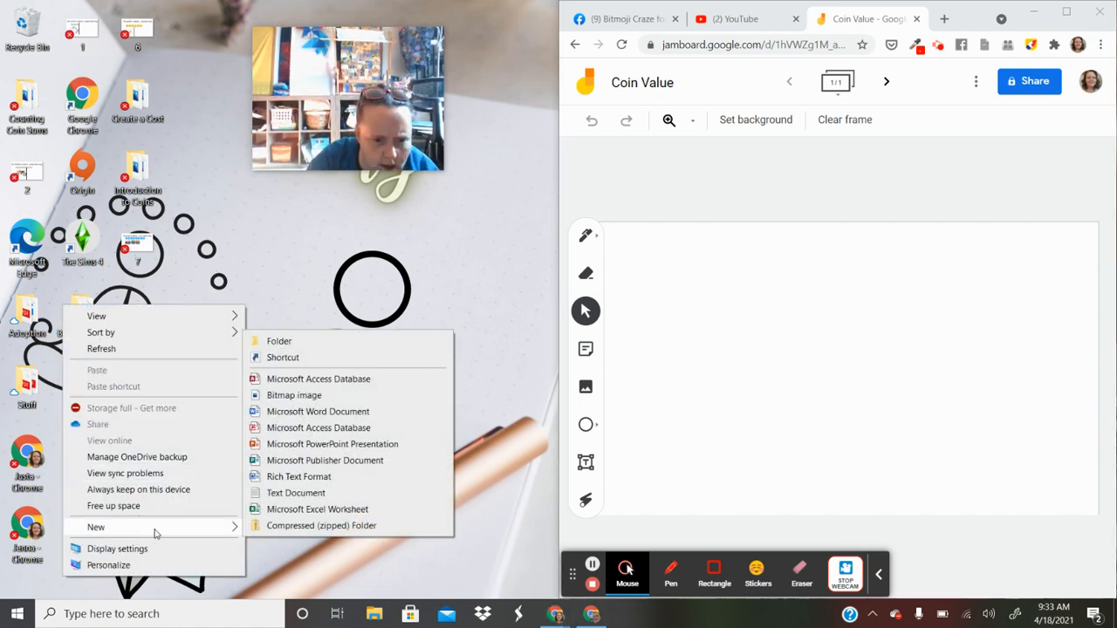
pyautogui.click(301, 341)
pyautogui.write('Non')
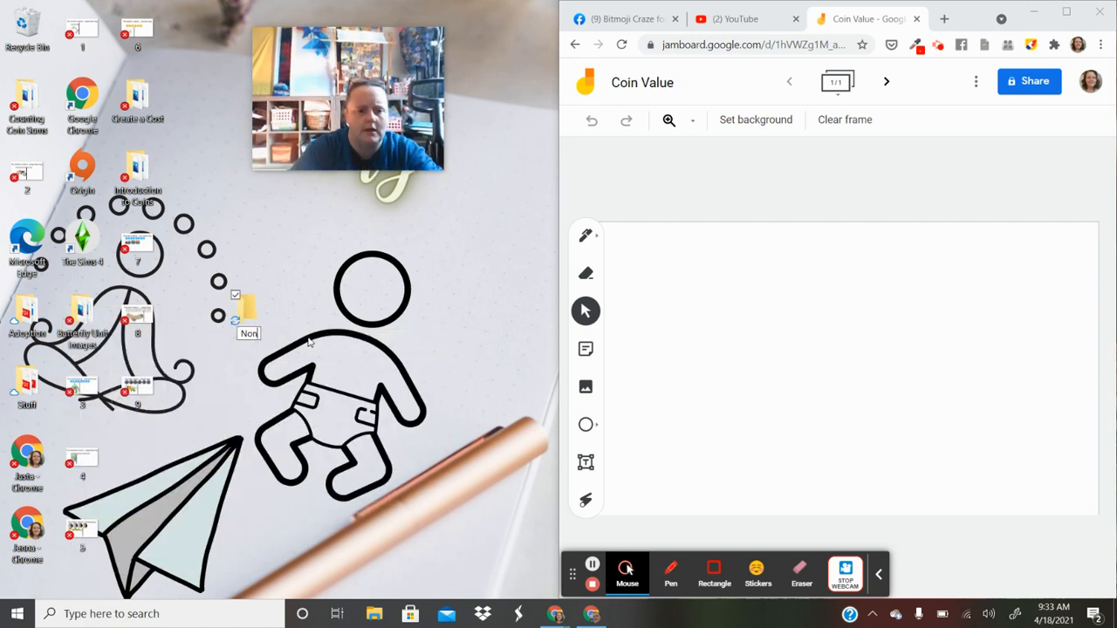
pyautogui.write('Standard Units')
pyautogui.press('Return')
# Move the numbered image files 1 to 9 from the desktop into the NonStandard Units folder.
pyautogui.moveTo(247, 305); pyautogui.dragTo(101, 365)
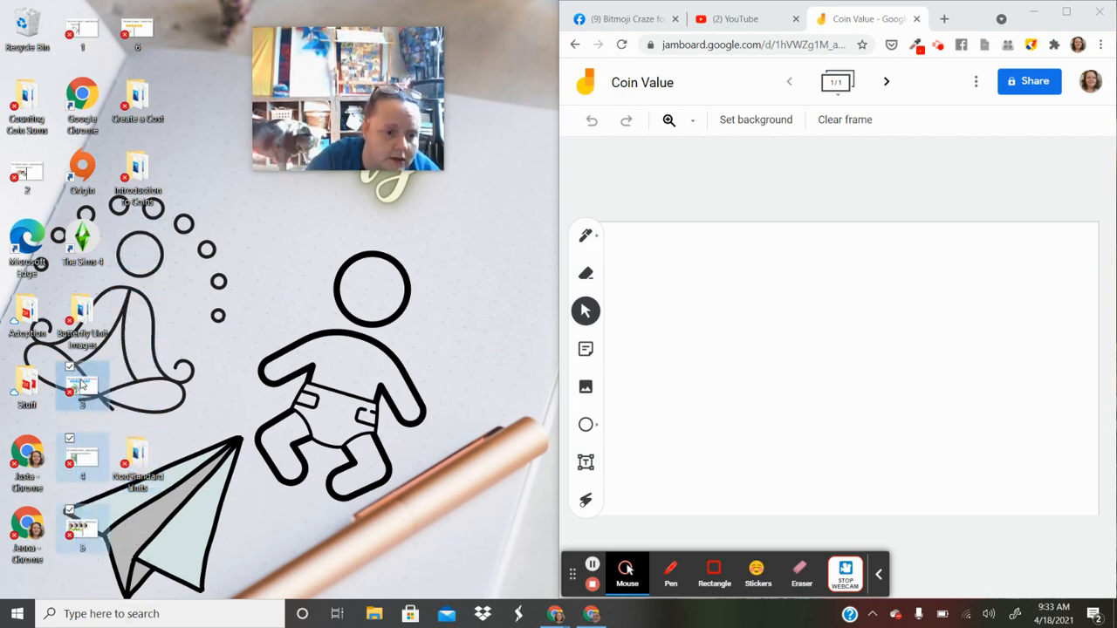
pyautogui.moveTo(141, 462); pyautogui.dragTo(141, 465)
pyautogui.moveTo(82, 31); pyautogui.dragTo(145, 465)
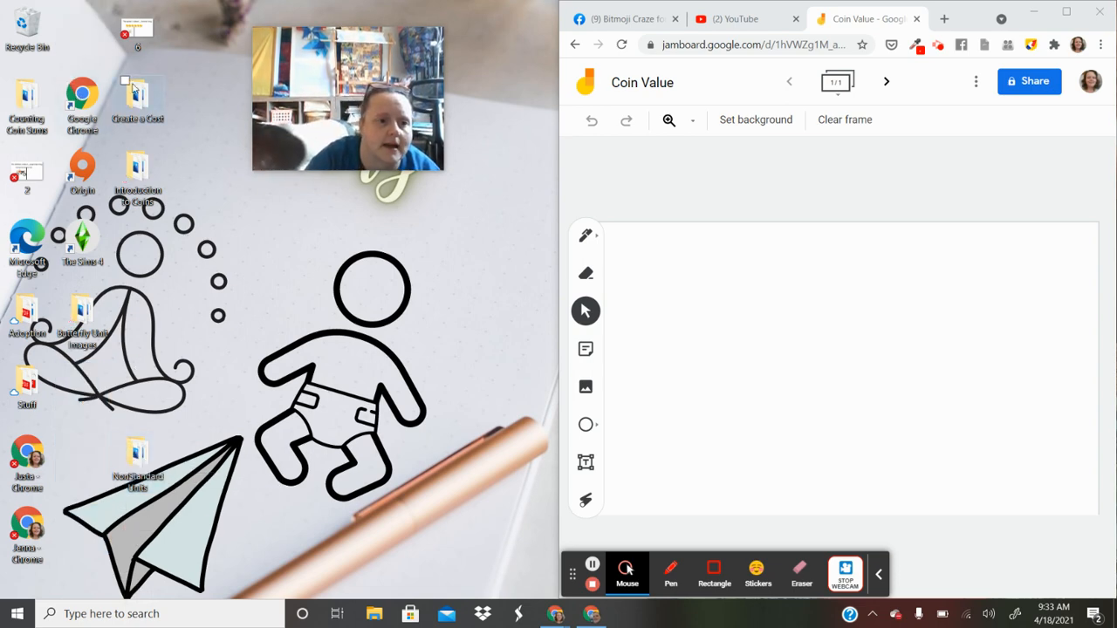
pyautogui.moveTo(137, 31); pyautogui.dragTo(76, 54)
pyautogui.moveTo(26, 174); pyautogui.dragTo(85, 39)
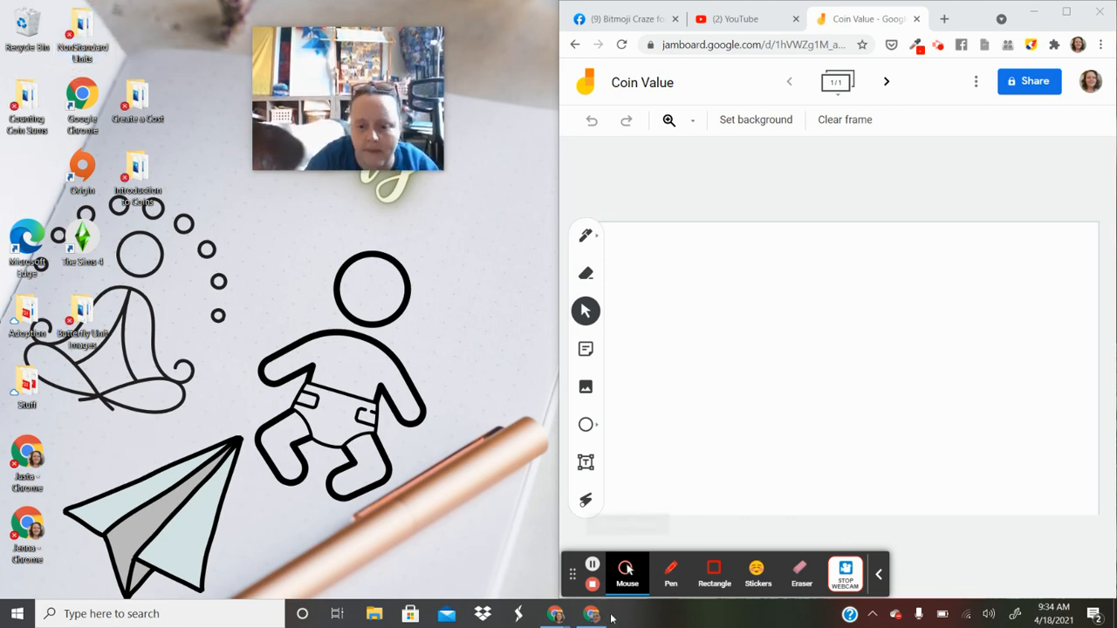
# Bring back the Canva window, close the saved-design message and set downloaded zip files to always open automatically.
pyautogui.moveTo(576, 624)
pyautogui.click(583, 550)
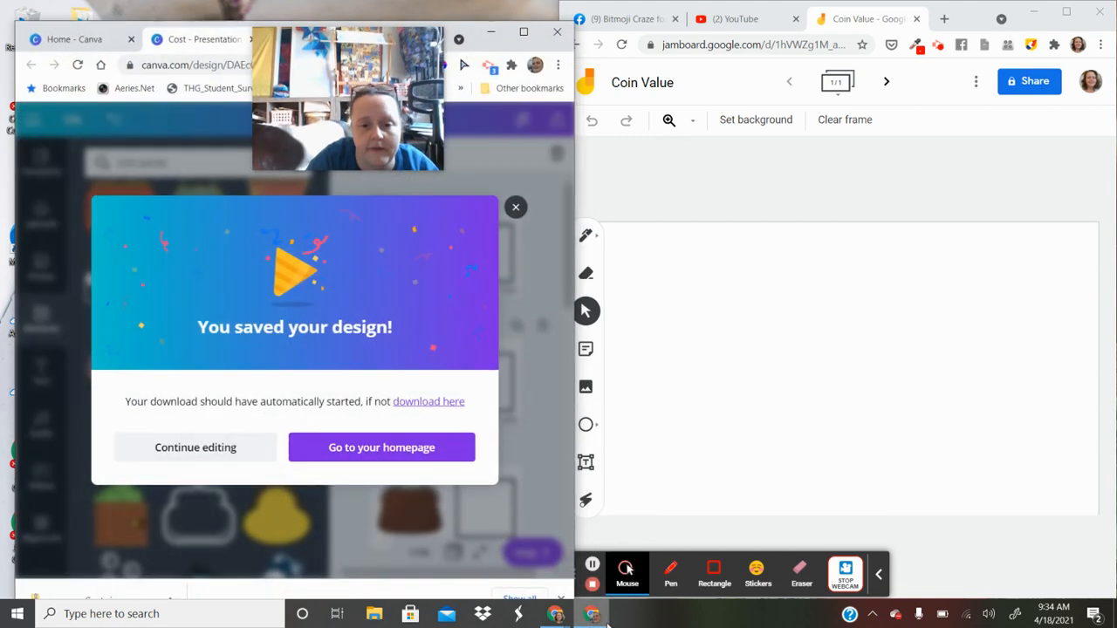
pyautogui.click(515, 208)
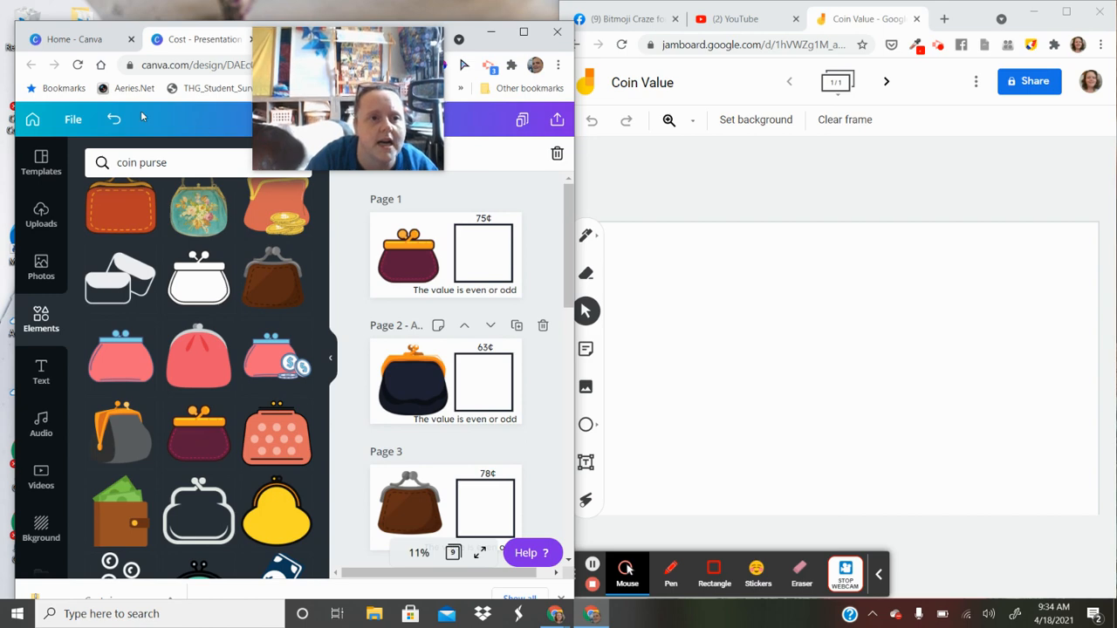
pyautogui.click(163, 598)
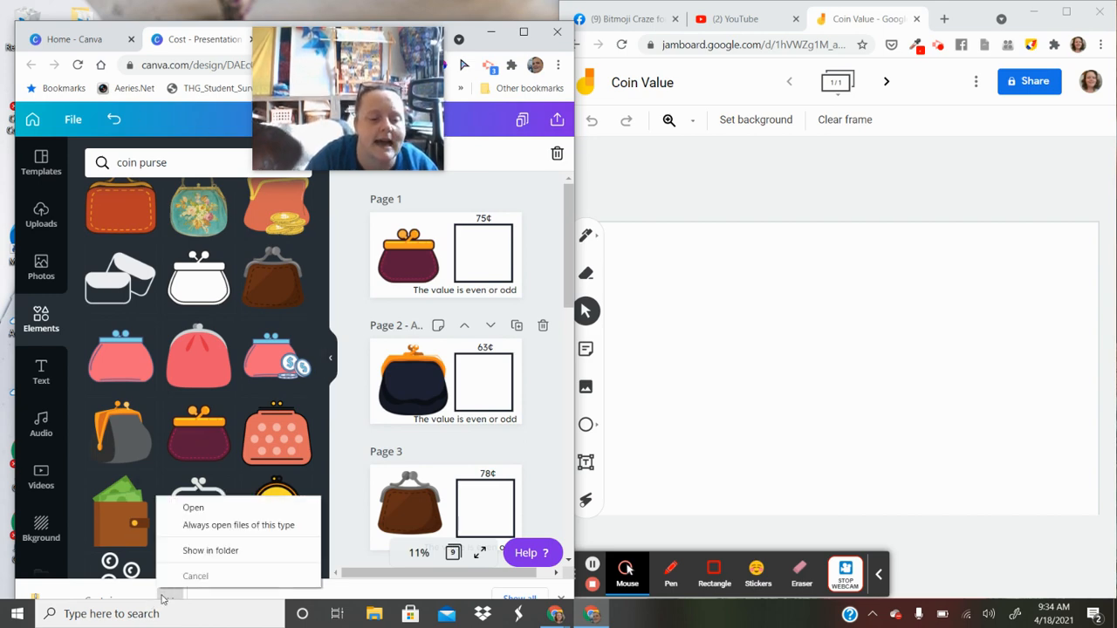
pyautogui.click(196, 525)
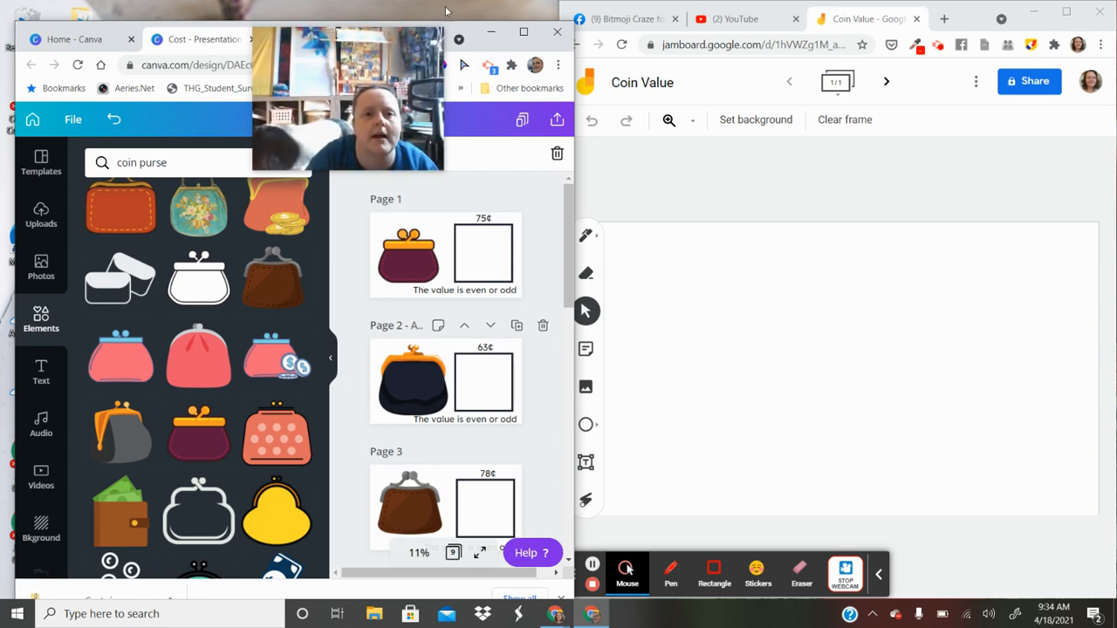
# Open the downloaded Cost.zip in File Explorer and minimize the Canva window.
pyautogui.moveTo(471, 34); pyautogui.dragTo(472, 25)
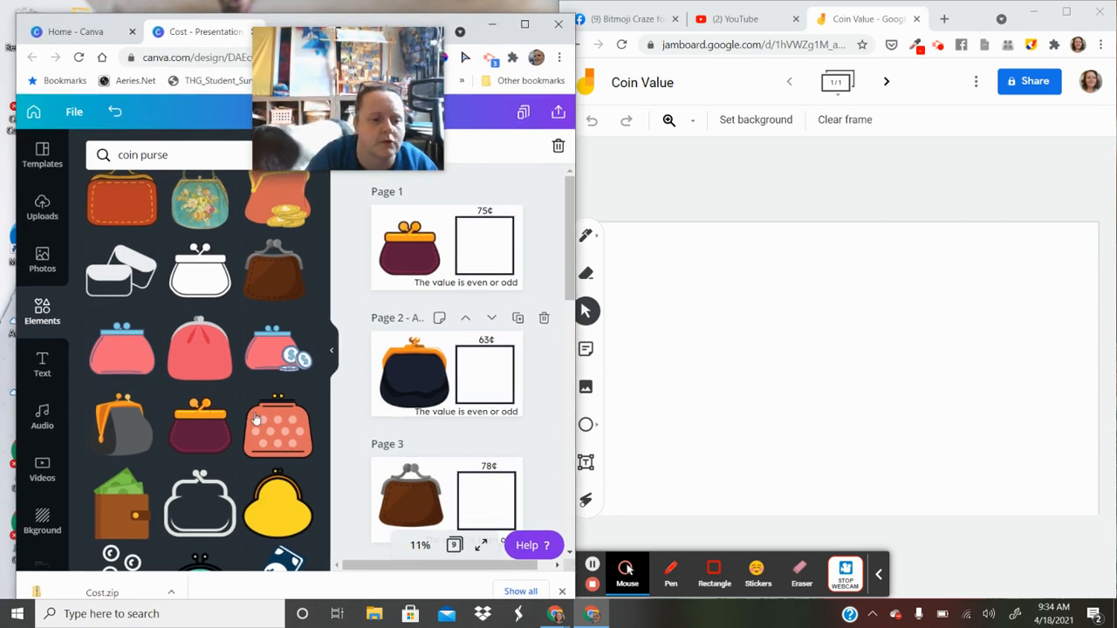
pyautogui.click(173, 595)
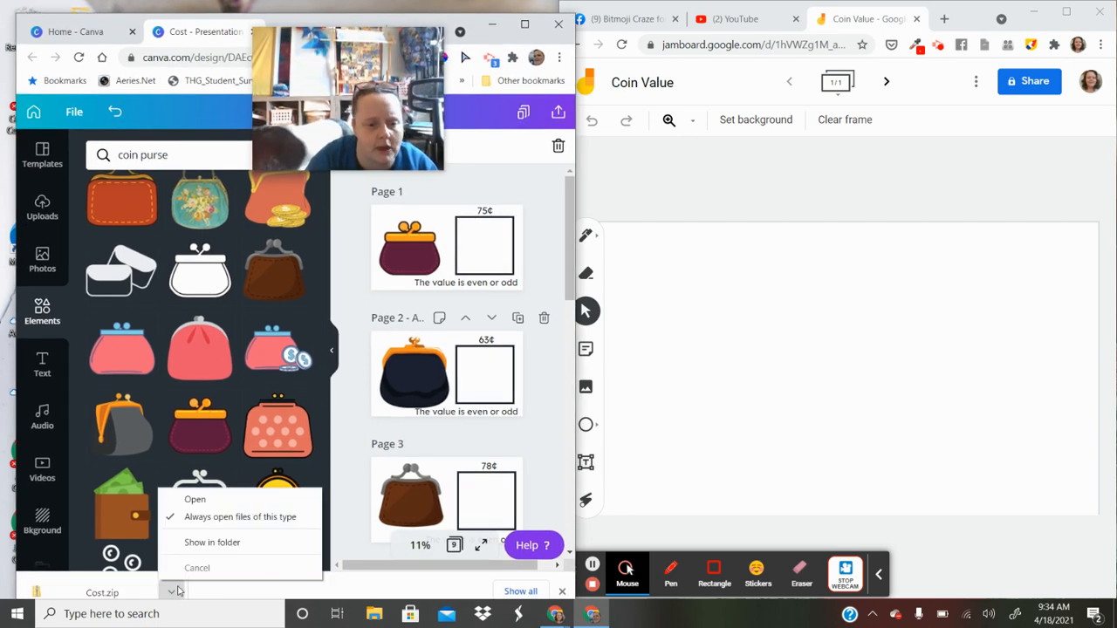
pyautogui.click(214, 500)
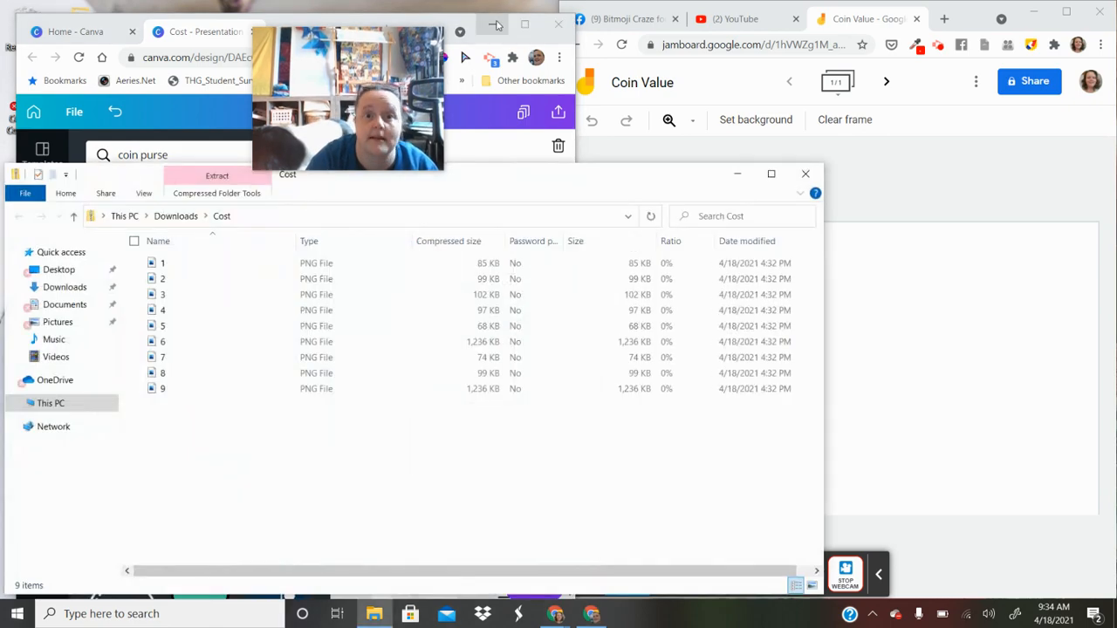
pyautogui.click(492, 24)
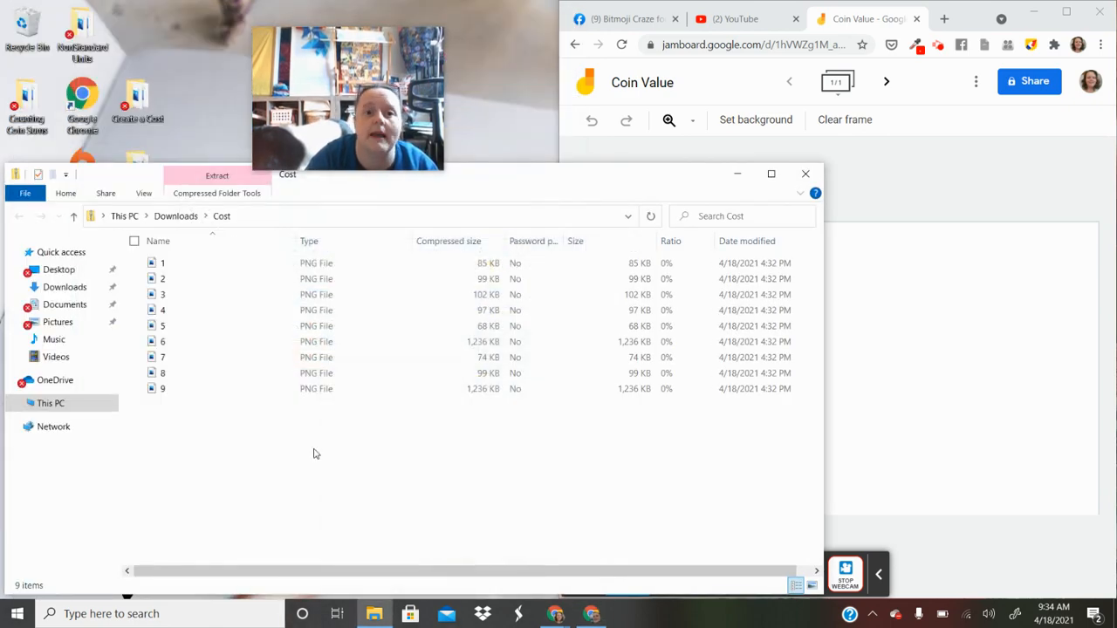
# Copy all nine PNG files from the Cost zip onto the desktop and close the File Explorer window.
pyautogui.moveTo(316, 453); pyautogui.dragTo(307, 264)
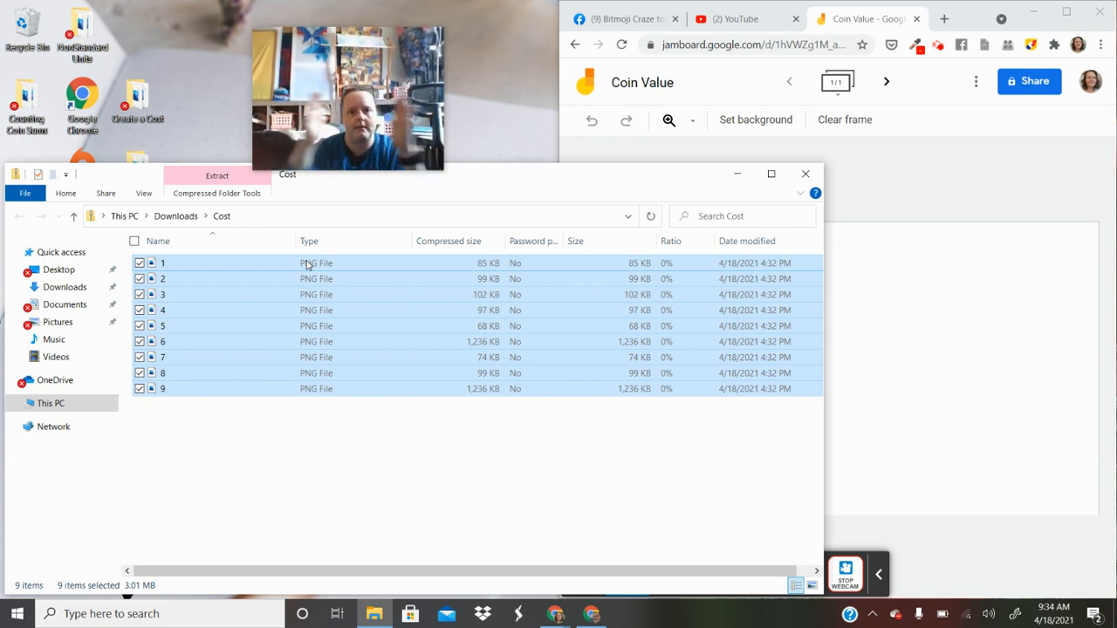
pyautogui.moveTo(307, 265); pyautogui.dragTo(499, 106)
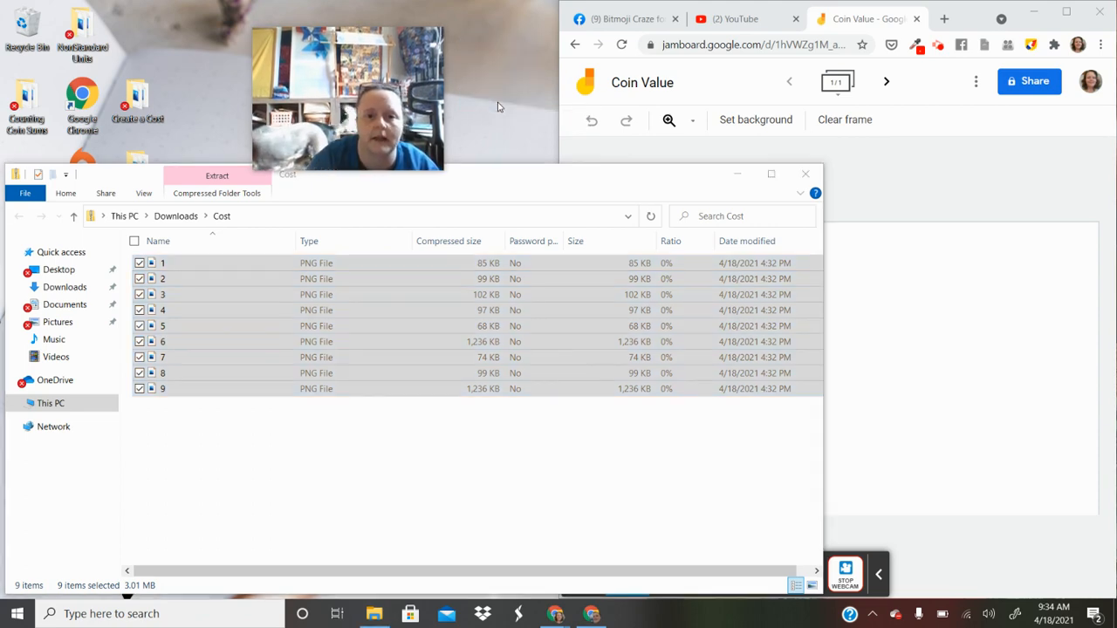
pyautogui.click(804, 178)
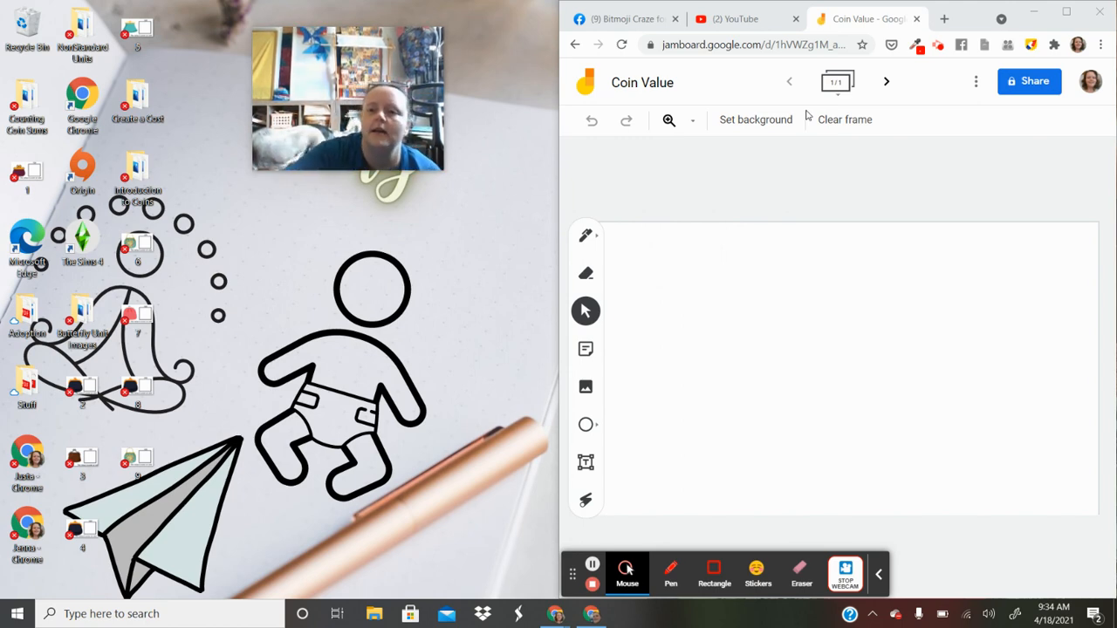
# Set the first Jamboard frame's background to image 1 from the desktop.
pyautogui.click(755, 119)
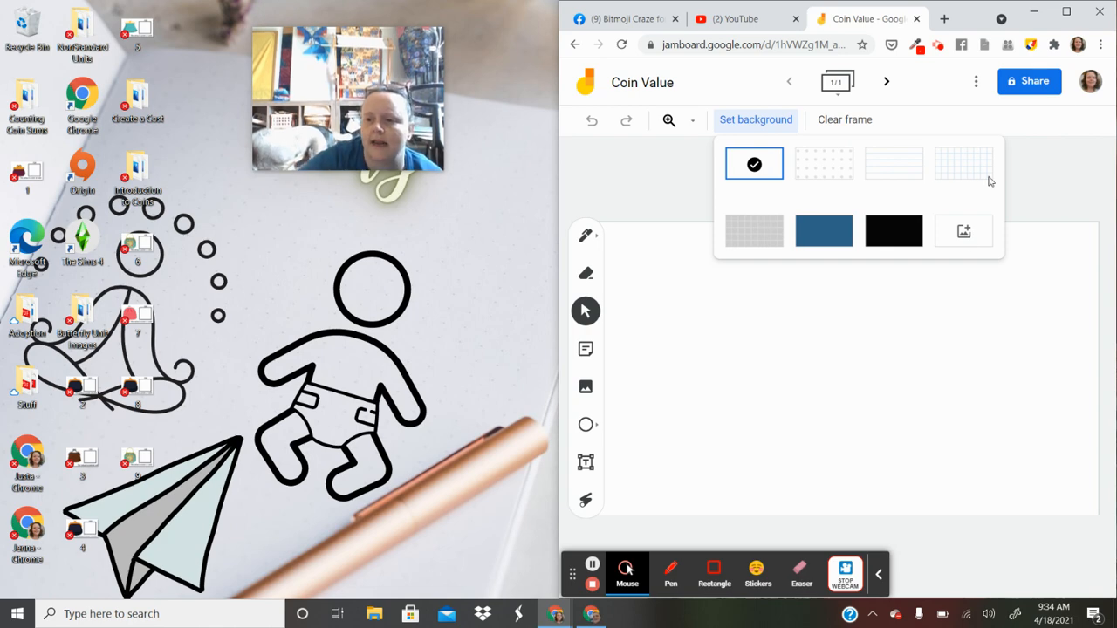
pyautogui.click(989, 242)
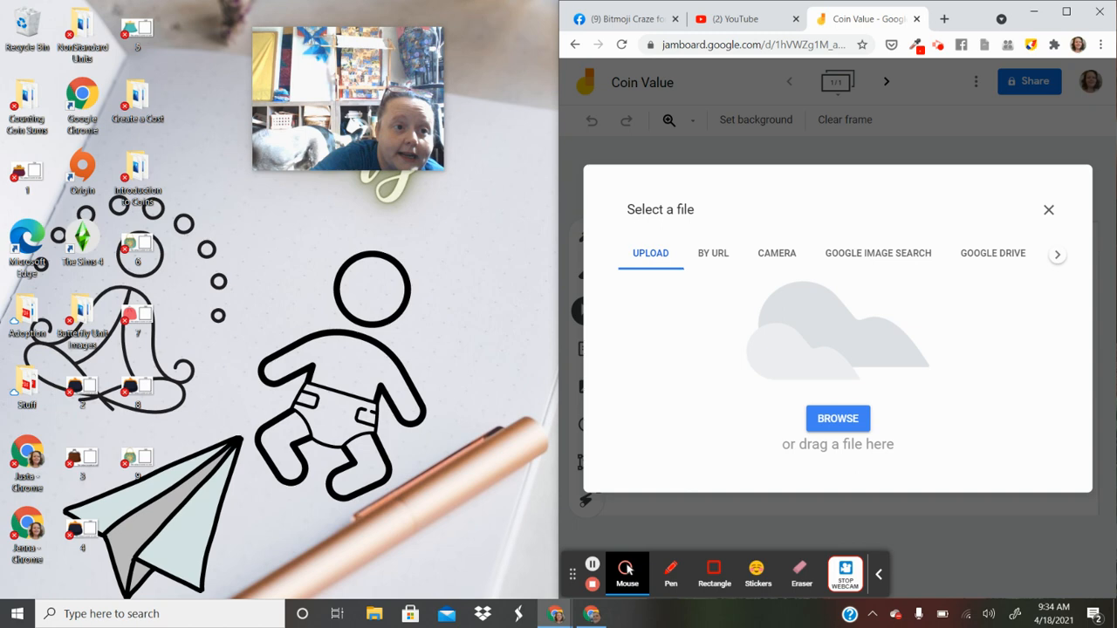
pyautogui.moveTo(241, 276); pyautogui.dragTo(739, 327)
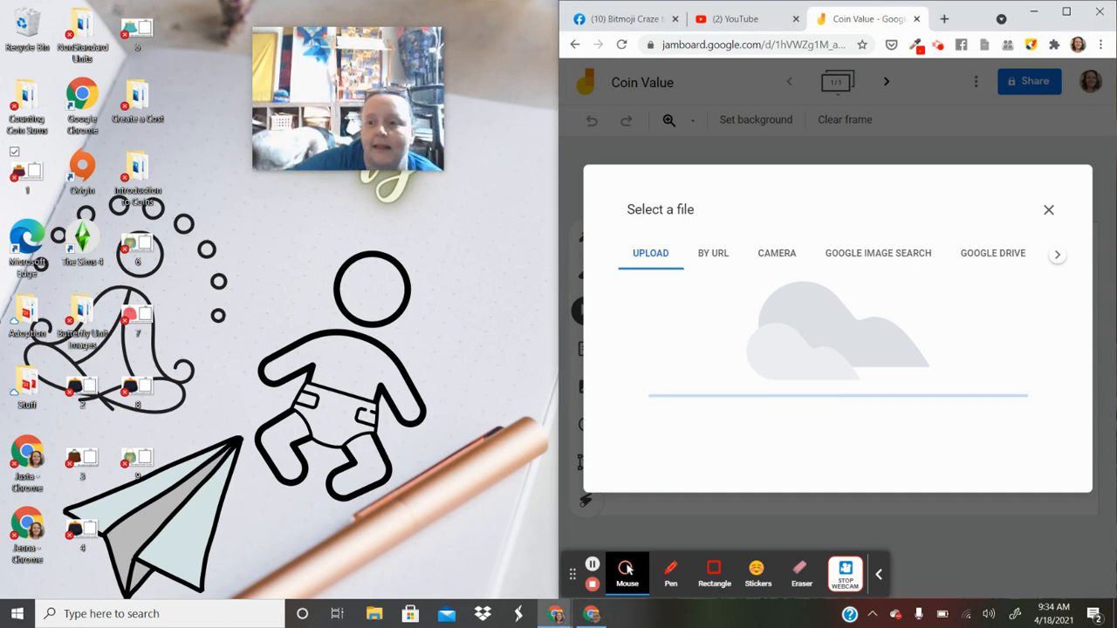
# Create frames 2 and 3 and set their backgrounds to desktop images 2 and 3 respectively.
pyautogui.click(886, 81)
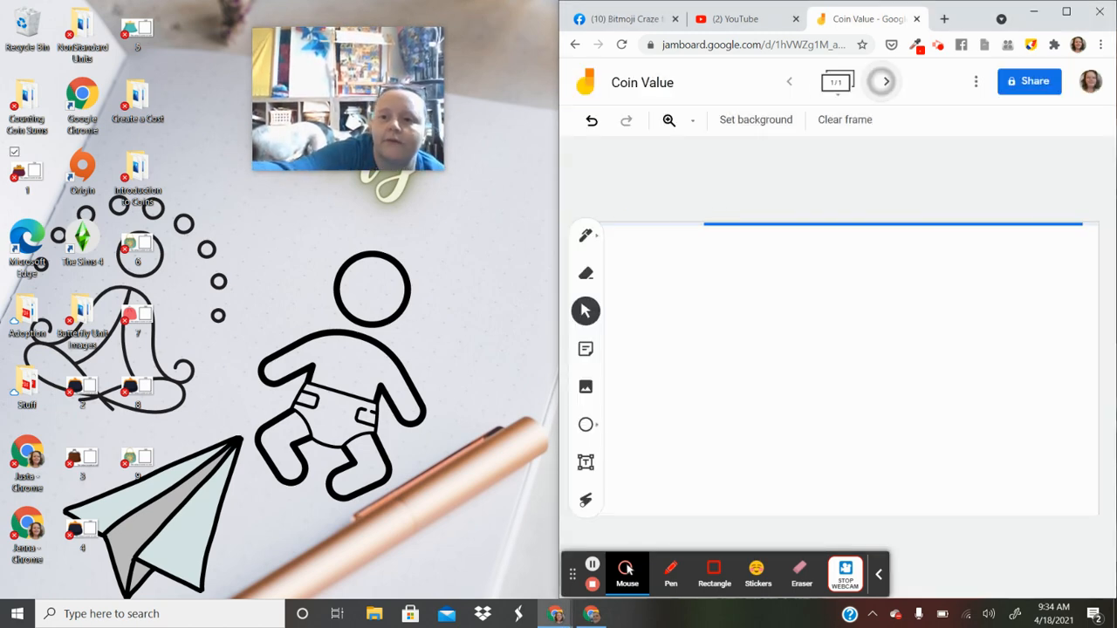
pyautogui.click(756, 120)
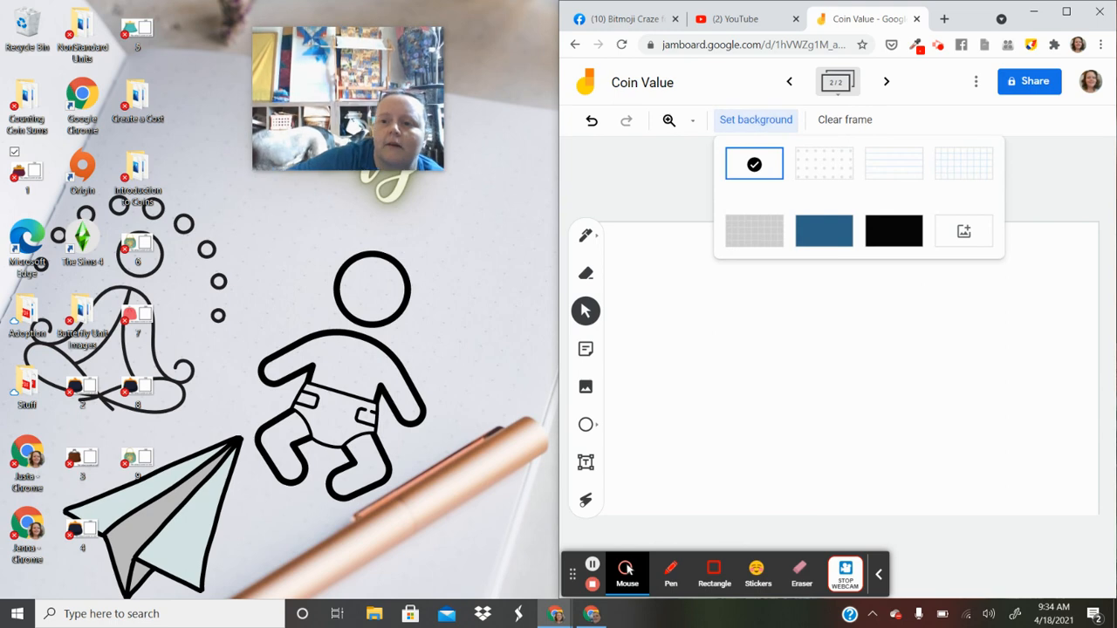
pyautogui.click(964, 230)
pyautogui.moveTo(82, 386); pyautogui.dragTo(785, 366)
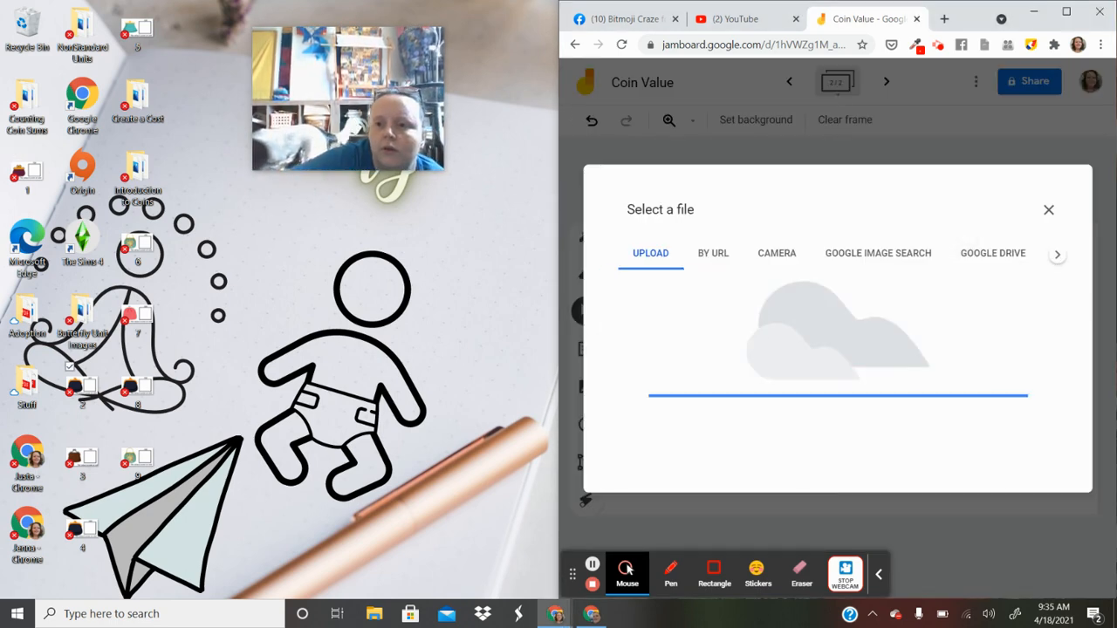
pyautogui.click(885, 82)
pyautogui.click(755, 120)
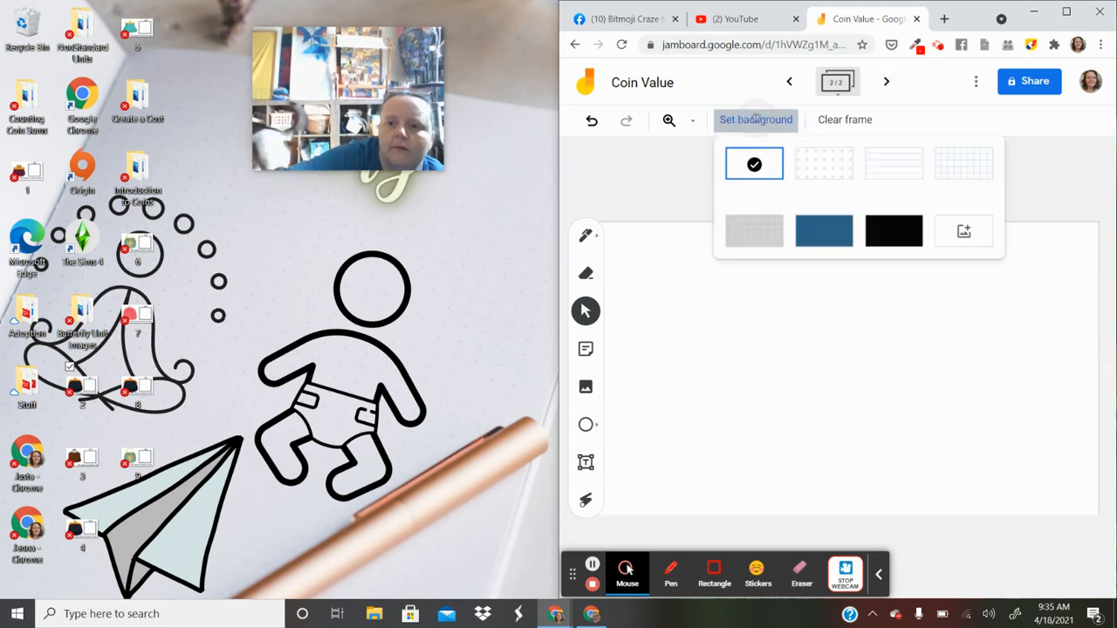
pyautogui.click(964, 230)
pyautogui.moveTo(82, 456); pyautogui.dragTo(838, 367)
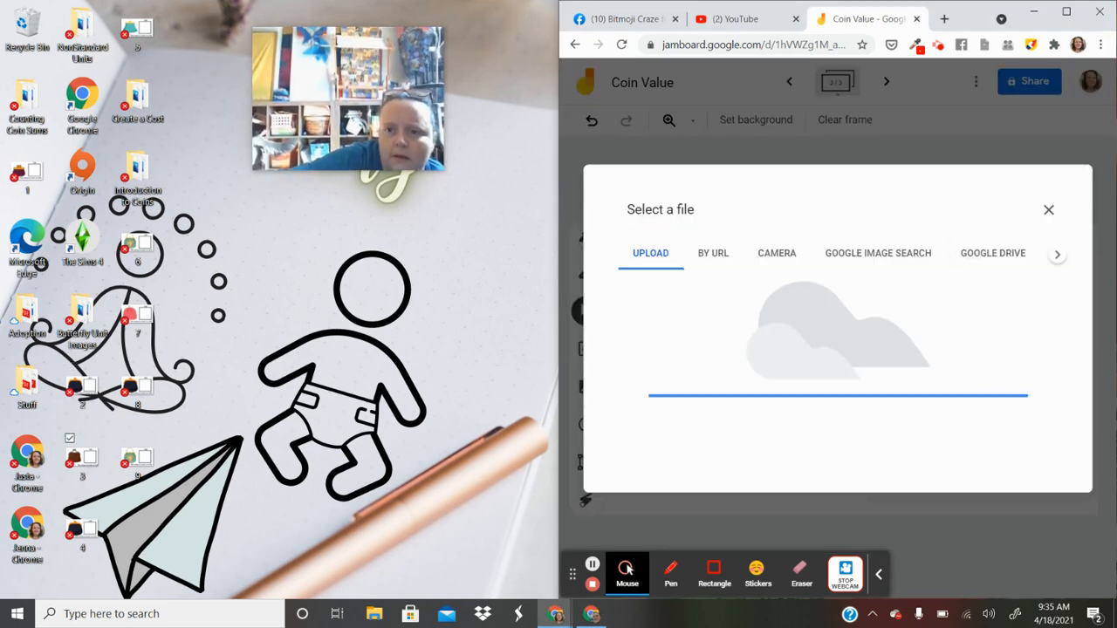
# Create frames 4 and 5 and set their backgrounds to desktop images 4 and 5 respectively.
pyautogui.click(886, 81)
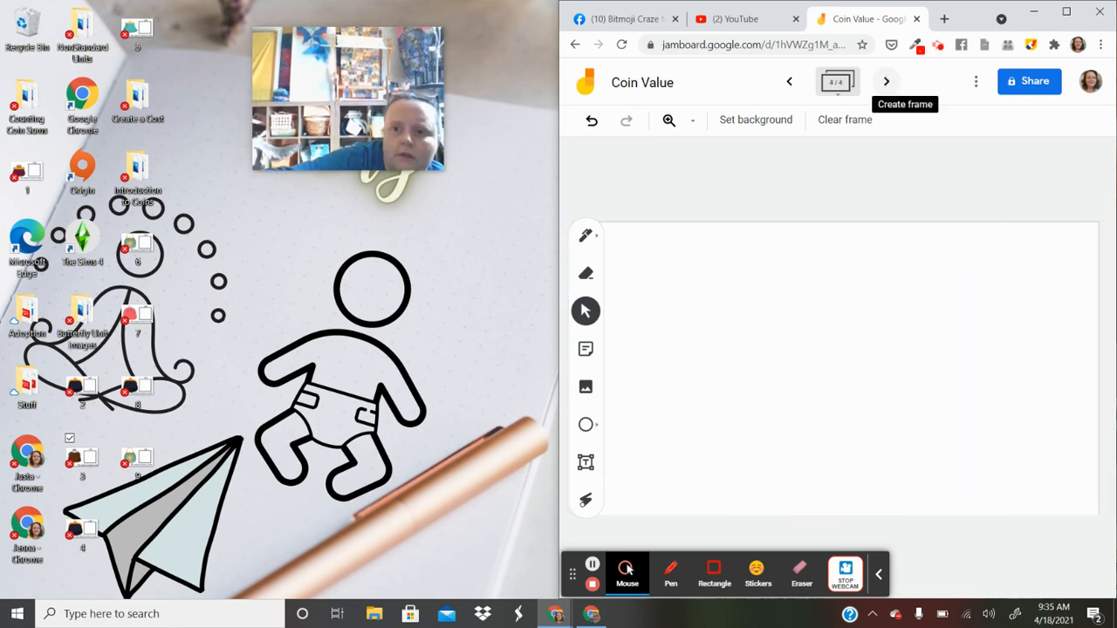
pyautogui.click(756, 119)
pyautogui.click(964, 230)
pyautogui.moveTo(83, 455); pyautogui.dragTo(837, 366)
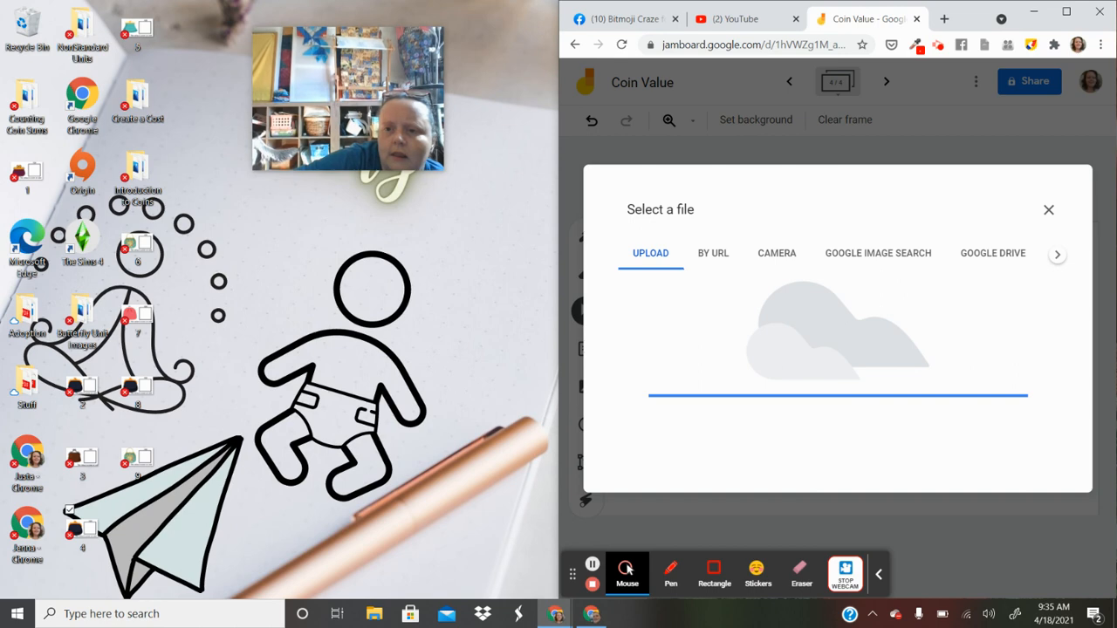
pyautogui.click(885, 81)
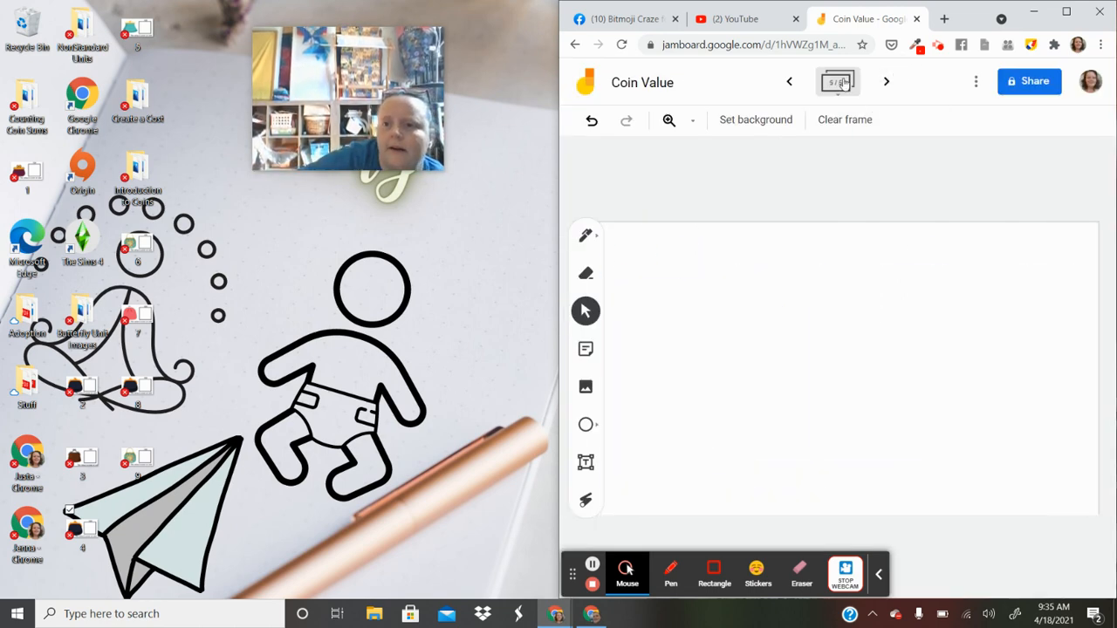
pyautogui.click(755, 120)
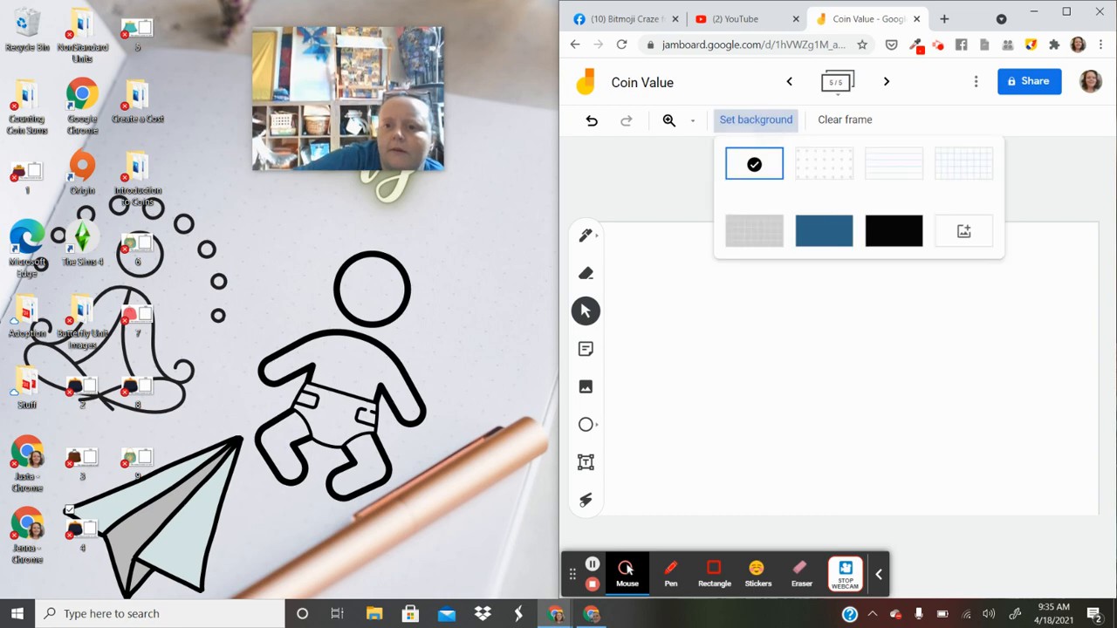
pyautogui.click(963, 231)
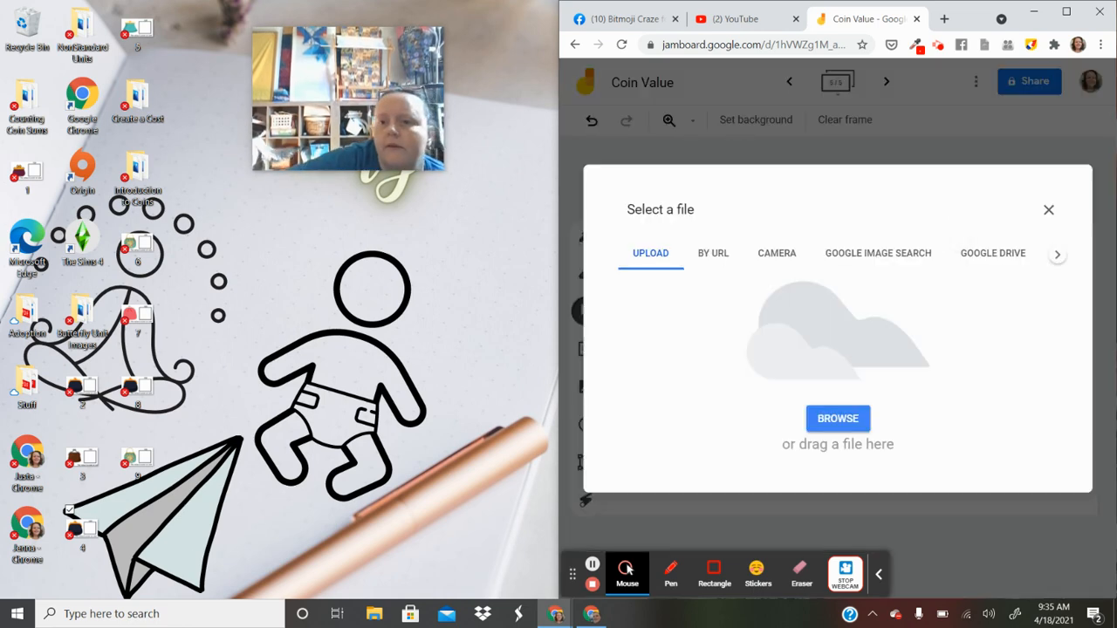
pyautogui.moveTo(137, 29); pyautogui.dragTo(820, 406)
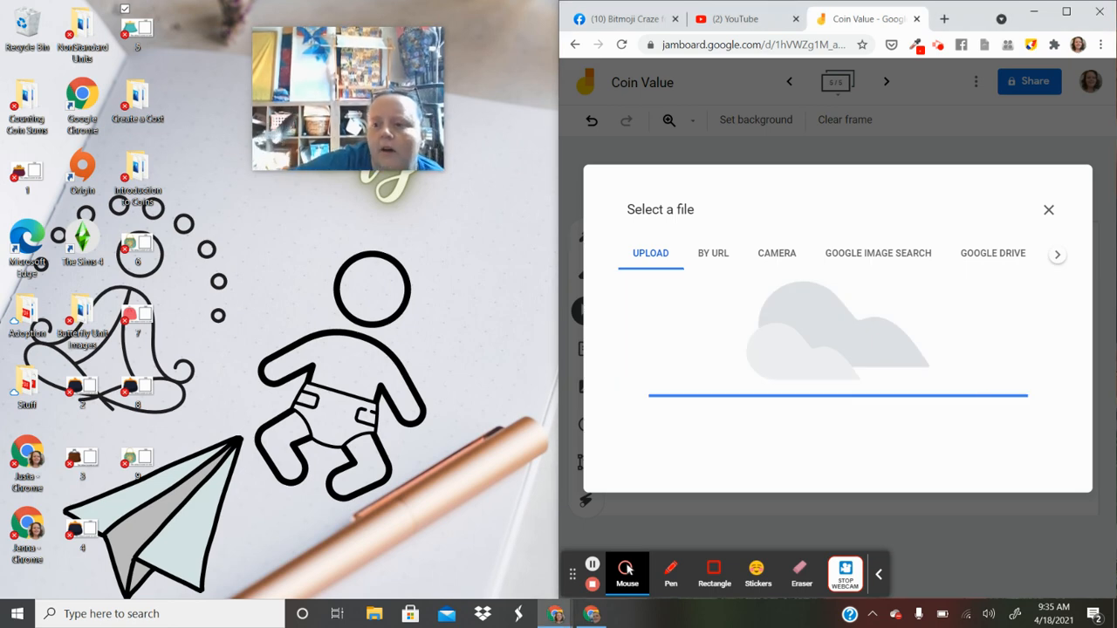
# Create frames 6 and 7 and set their backgrounds to desktop images 6 and 7 respectively.
pyautogui.click(886, 81)
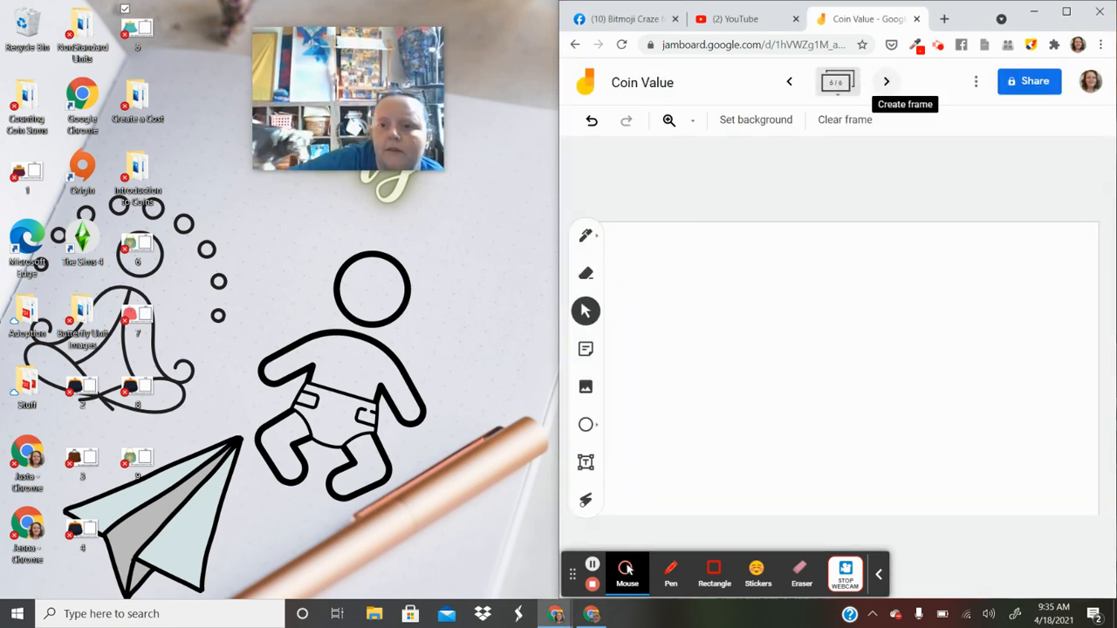
pyautogui.click(755, 120)
pyautogui.click(963, 231)
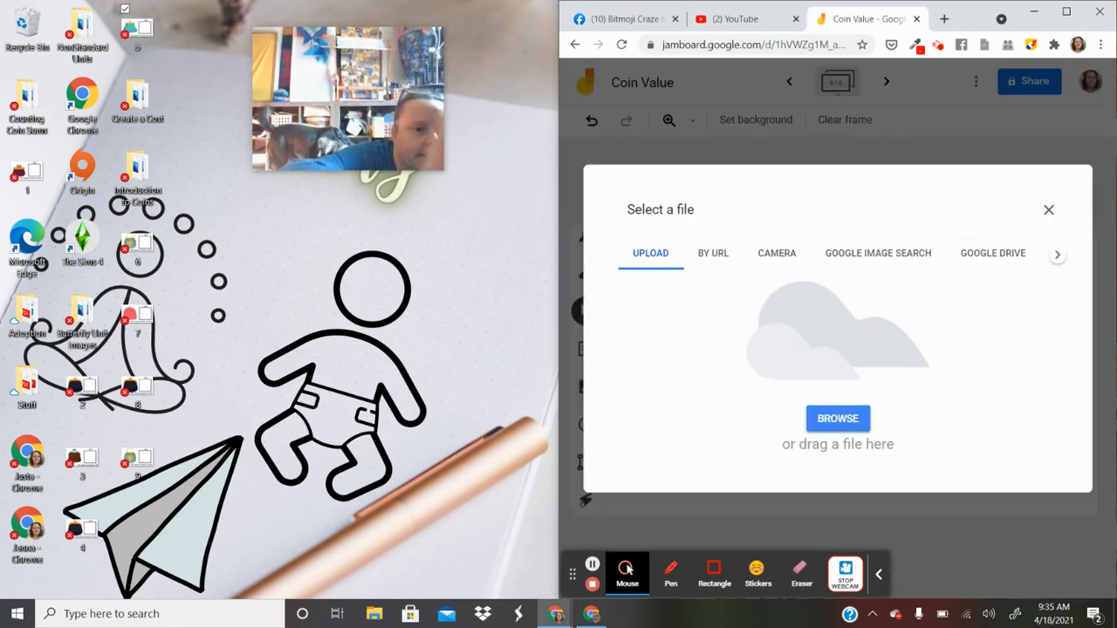
pyautogui.moveTo(137, 249); pyautogui.dragTo(630, 301)
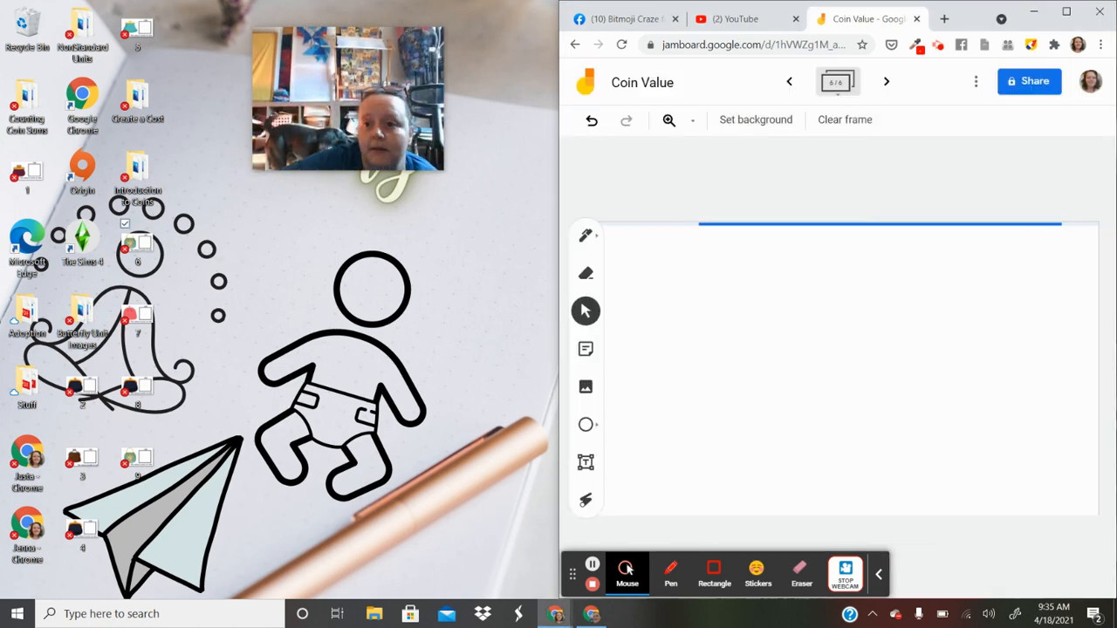
pyautogui.click(886, 81)
pyautogui.click(756, 119)
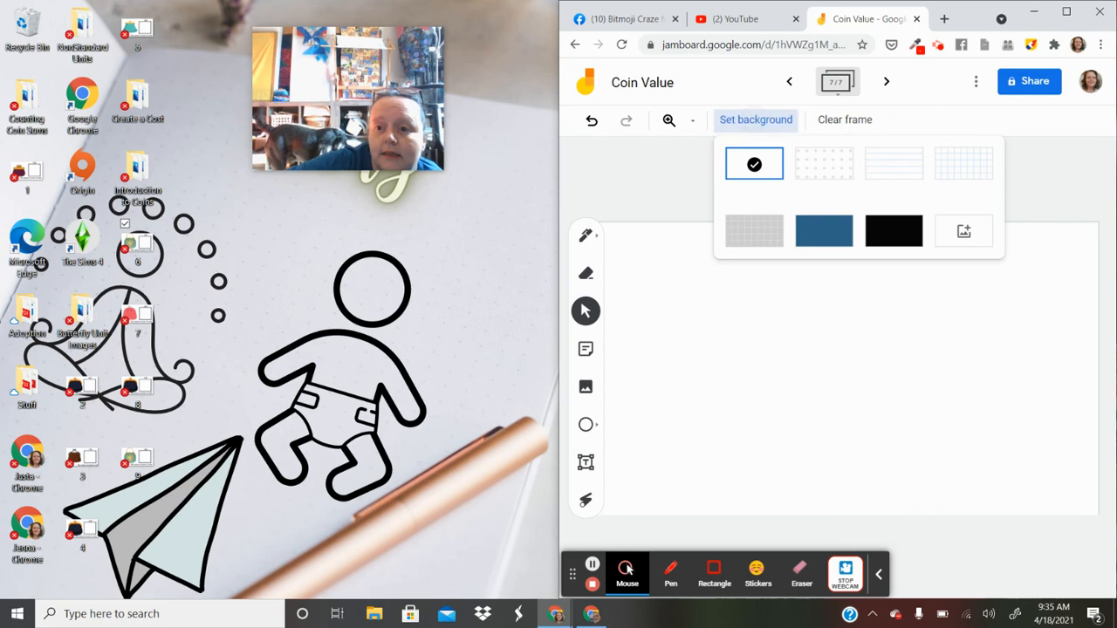
pyautogui.click(963, 230)
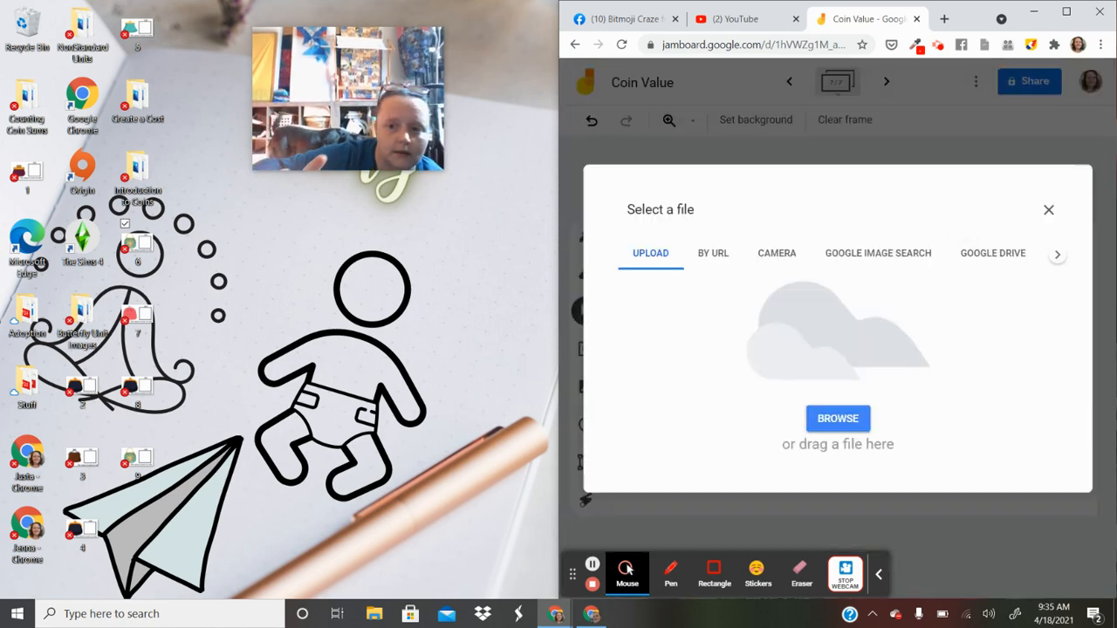
pyautogui.moveTo(133, 314); pyautogui.dragTo(838, 367)
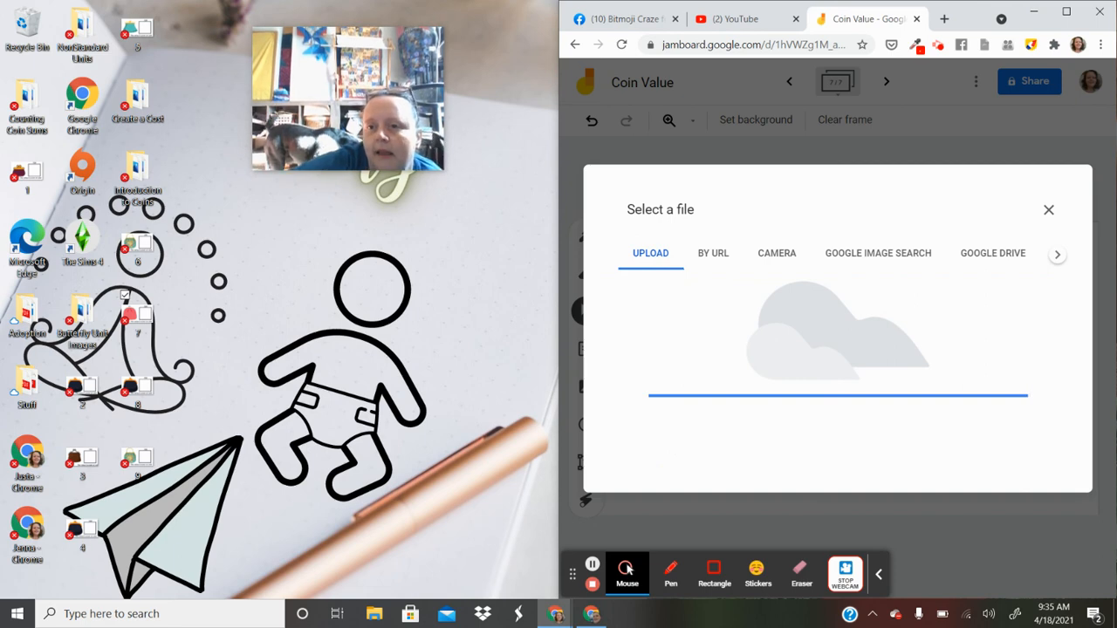
# Create frames 8 and 9 and set their backgrounds to desktop images 8 and 9 respectively.
pyautogui.click(884, 83)
pyautogui.click(755, 121)
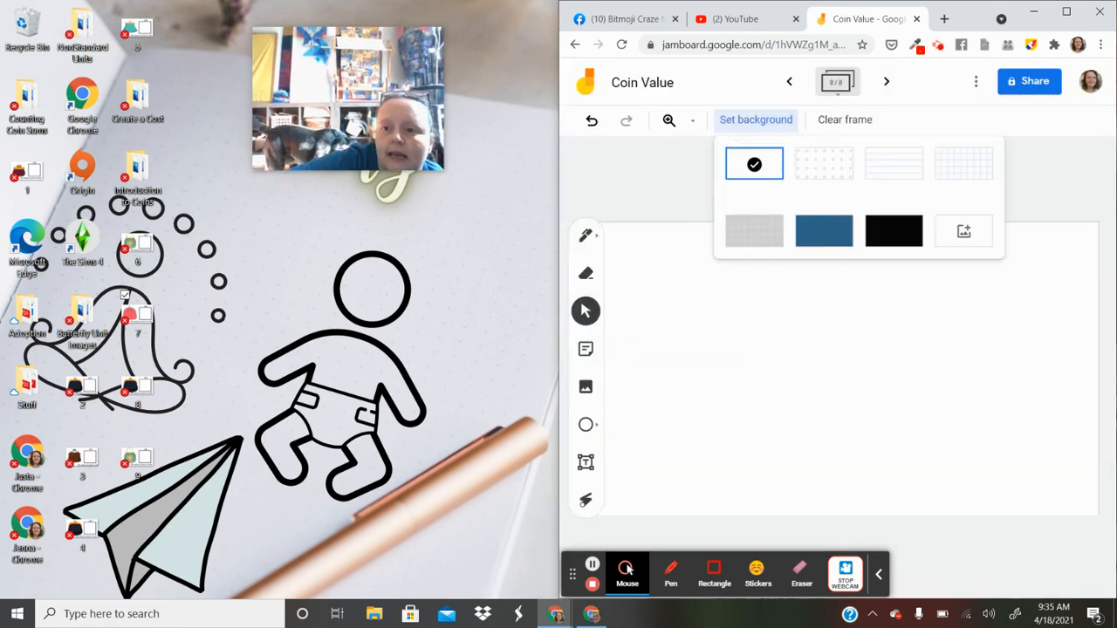
pyautogui.click(964, 232)
pyautogui.moveTo(131, 386); pyautogui.dragTo(838, 349)
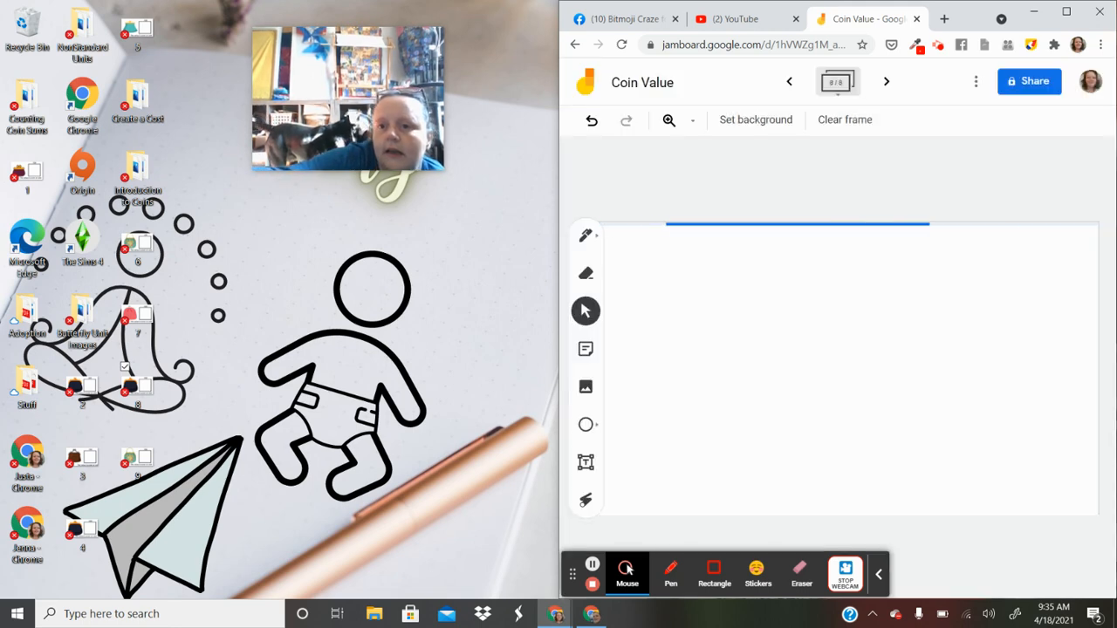
pyautogui.click(756, 119)
pyautogui.click(960, 231)
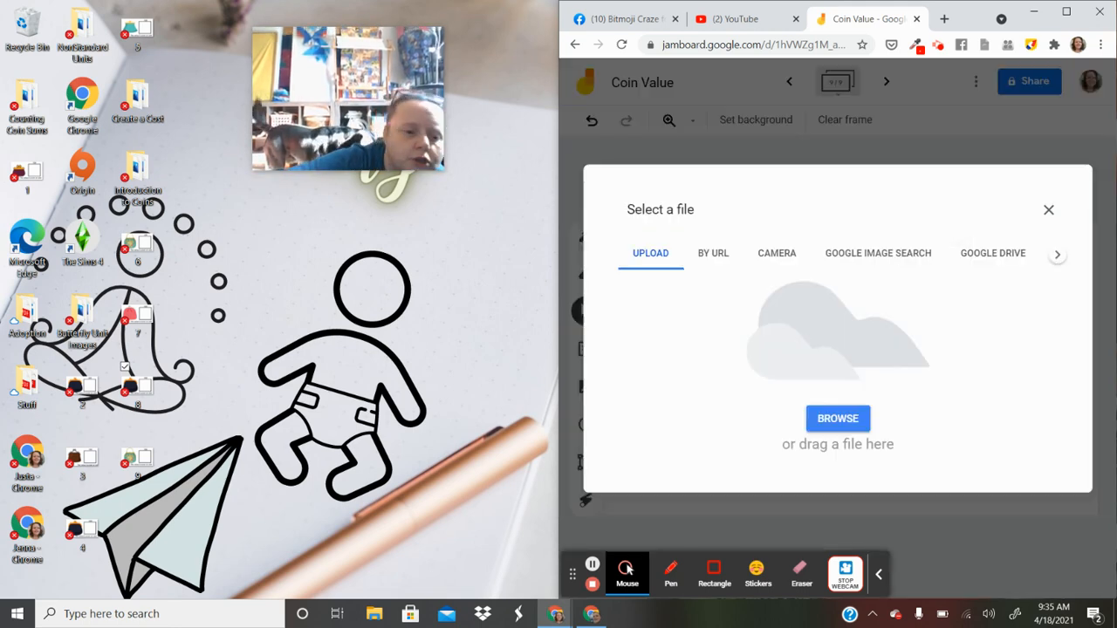
pyautogui.moveTo(137, 456); pyautogui.dragTo(728, 369)
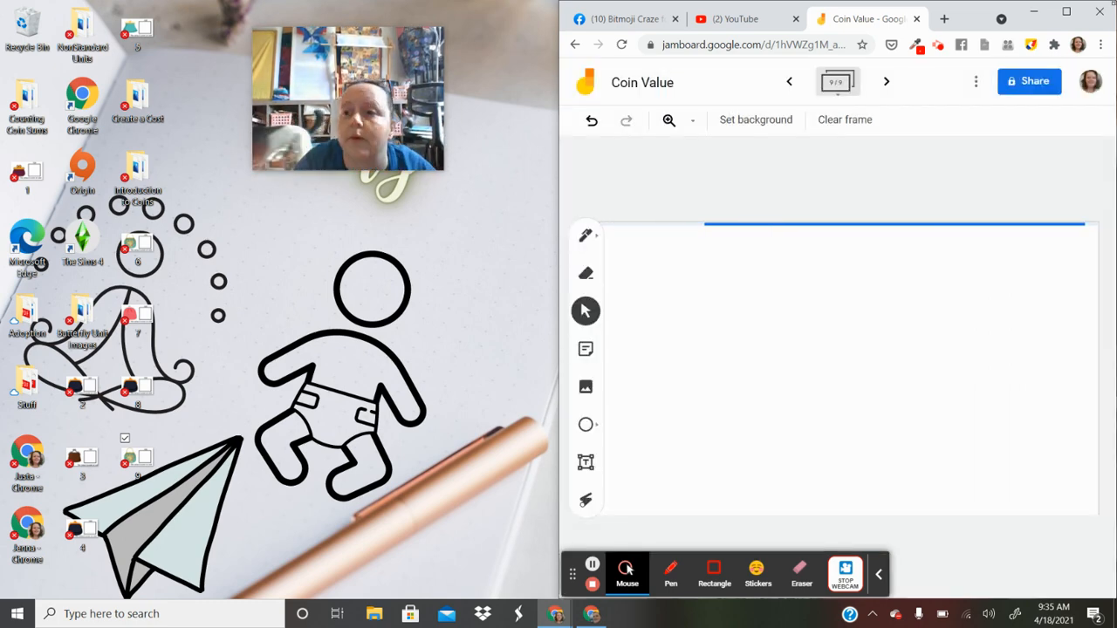
# Maximize the Jamboard window and review the frame backgrounds, going back from frame 9 to frame 1.
pyautogui.click(1067, 10)
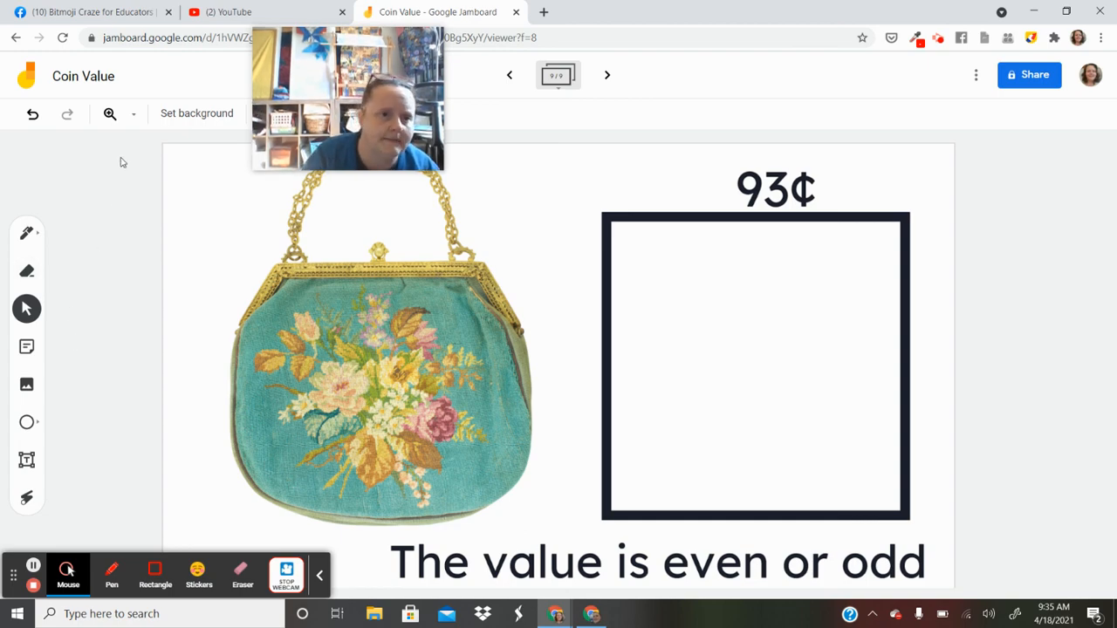
pyautogui.click(519, 82)
pyautogui.click(519, 82)
pyautogui.click(519, 82)
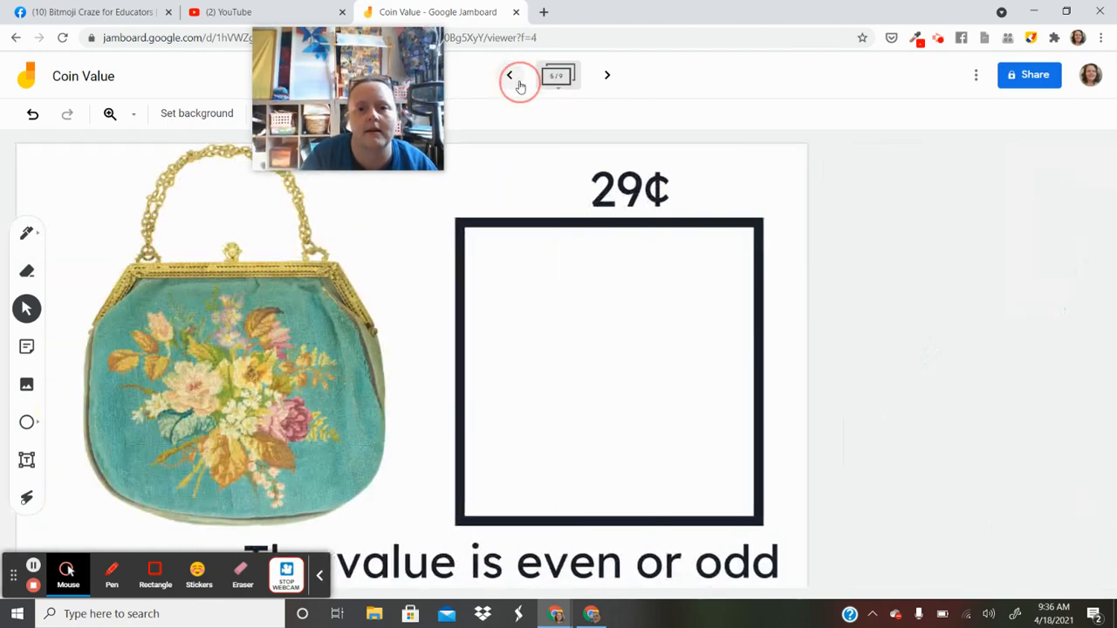
pyautogui.click(518, 82)
pyautogui.click(518, 82)
pyautogui.click(510, 75)
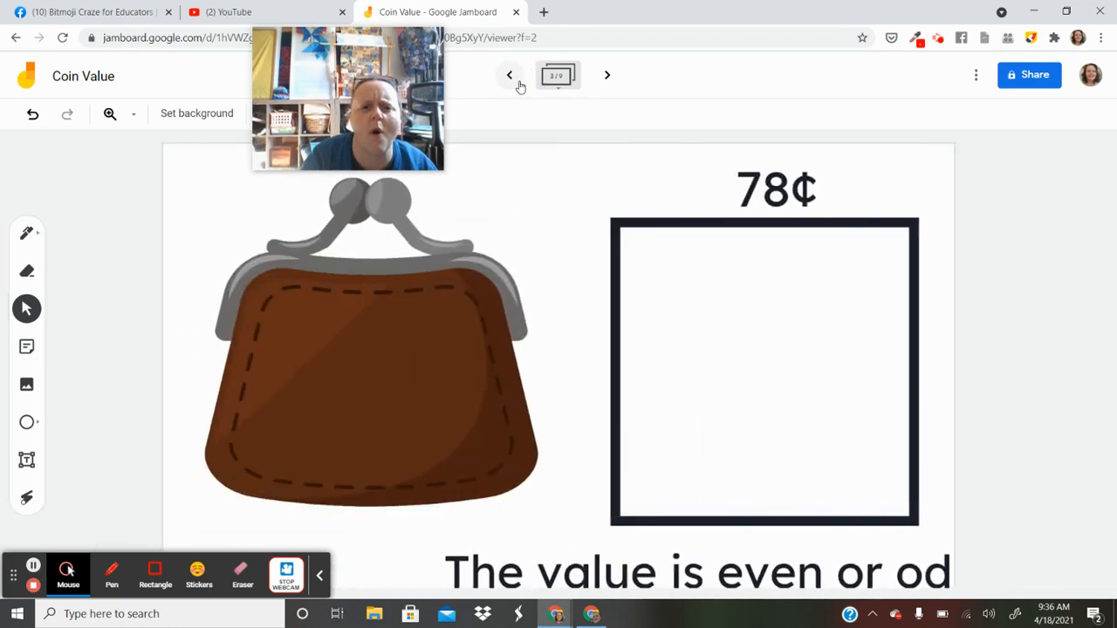
pyautogui.click(510, 76)
pyautogui.click(510, 76)
pyautogui.click(519, 85)
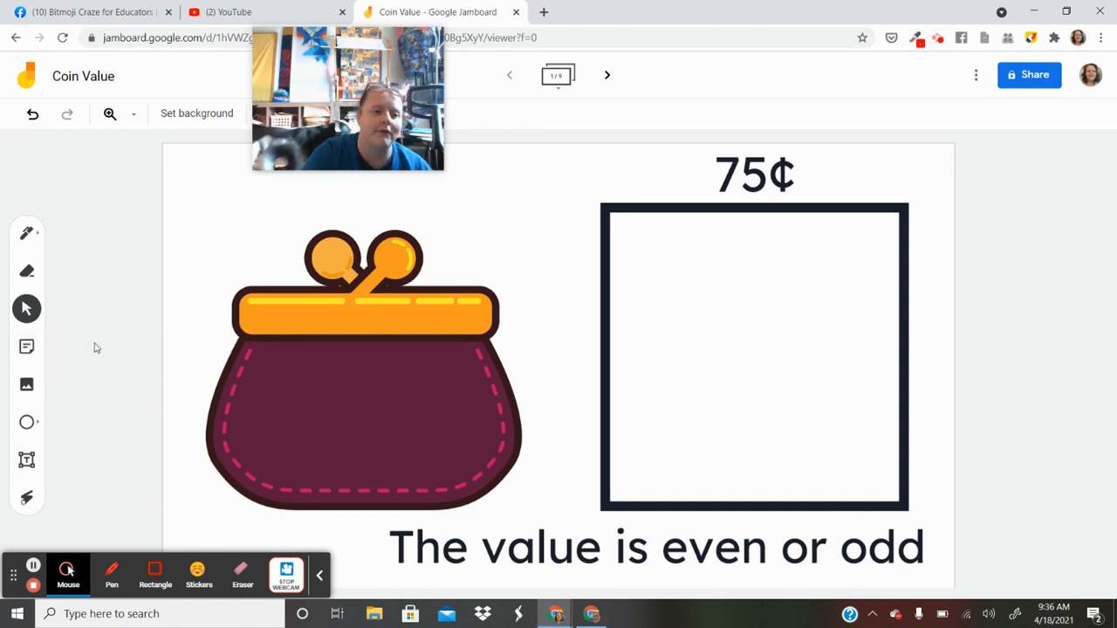
# Add the penny picture, image 1 from the computer's Pictures folder, onto frame 1.
pyautogui.click(26, 384)
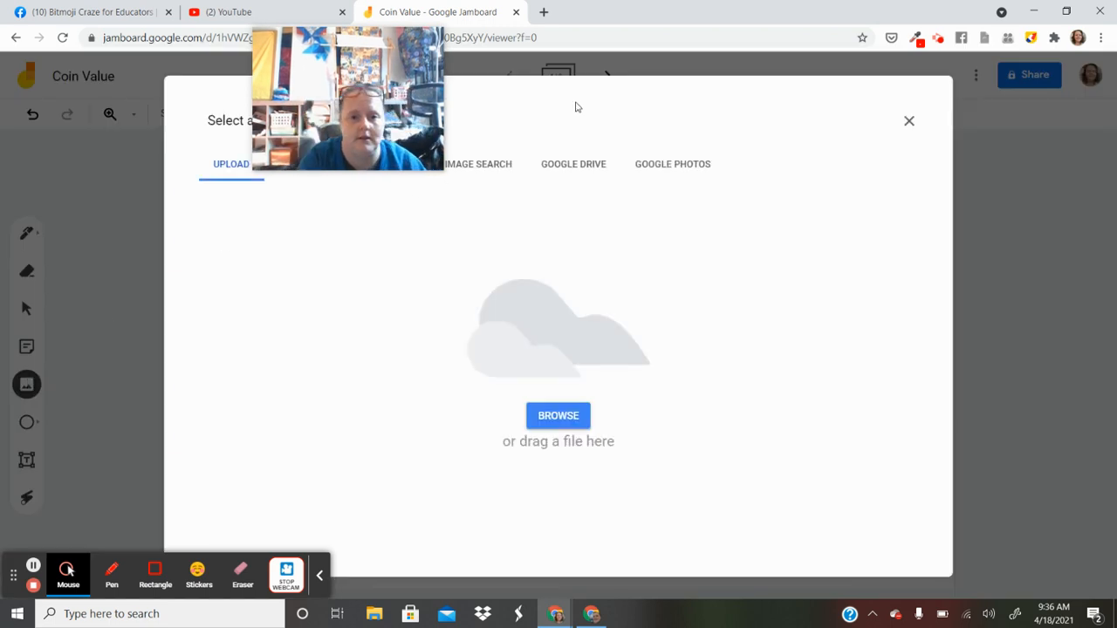
pyautogui.moveTo(379, 67); pyautogui.dragTo(134, 48)
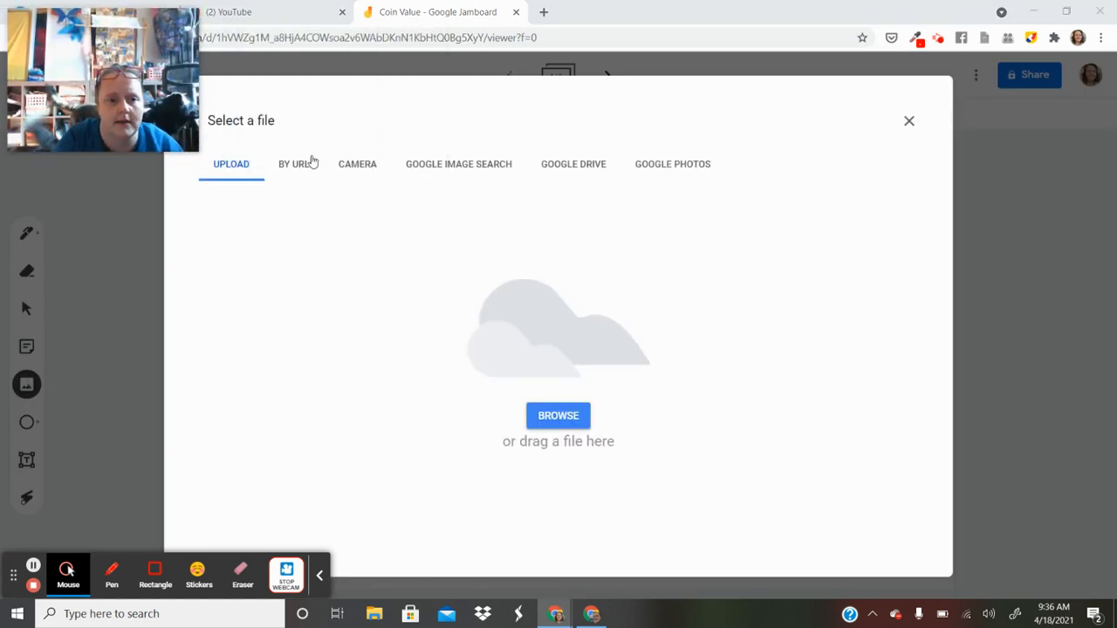
pyautogui.click(582, 409)
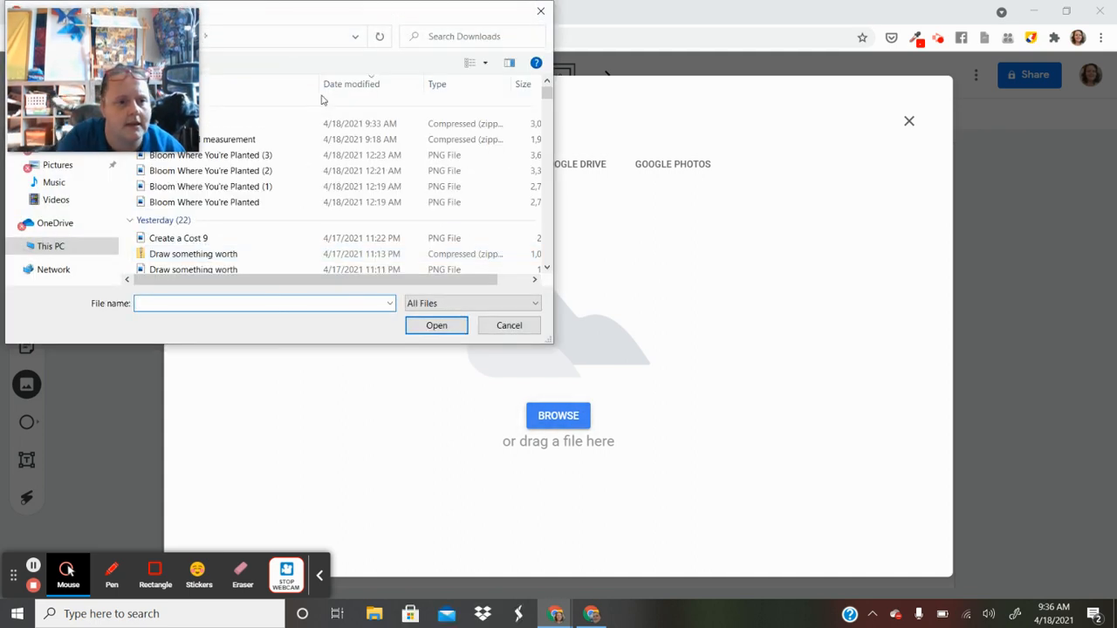
pyautogui.moveTo(331, 10); pyautogui.dragTo(466, 60)
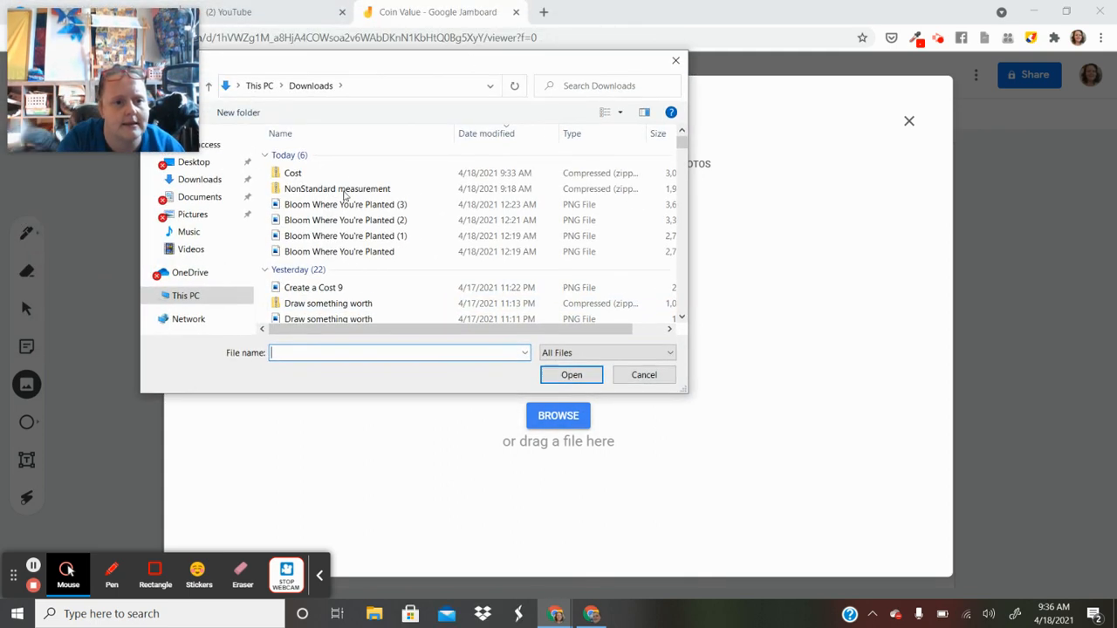
pyautogui.click(206, 218)
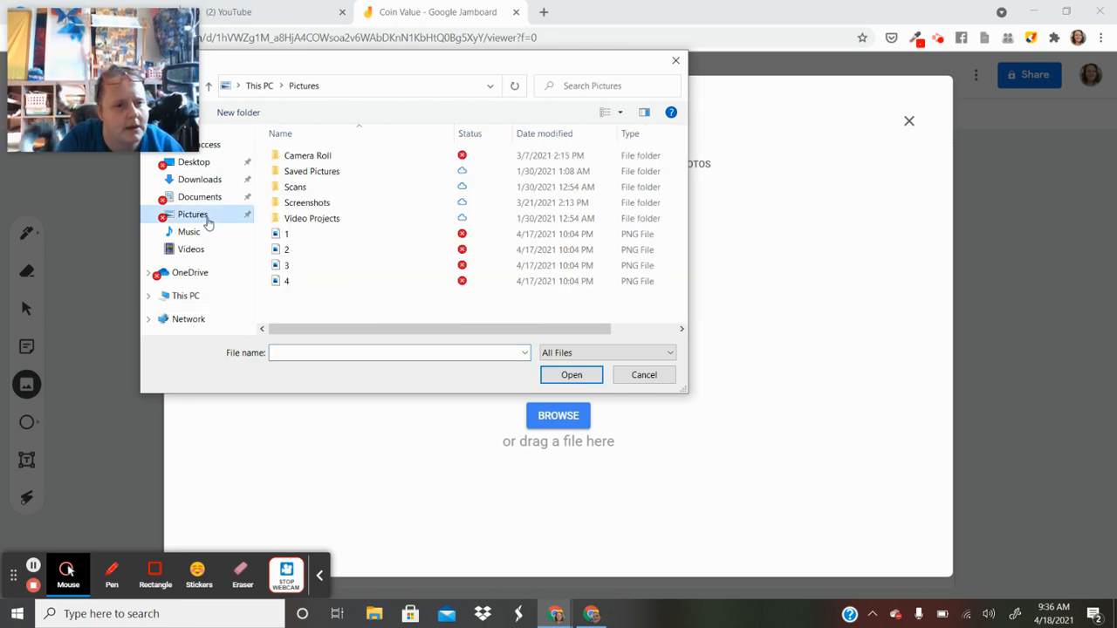
pyautogui.click(310, 236)
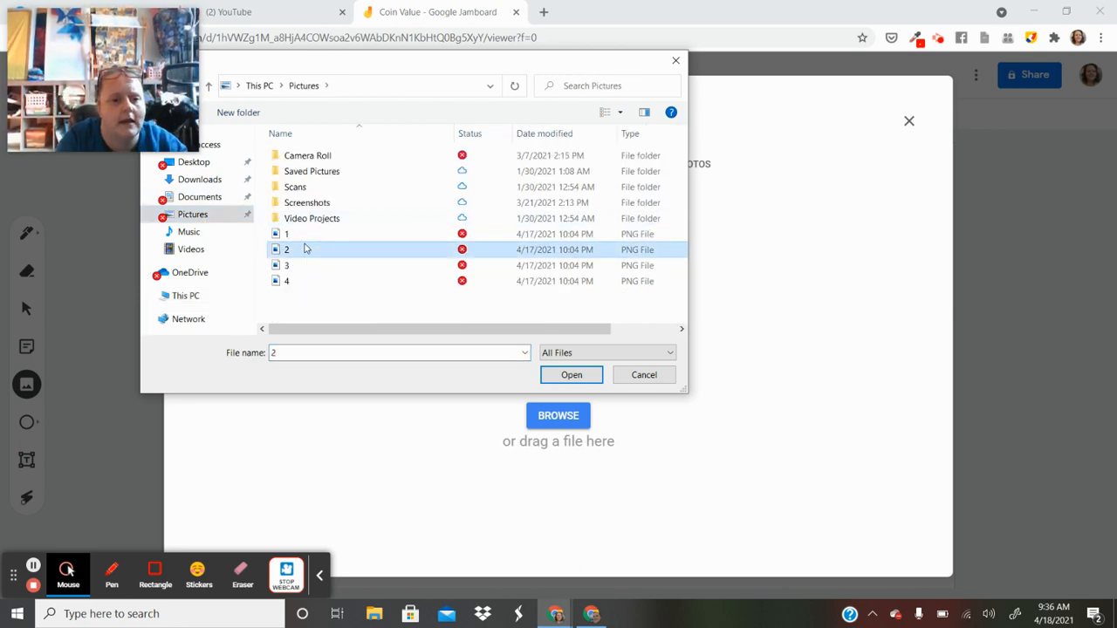
pyautogui.doubleClick(301, 234)
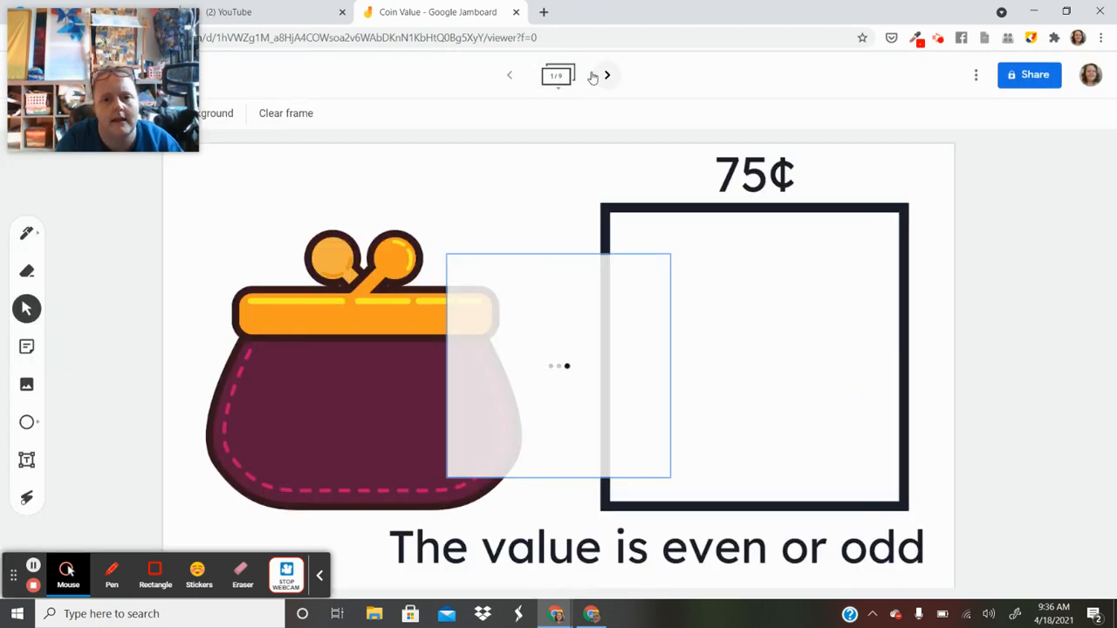
# Add the nickel and dime pictures, images 2 and 3 from the Pictures folder, onto frame 1.
pyautogui.click(29, 387)
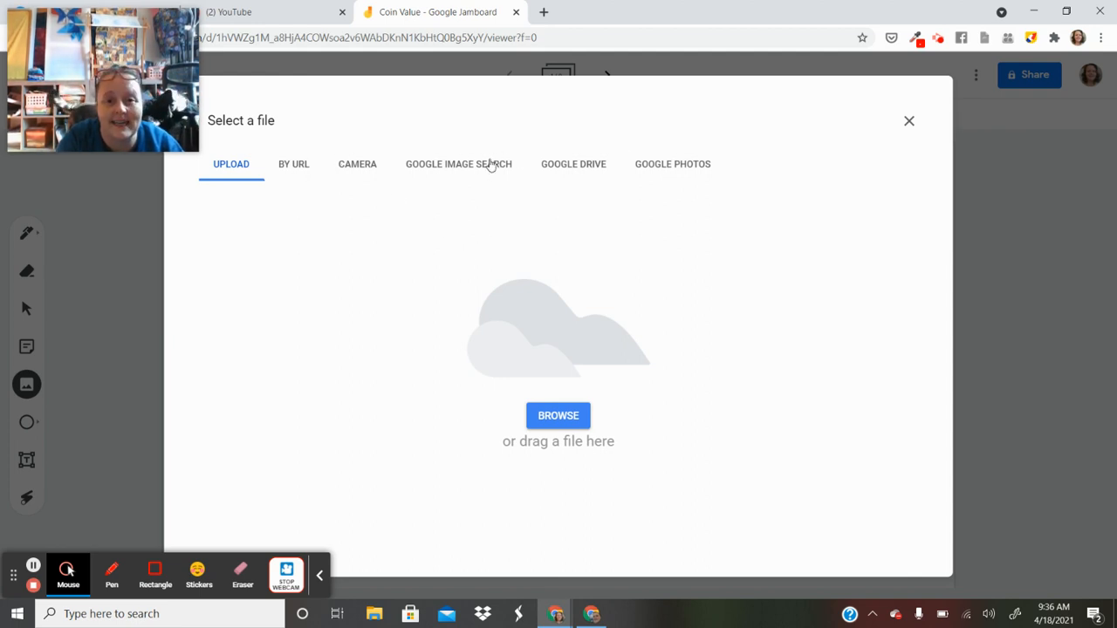
pyautogui.click(541, 423)
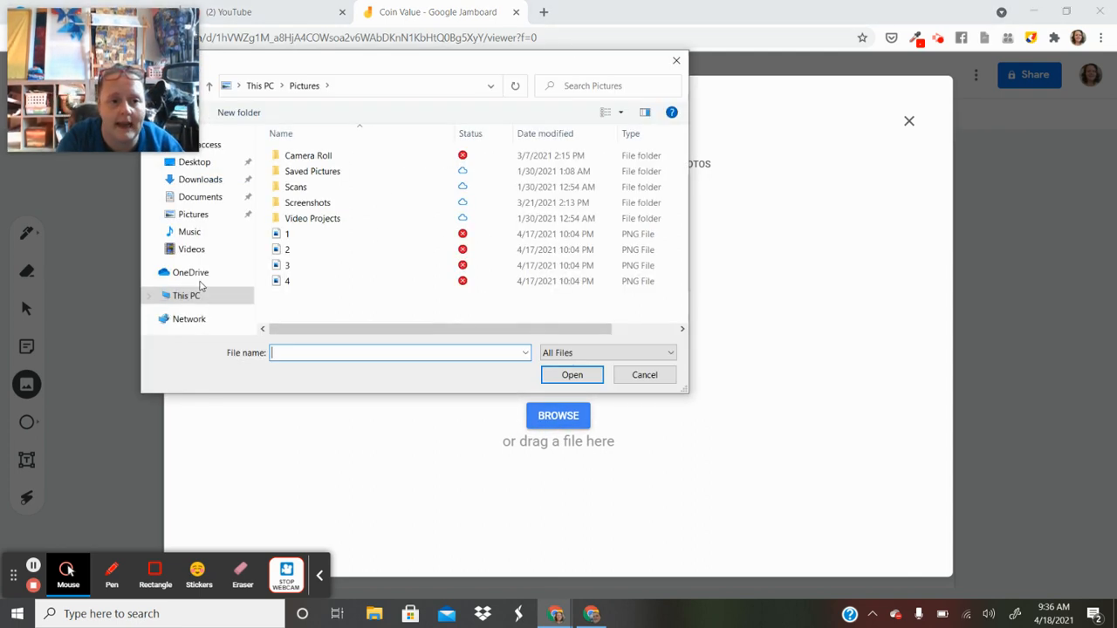
pyautogui.doubleClick(282, 252)
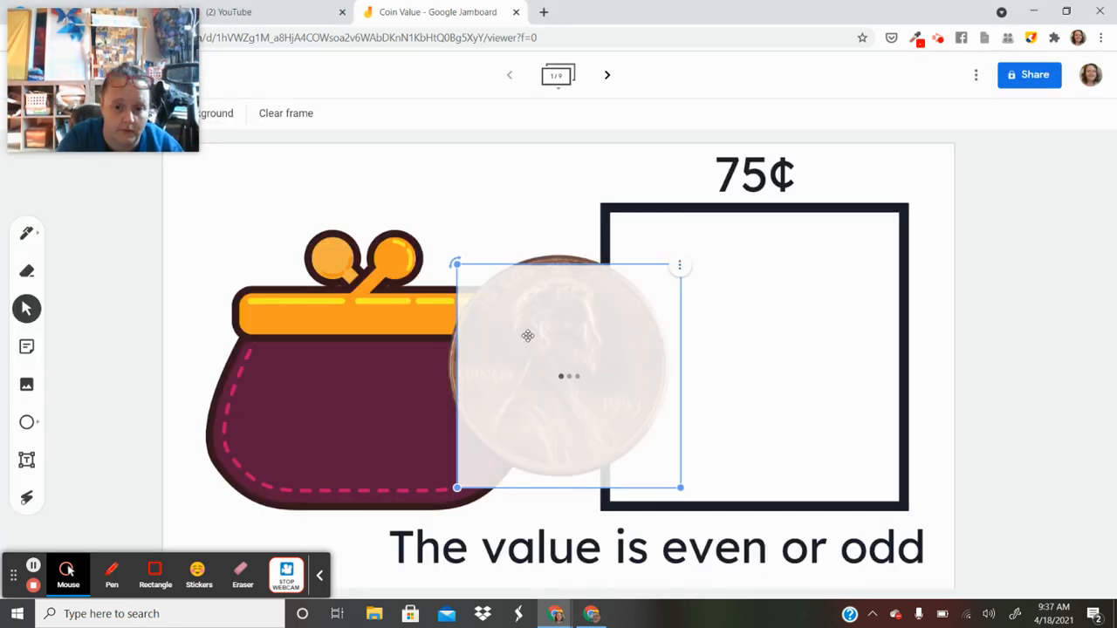
pyautogui.click(28, 384)
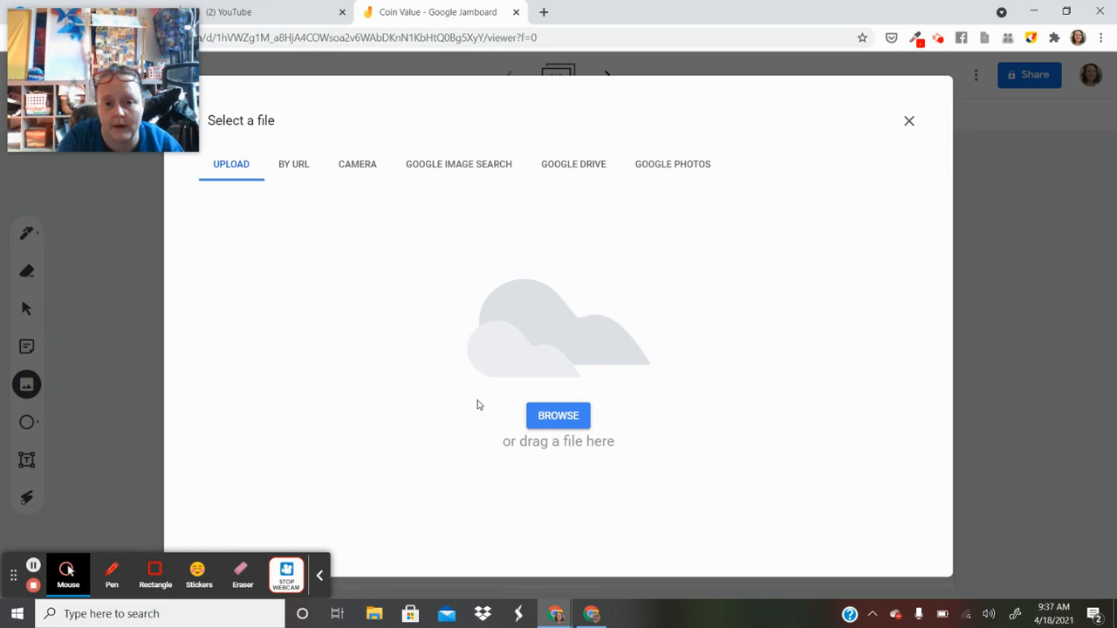
pyautogui.click(563, 423)
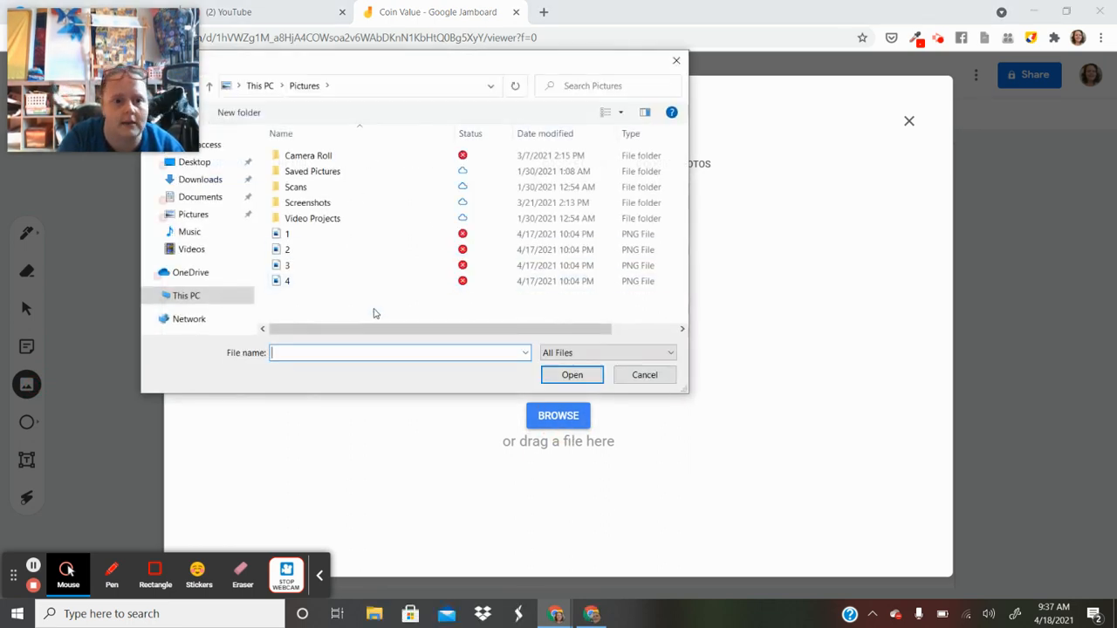
pyautogui.doubleClick(326, 264)
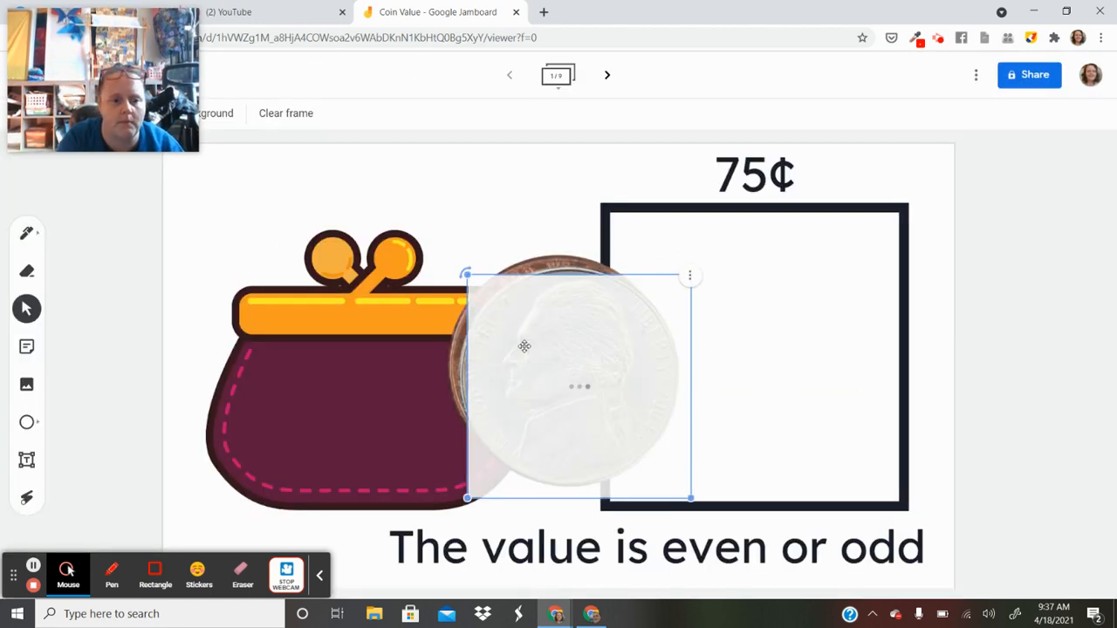
# Add the quarter picture, image 4 from the Pictures folder, onto frame 1 and deselect it.
pyautogui.click(27, 384)
pyautogui.click(557, 416)
pyautogui.doubleClick(356, 281)
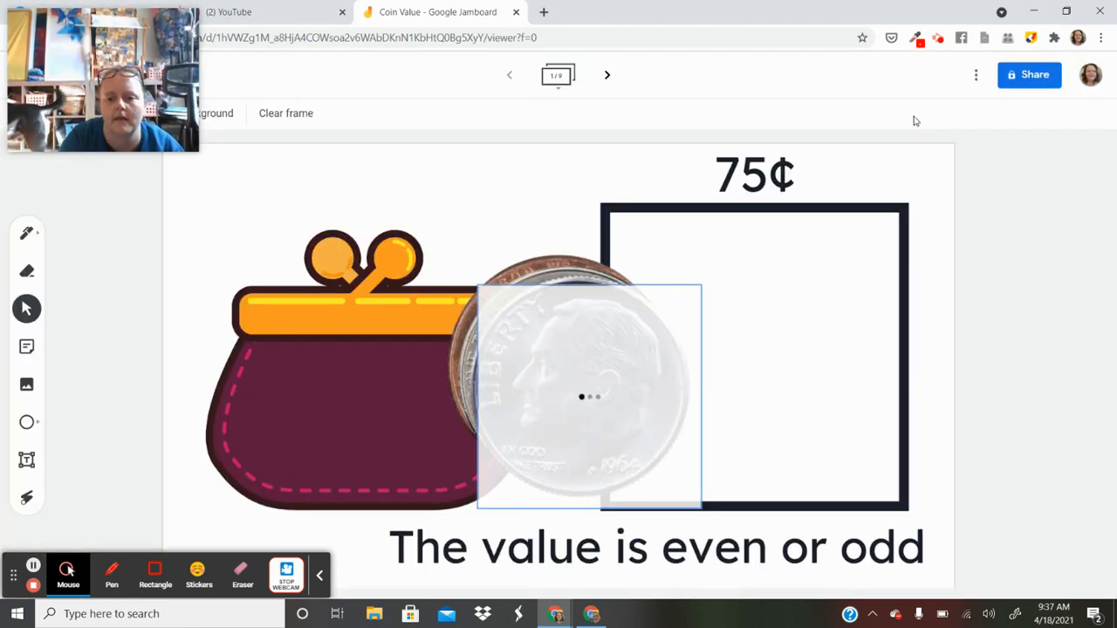
pyautogui.click(914, 119)
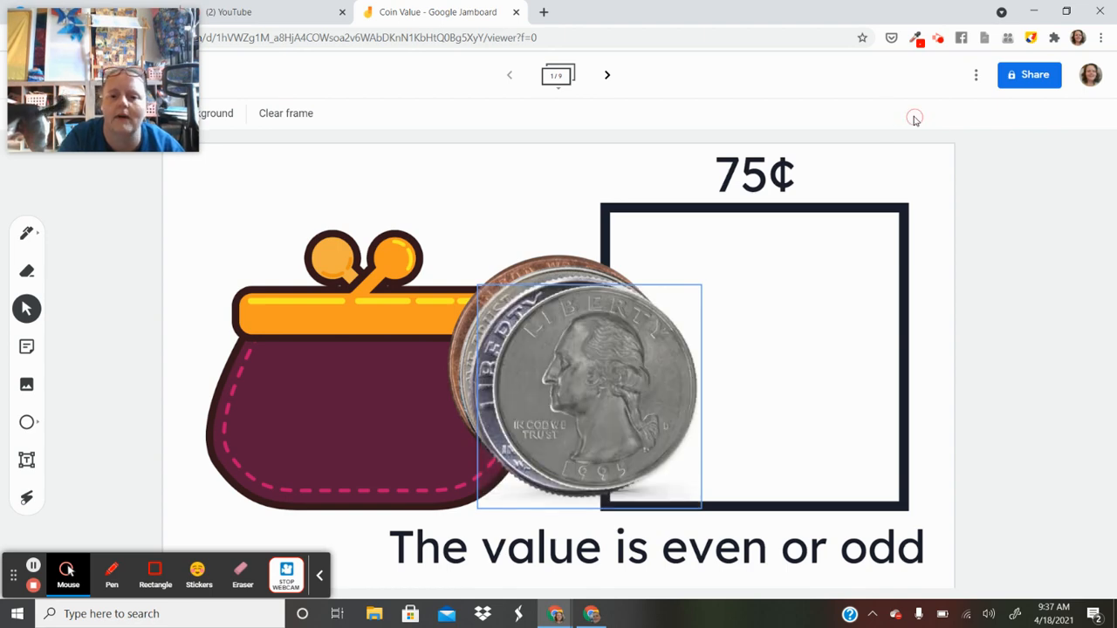